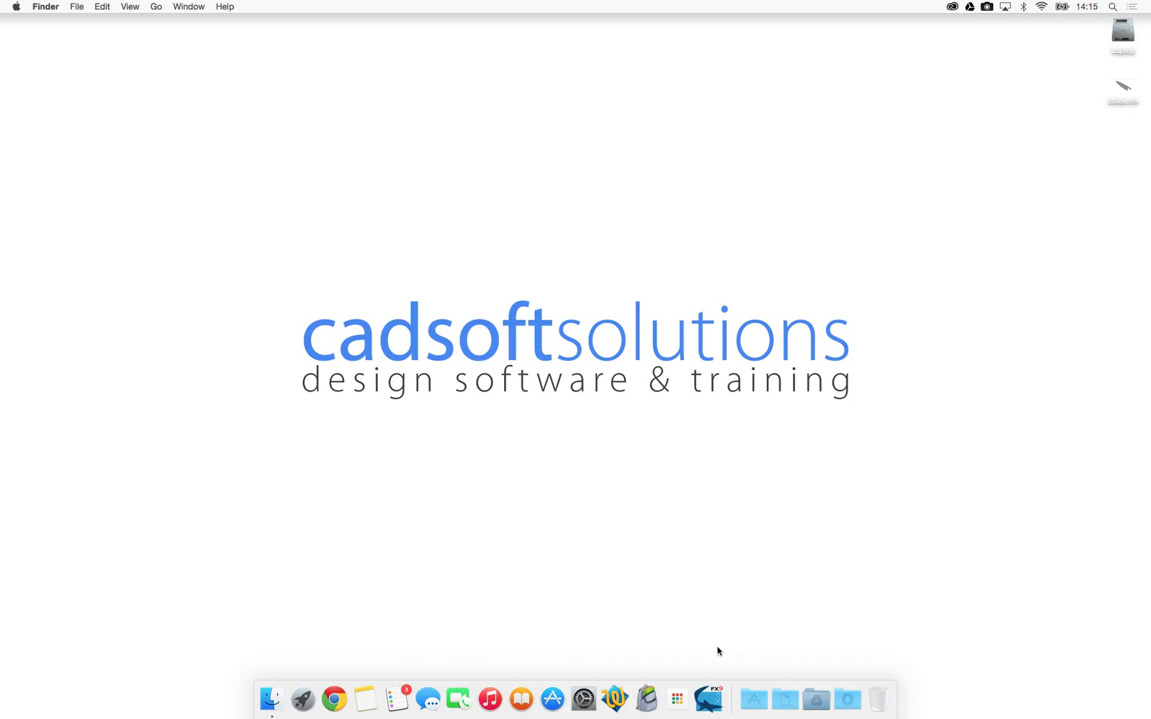
Open Shark FX and set up a Mesh Block with 1 division each in X, Y and Z.
{"action": "left_click", "coordinate": [709, 698]}
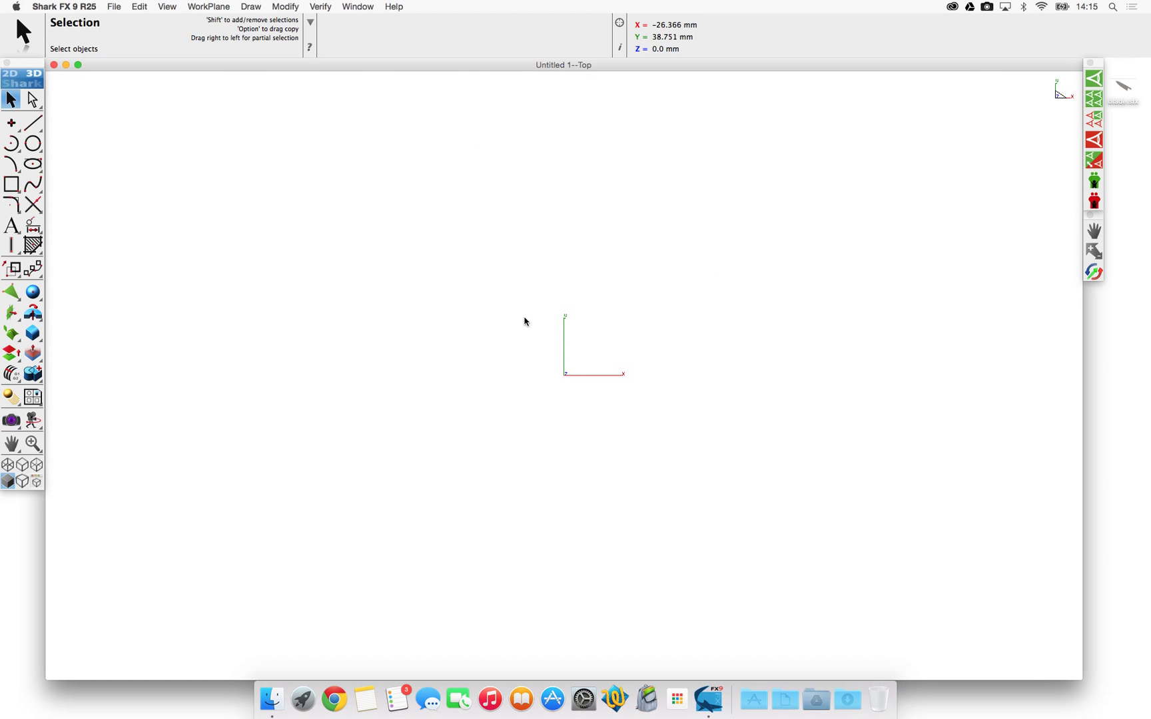
{"action": "left_click_drag", "start_coordinate": [11, 293], "coordinate": [111, 102]}
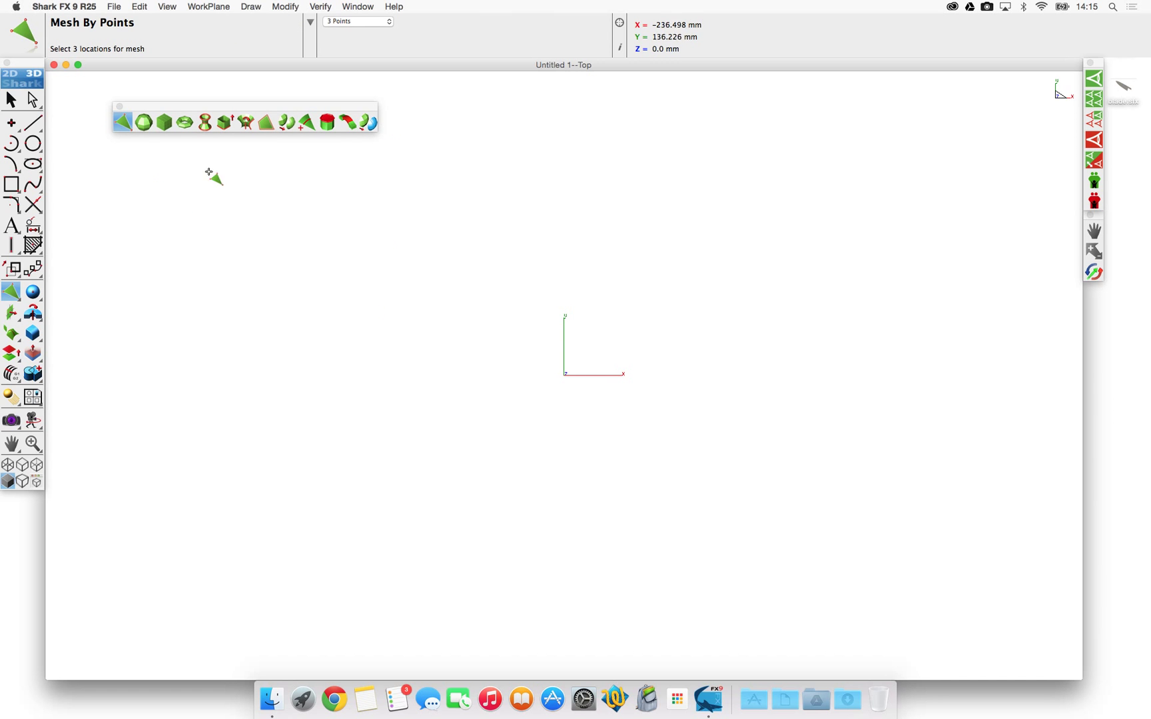
{"action": "left_click", "coordinate": [168, 123]}
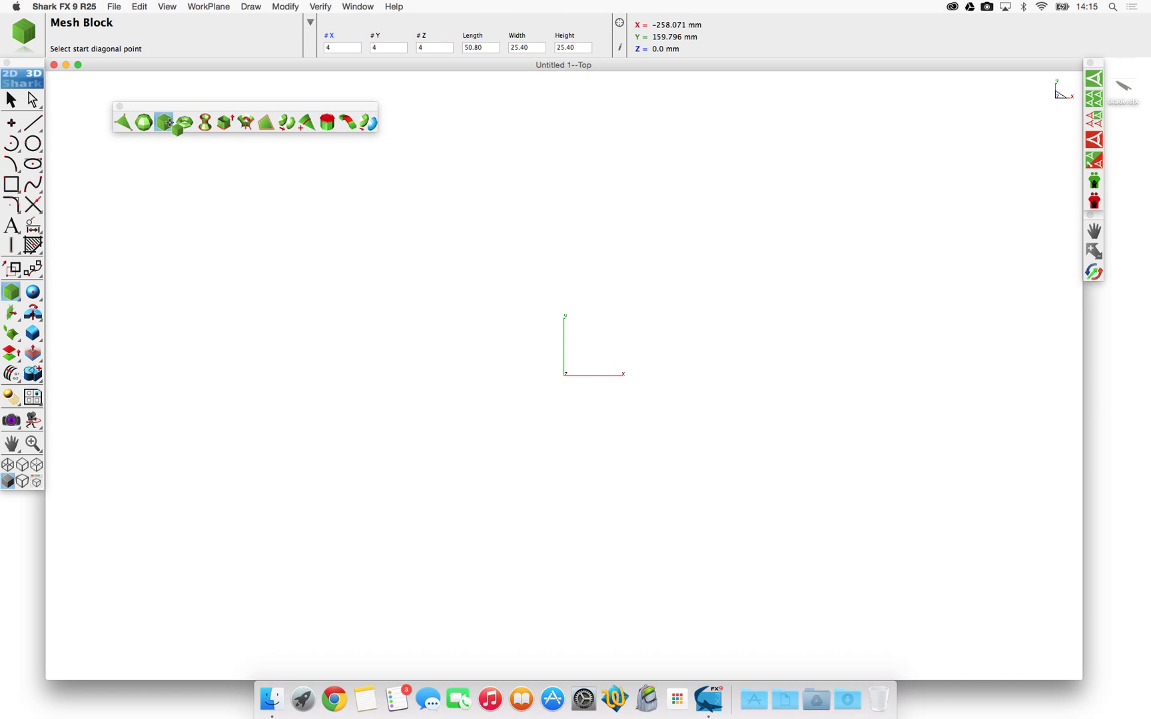
{"action": "left_click", "coordinate": [336, 48]}
{"action": "type", "text": "1"}
{"action": "key", "text": "Tab"}
{"action": "type", "text": "1"}
{"action": "key", "text": "Tab"}
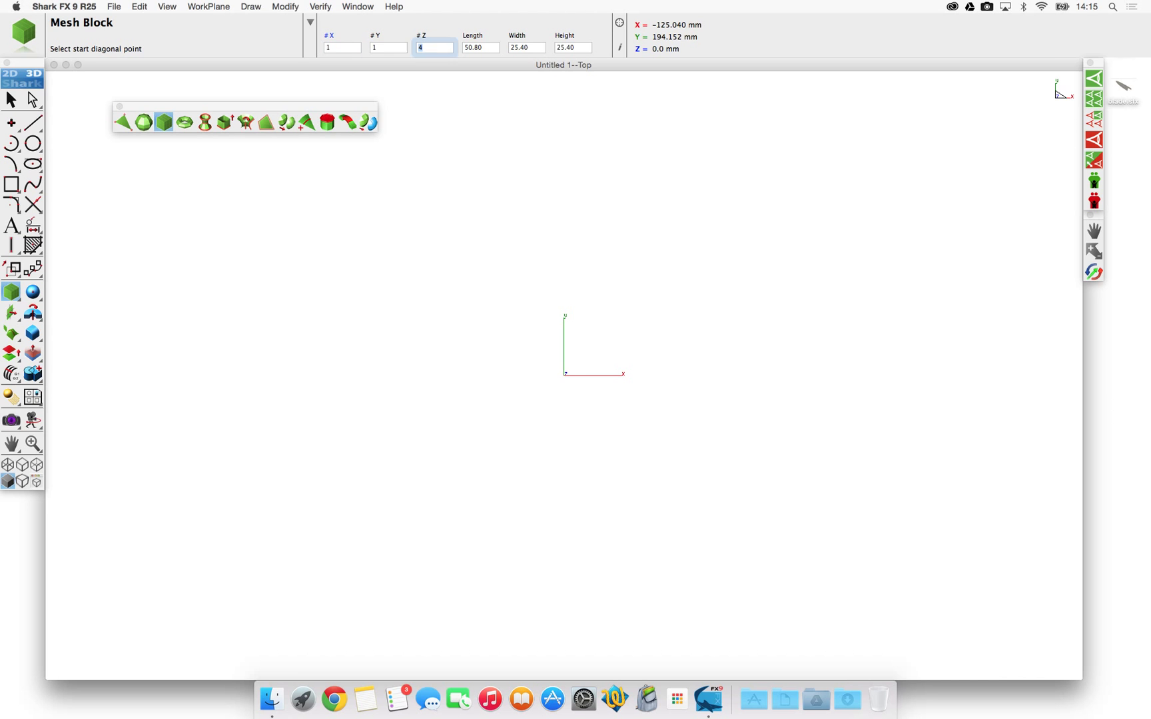
{"action": "type", "text": "1"}
{"action": "key", "text": "Return"}
Draw the mesh block from the origin in trimetric view, about 321 × 52 × 78 mm.
{"action": "key", "text": "super+t"}
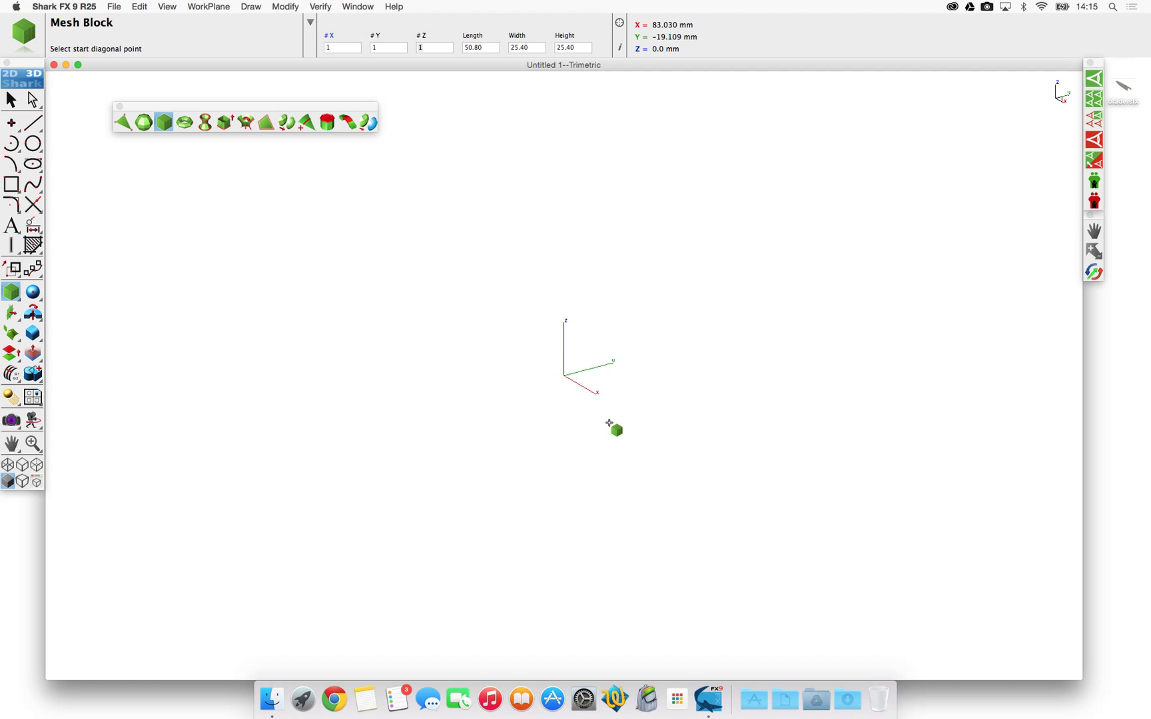
{"action": "left_click", "coordinate": [564, 375]}
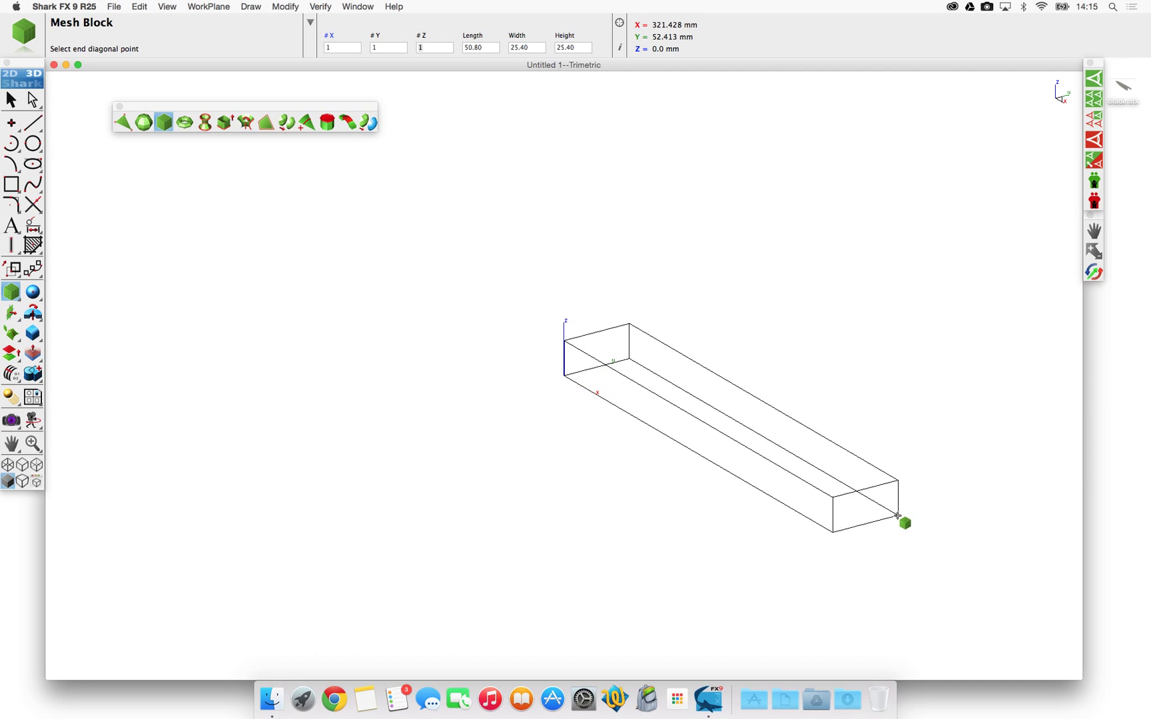
{"action": "left_click", "coordinate": [897, 407]}
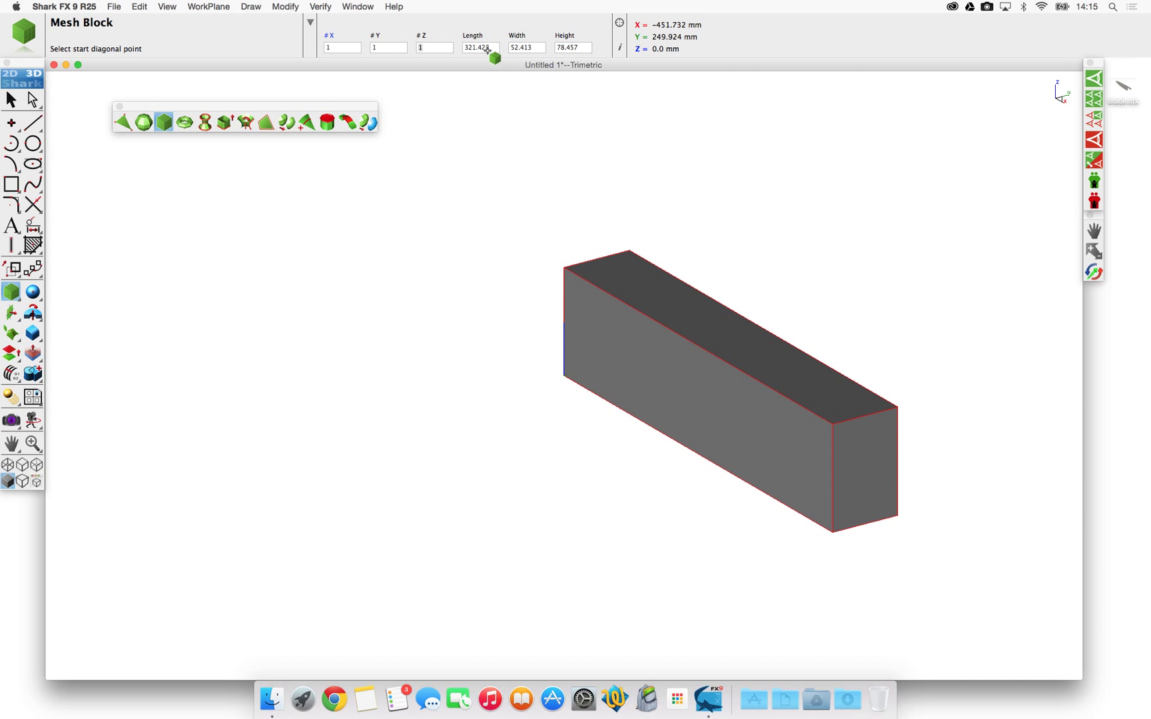
Resize the mesh block to length 200 mm, width 35 mm and height 55 mm.
{"action": "left_click_drag", "start_coordinate": [498, 48], "coordinate": [457, 48]}
{"action": "type", "text": "200"}
{"action": "key", "text": "Tab"}
{"action": "type", "text": "35"}
{"action": "key", "text": "Tab"}
{"action": "key", "text": "Return"}
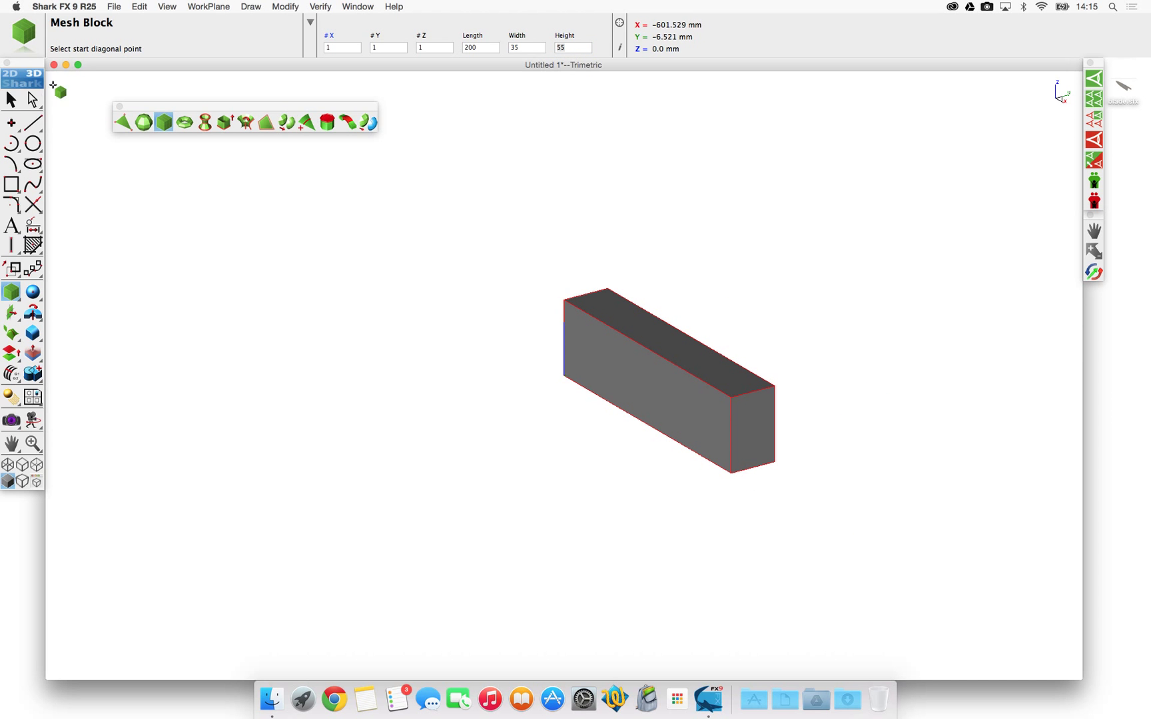
{"action": "left_click", "coordinate": [10, 100]}
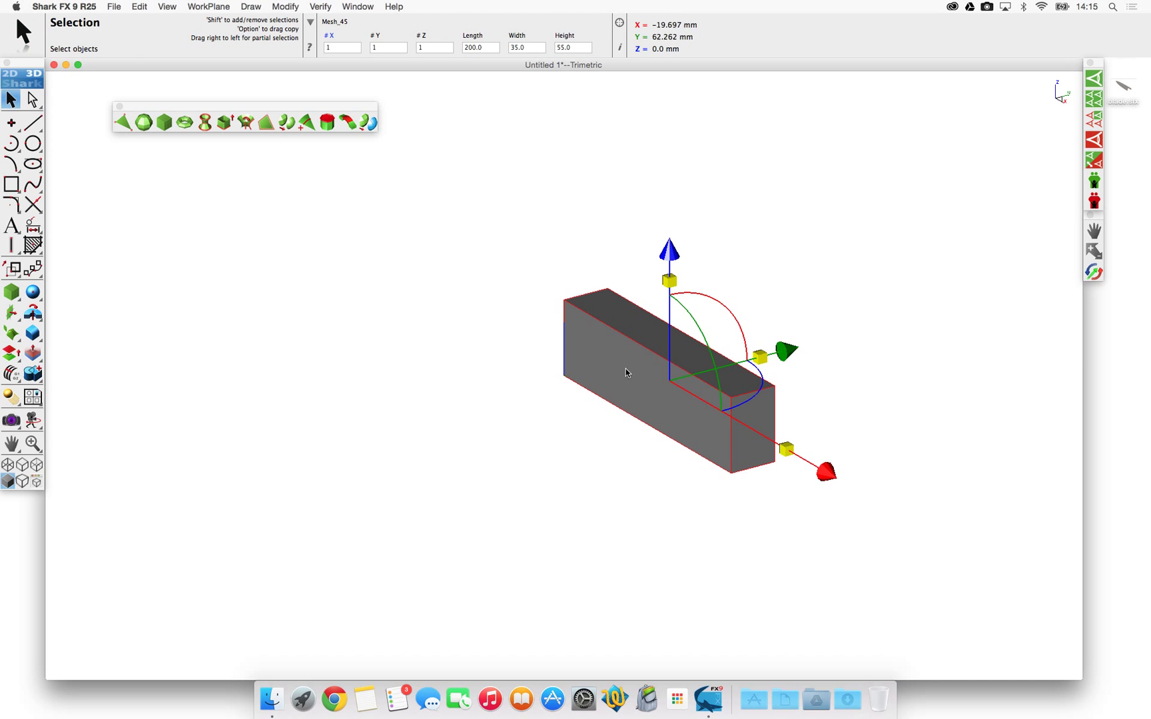
Add four loops around the block: a close pair near the origin end and another pair about 40 and 45 mm along its length.
{"action": "scroll", "coordinate": [710, 402], "scroll_direction": "up", "scroll_amount": 3}
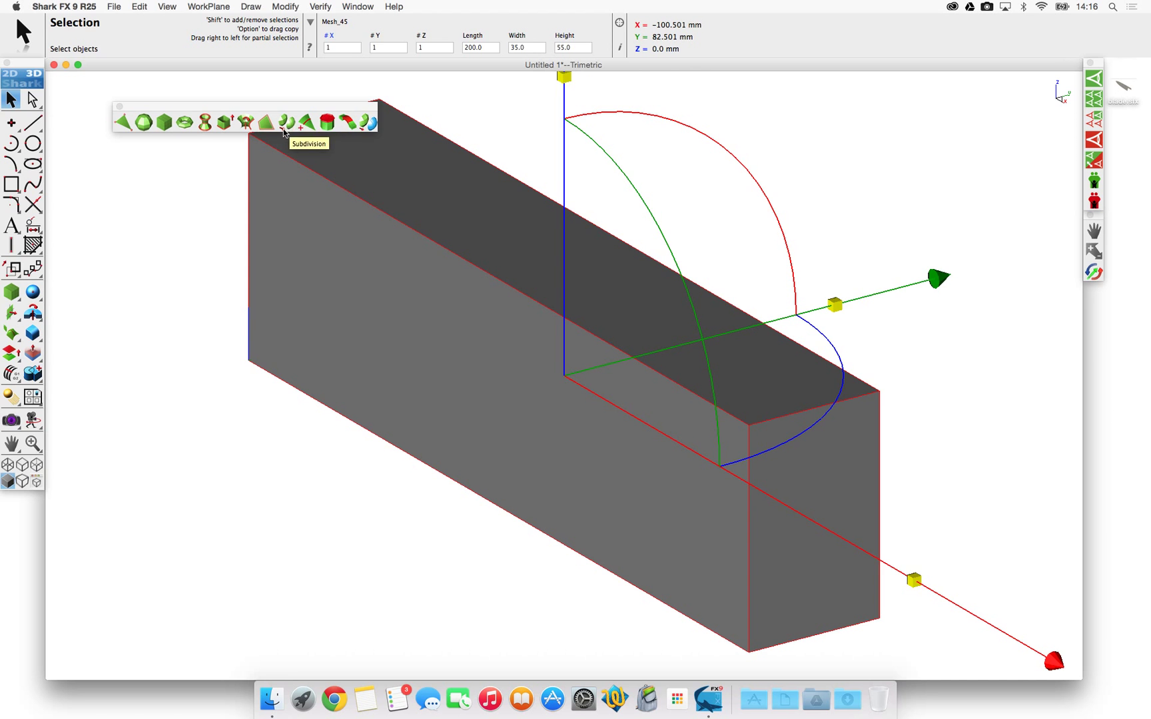
{"action": "left_click", "coordinate": [307, 122]}
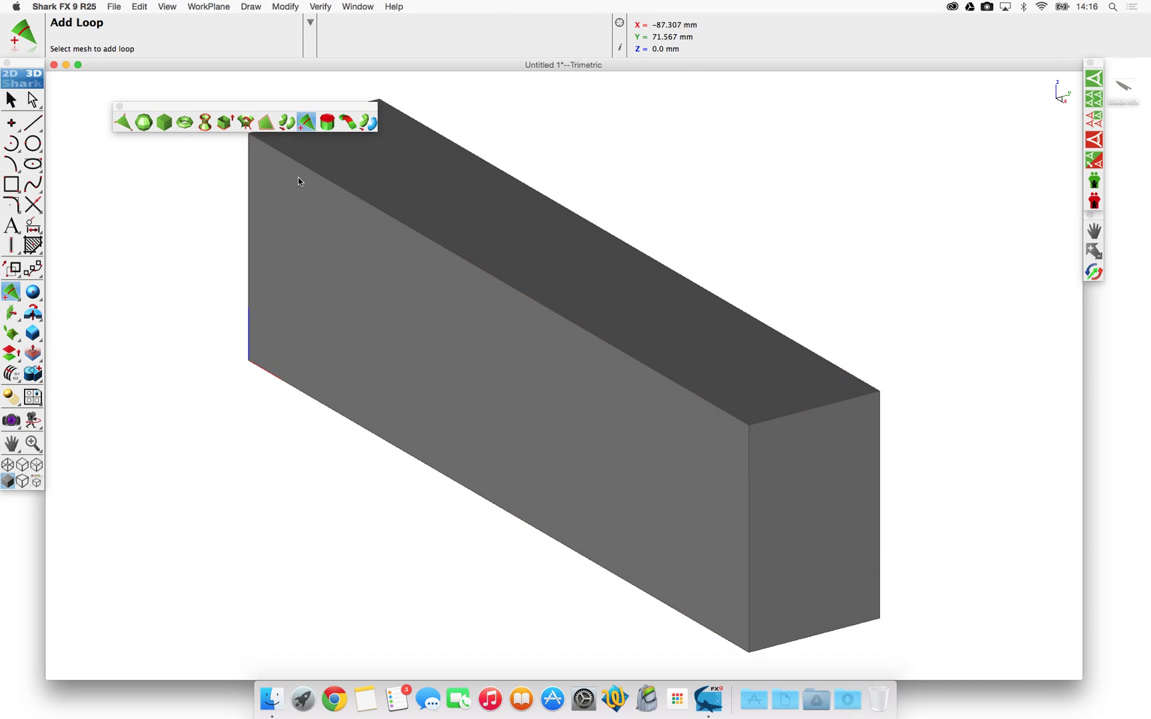
{"action": "left_click", "coordinate": [292, 358]}
{"action": "left_click", "coordinate": [271, 373]}
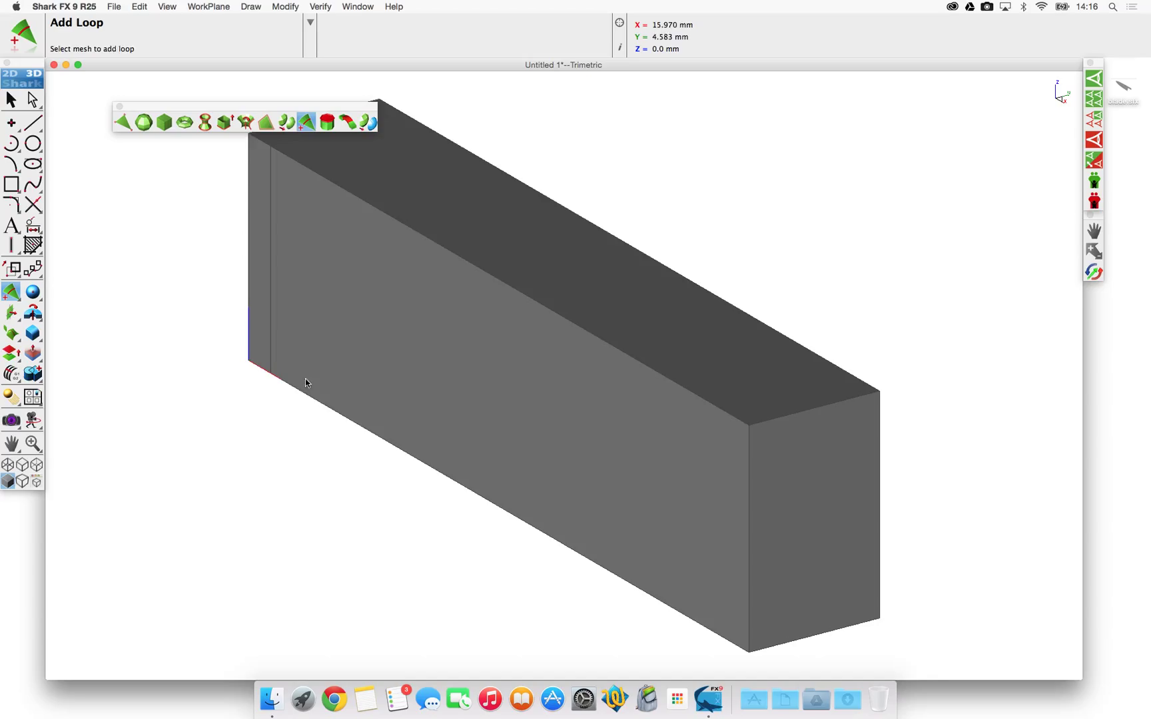
{"action": "left_click", "coordinate": [288, 385]}
{"action": "left_click", "coordinate": [350, 414]}
{"action": "left_click", "coordinate": [349, 418]}
{"action": "left_click", "coordinate": [368, 431]}
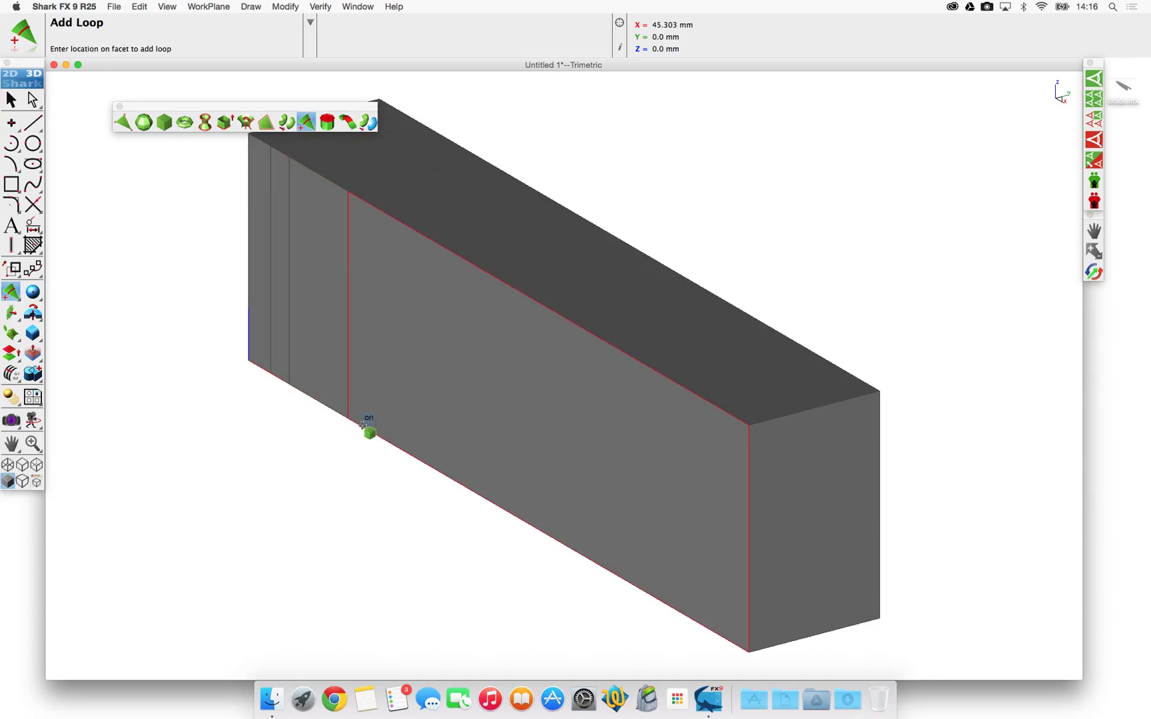
{"action": "left_click", "coordinate": [363, 427]}
Add four more loops spaced along the rest of the block, the last one close to its far end.
{"action": "left_click", "coordinate": [476, 491]}
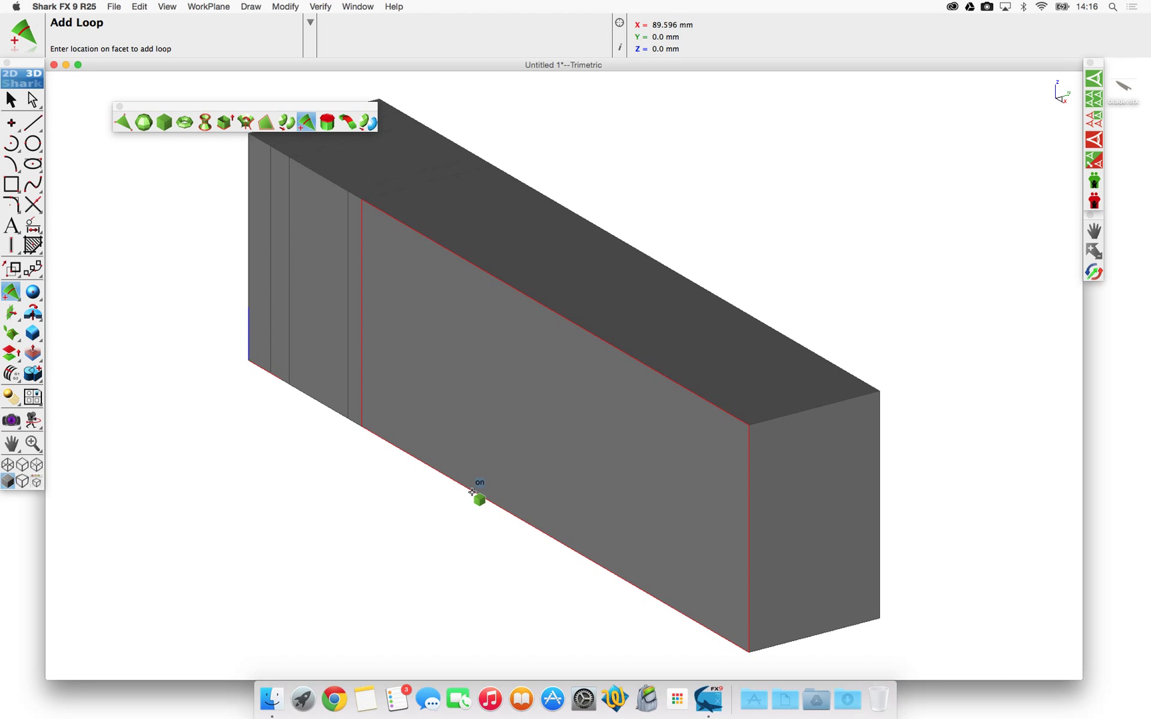
{"action": "left_click", "coordinate": [437, 469]}
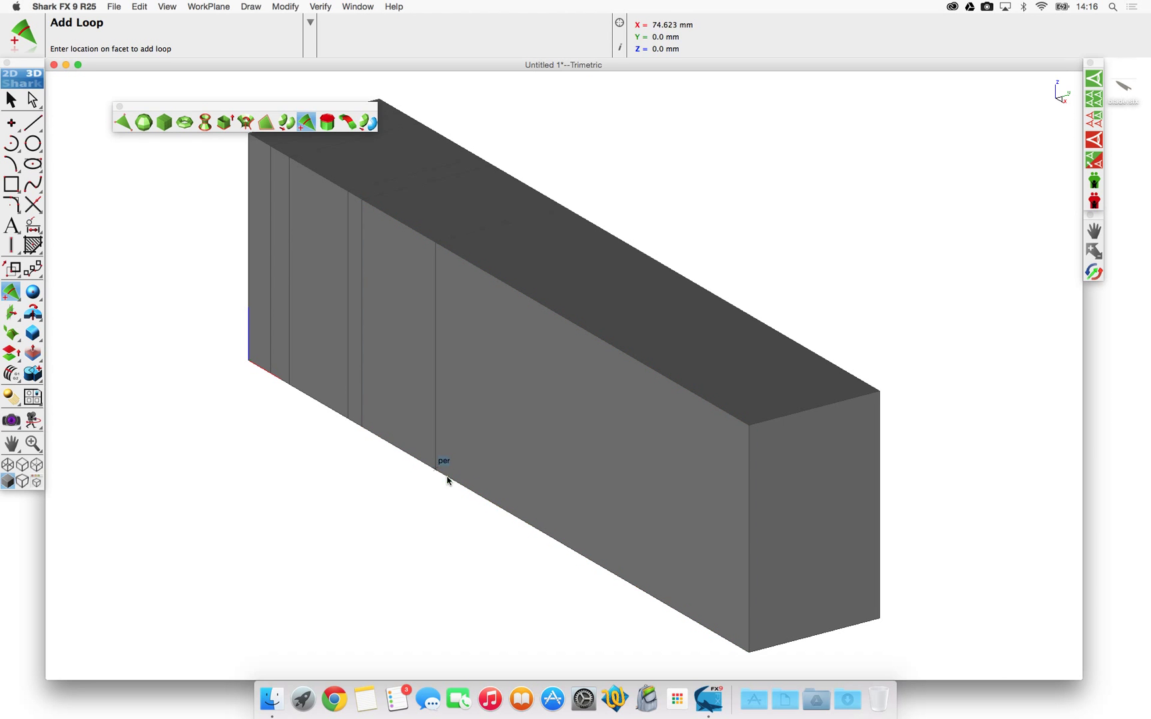
{"action": "left_click", "coordinate": [512, 504]}
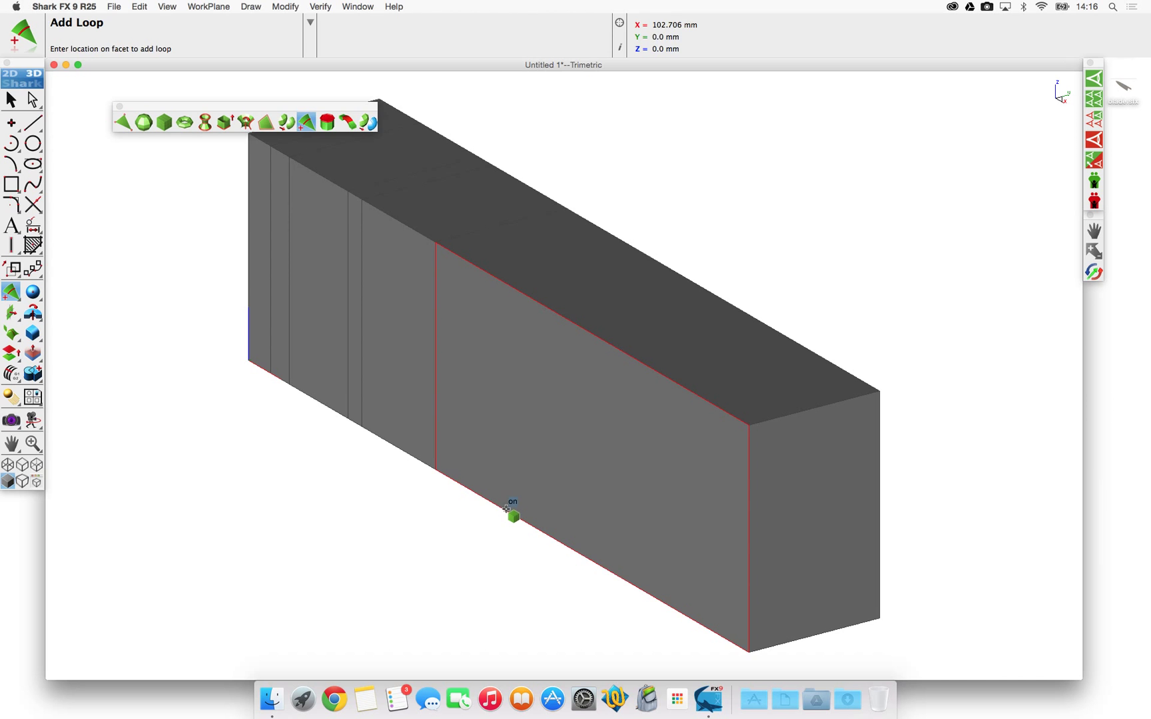
{"action": "left_click", "coordinate": [647, 594]}
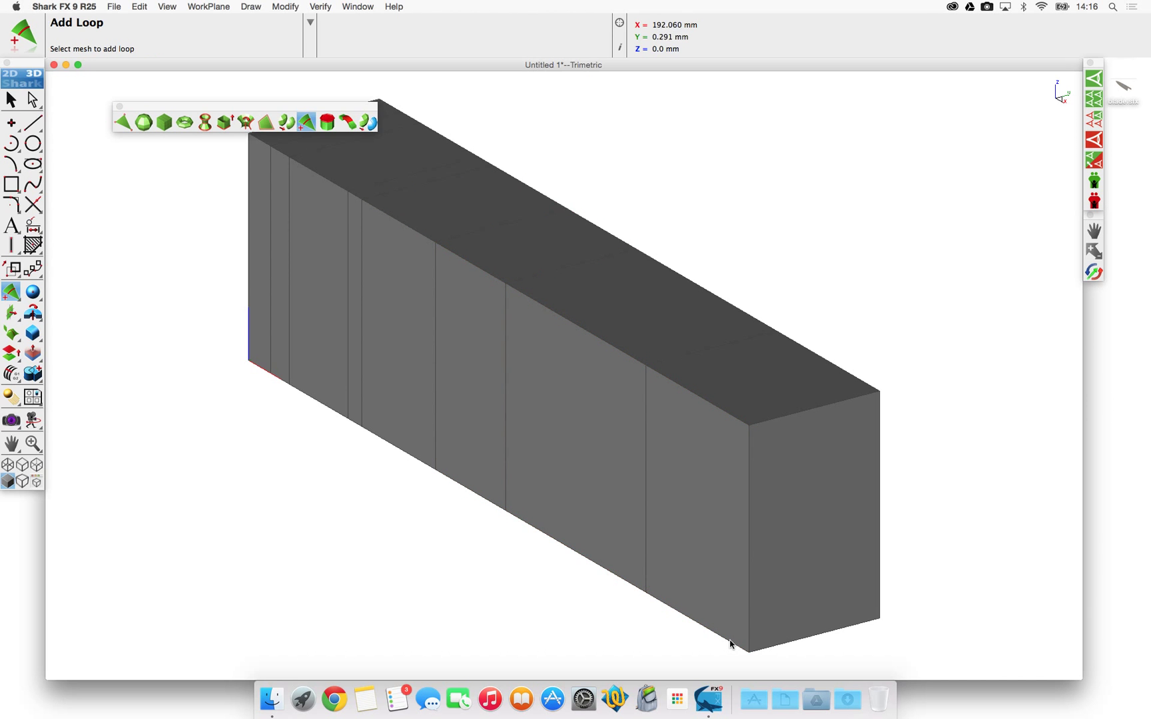
{"action": "left_click", "coordinate": [724, 640]}
{"action": "left_click", "coordinate": [730, 638]}
{"action": "left_click", "coordinate": [12, 100]}
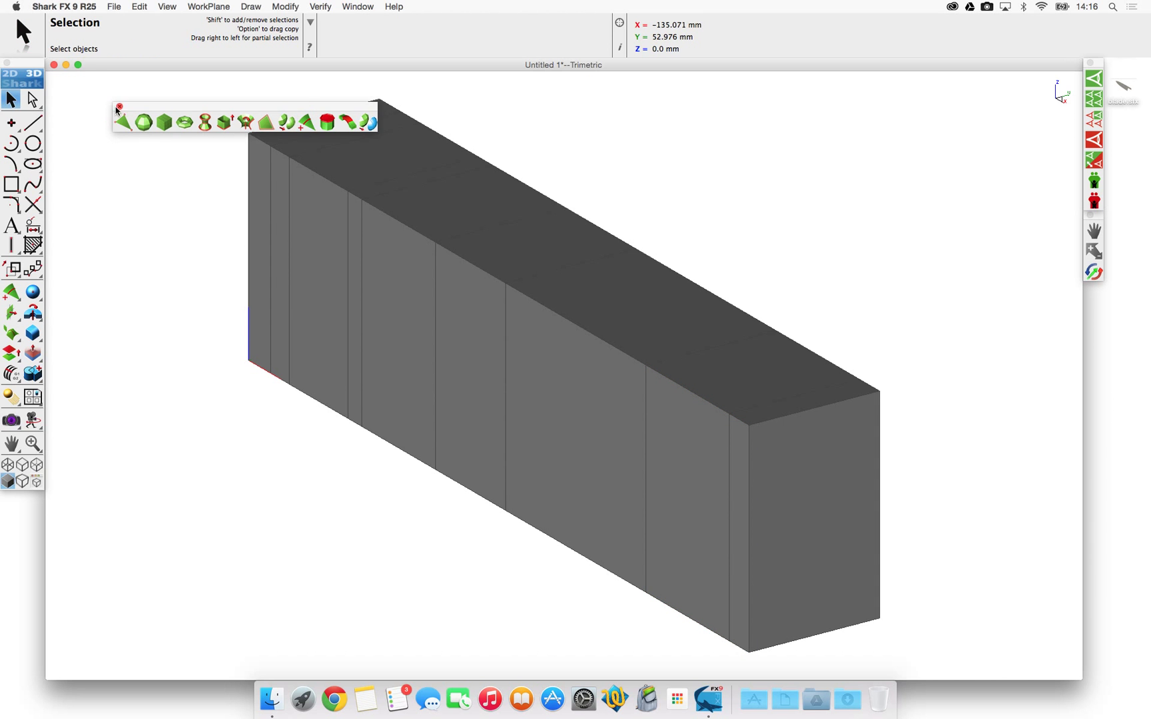
{"action": "left_click", "coordinate": [119, 106]}
Scale the block's far end facet to about 0.535 and move it up about 4.5 mm.
{"action": "left_click", "coordinate": [32, 100]}
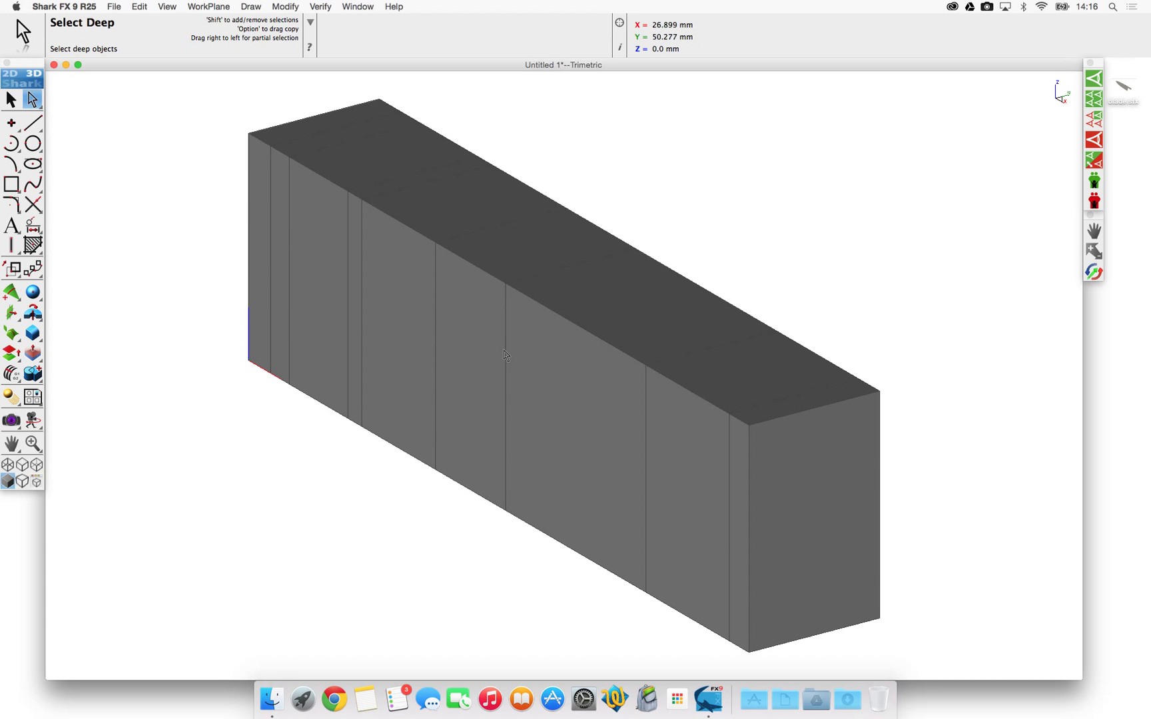
{"action": "left_click", "coordinate": [818, 511]}
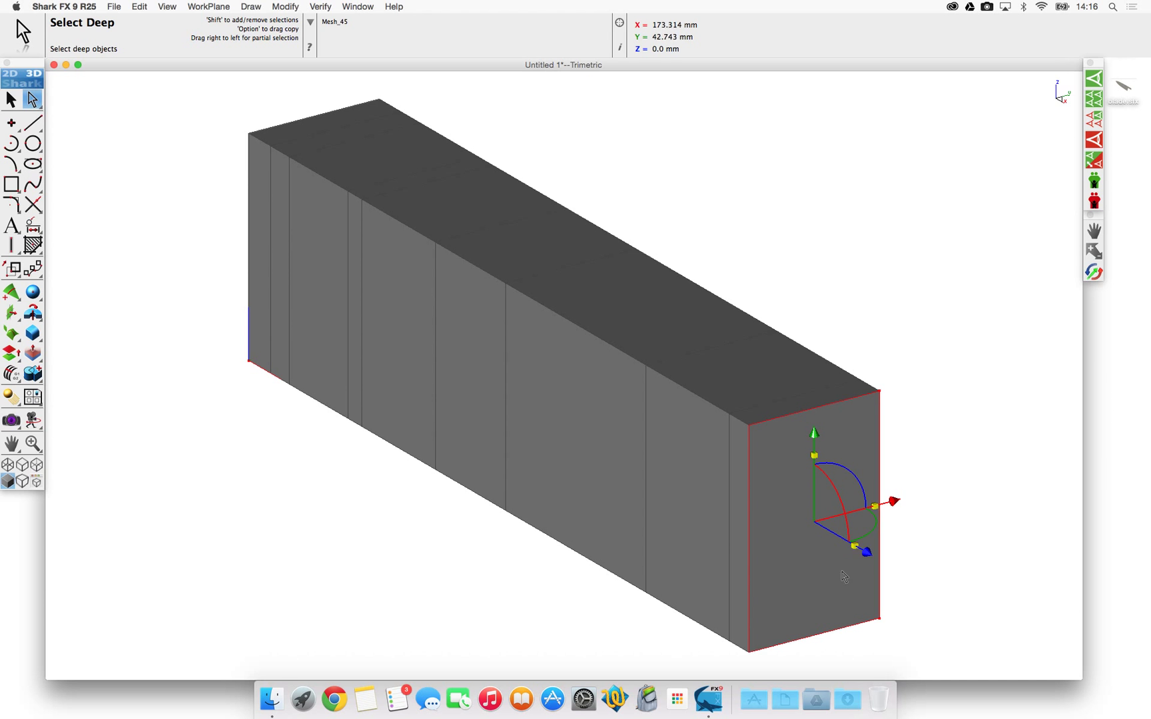
{"action": "left_click_drag", "start_coordinate": [874, 509], "coordinate": [846, 514]}
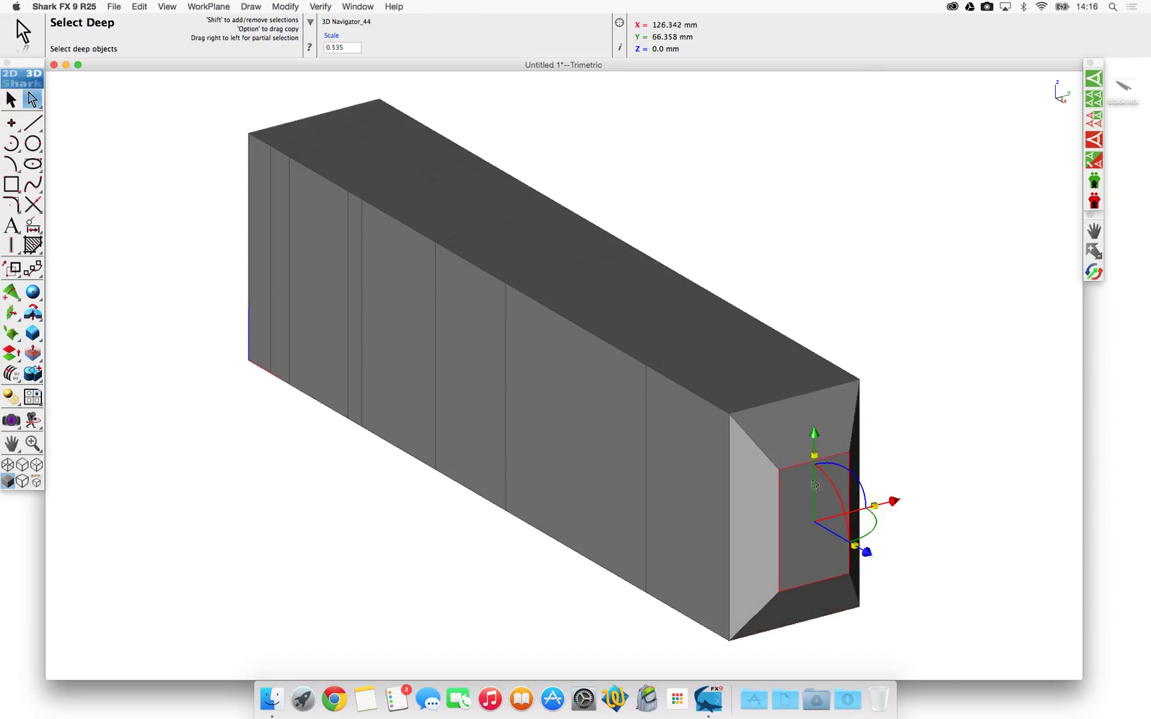
{"action": "left_click_drag", "start_coordinate": [818, 433], "coordinate": [818, 415]}
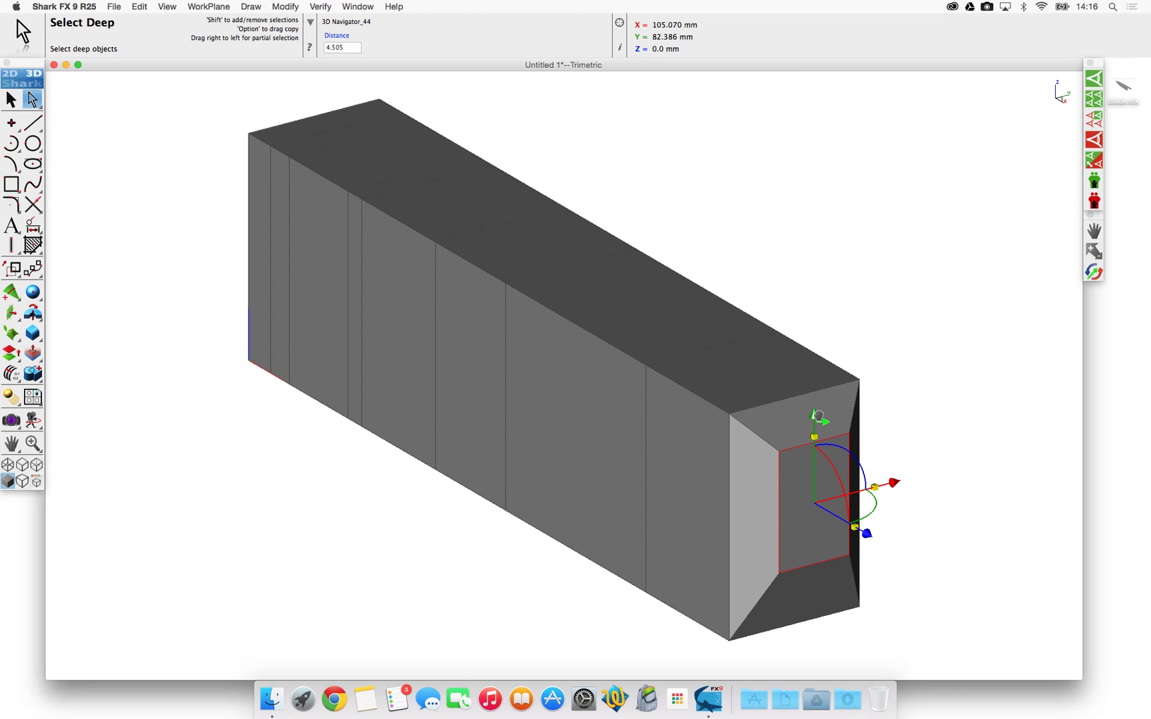
Pull the underside facet between the second and third loops from the origin end down about 21.2 mm.
{"action": "scroll", "coordinate": [540, 402], "scroll_direction": "down", "scroll_amount": 1}
{"action": "middle_click_drag", "start_coordinate": [541, 403], "coordinate": [680, 280]}
{"action": "scroll", "coordinate": [533, 374], "scroll_direction": "up", "scroll_amount": 1}
{"action": "left_click", "coordinate": [290, 471]}
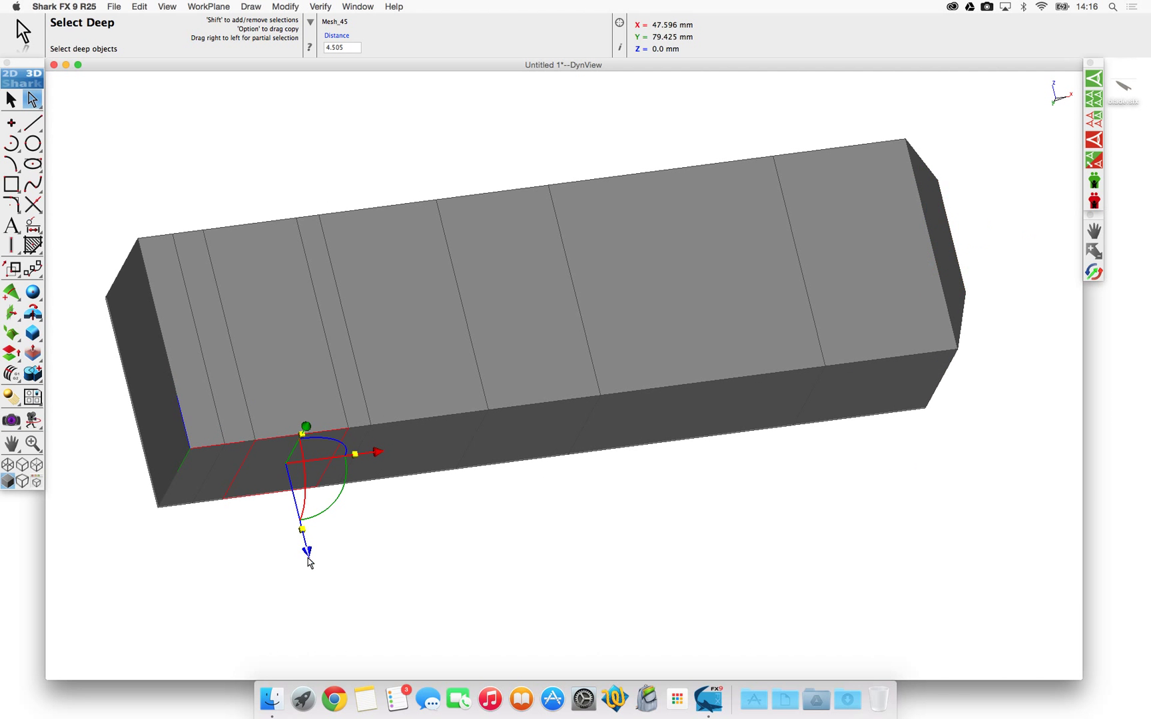
{"action": "left_click_drag", "start_coordinate": [309, 563], "coordinate": [324, 634]}
Raise the top facet between the second and third loops by about 5.2 mm.
{"action": "scroll", "coordinate": [565, 204], "scroll_direction": "down", "scroll_amount": 5}
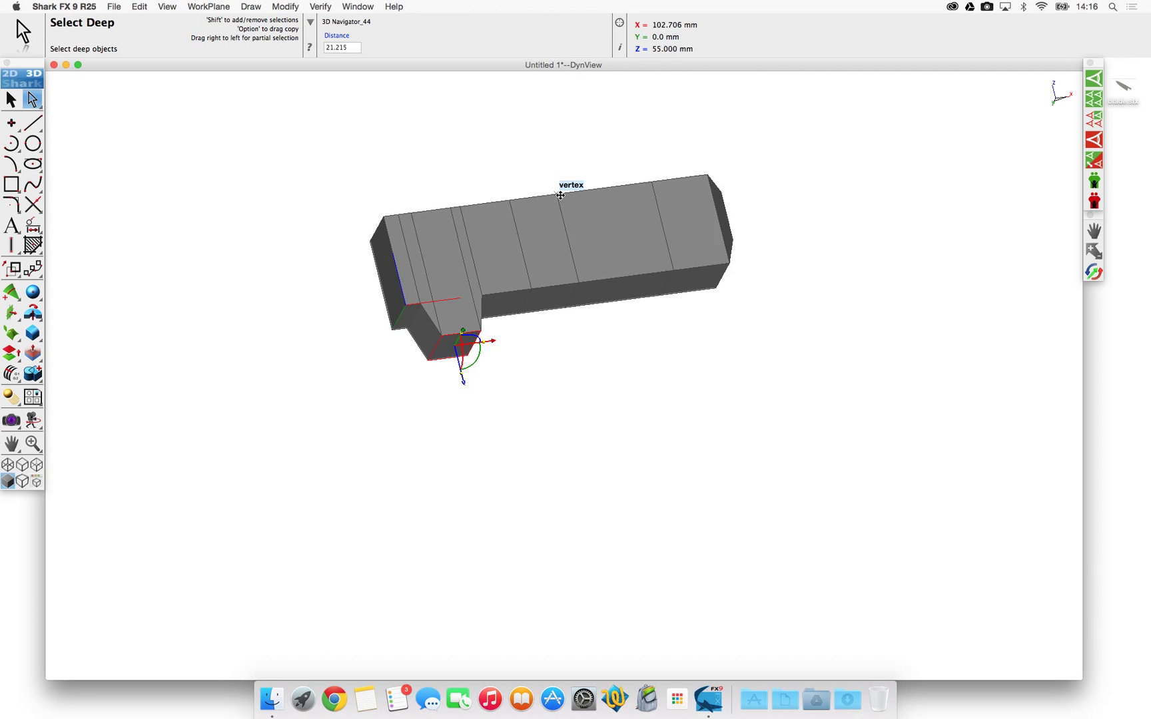
{"action": "mouse_move", "coordinate": [565, 202]}
{"action": "middle_mouse_down"}
{"action": "mouse_move", "coordinate": [541, 317]}
{"action": "mouse_move", "coordinate": [512, 252]}
{"action": "mouse_move", "coordinate": [455, 353]}
{"action": "middle_mouse_up"}
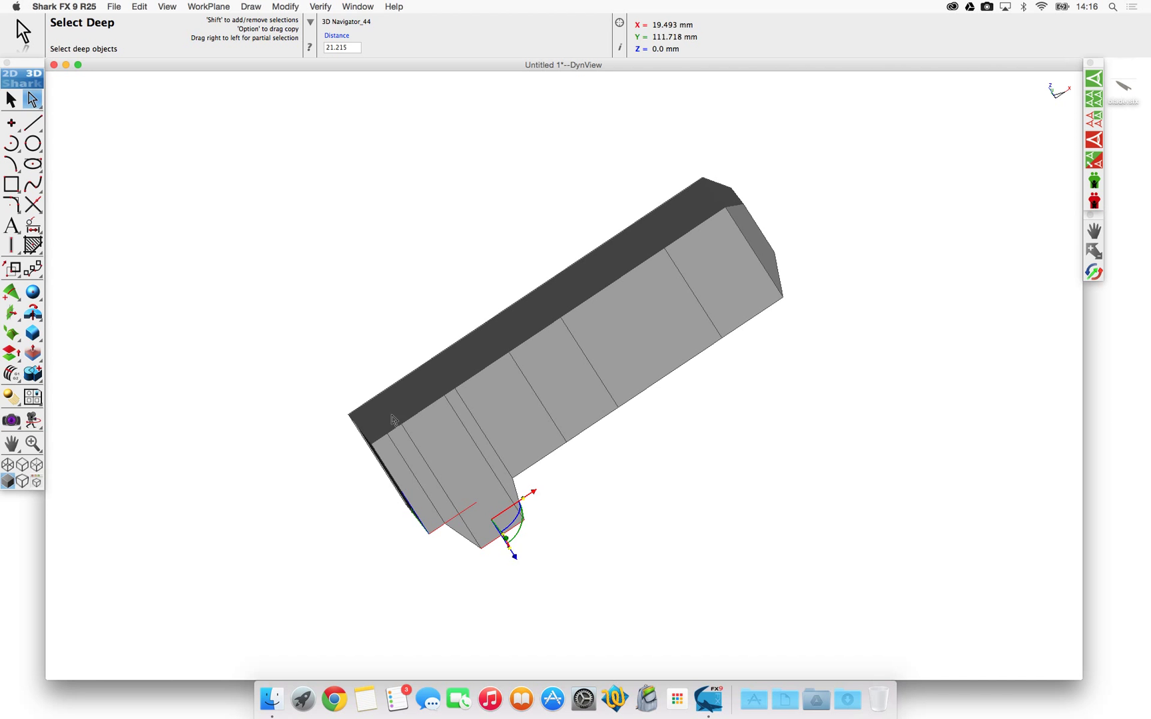
{"action": "left_click", "coordinate": [426, 395]}
{"action": "left_click_drag", "start_coordinate": [378, 329], "coordinate": [373, 320]}
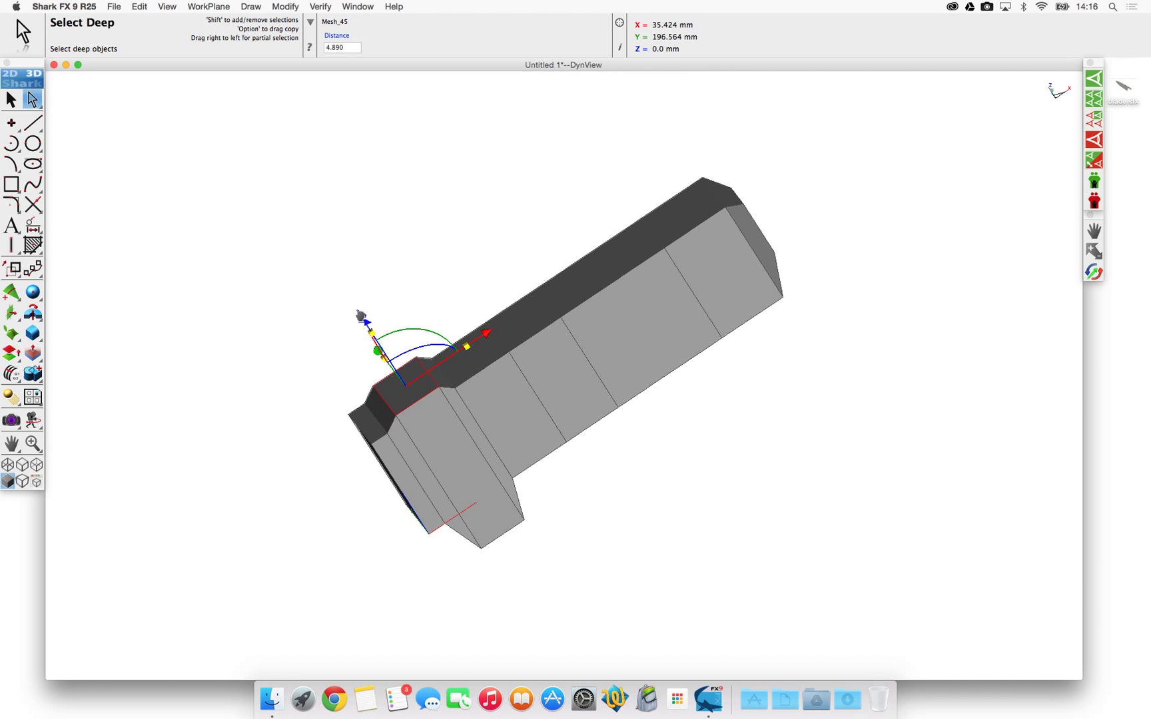
Pull the underside facet between the sixth and seventh loops down about 23.7 mm.
{"action": "middle_click_drag", "start_coordinate": [719, 398], "coordinate": [580, 333]}
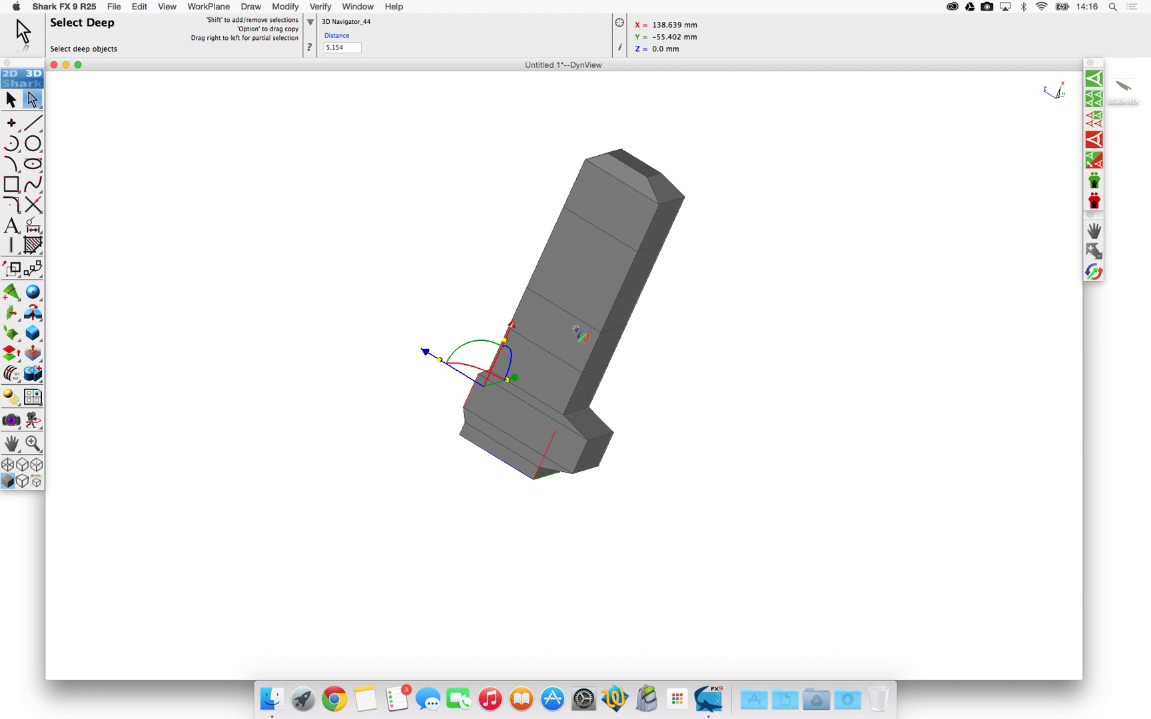
{"action": "left_click", "coordinate": [628, 300]}
{"action": "left_click_drag", "start_coordinate": [691, 326], "coordinate": [715, 335]}
Raise the top facet between the sixth and seventh loops by about 5.5 mm and clear the selection.
{"action": "middle_click_drag", "start_coordinate": [767, 302], "coordinate": [829, 400]}
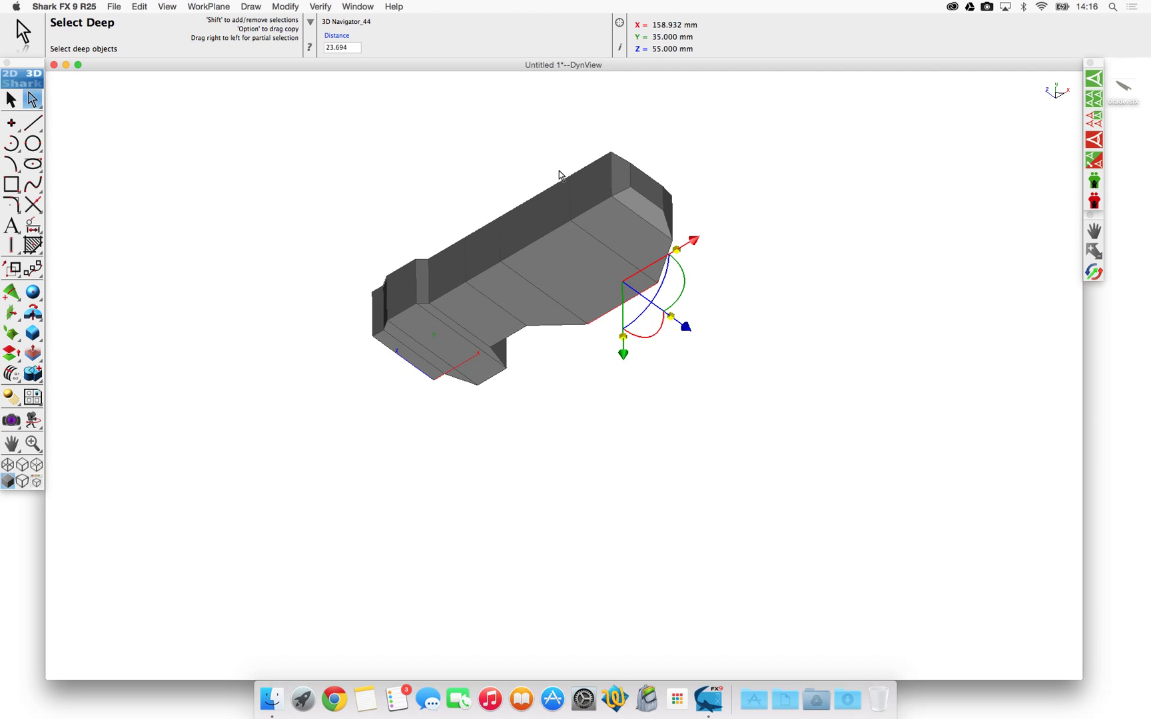
{"action": "left_click", "coordinate": [543, 225]}
{"action": "left_click_drag", "start_coordinate": [474, 174], "coordinate": [496, 181]}
{"action": "left_click", "coordinate": [610, 368]}
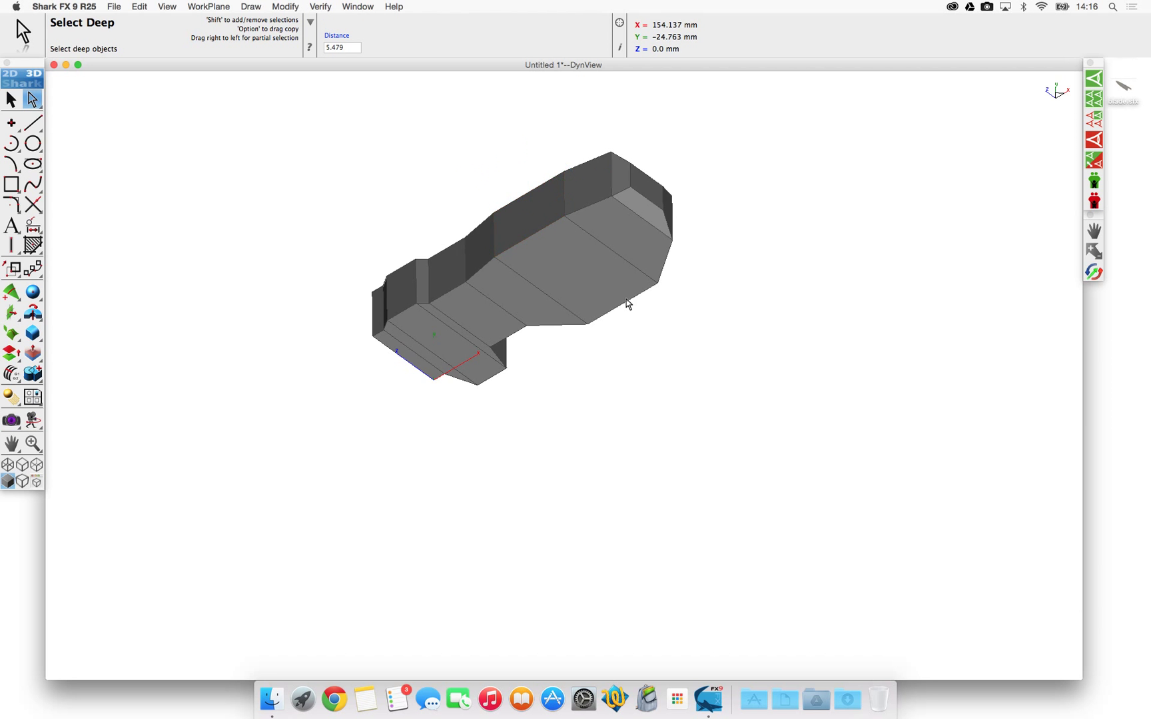
Smooth the shaped mesh by applying Catmull-Clark subdivision to it three times.
{"action": "key", "text": "super+t"}
{"action": "middle_click_drag", "start_coordinate": [626, 301], "coordinate": [596, 352]}
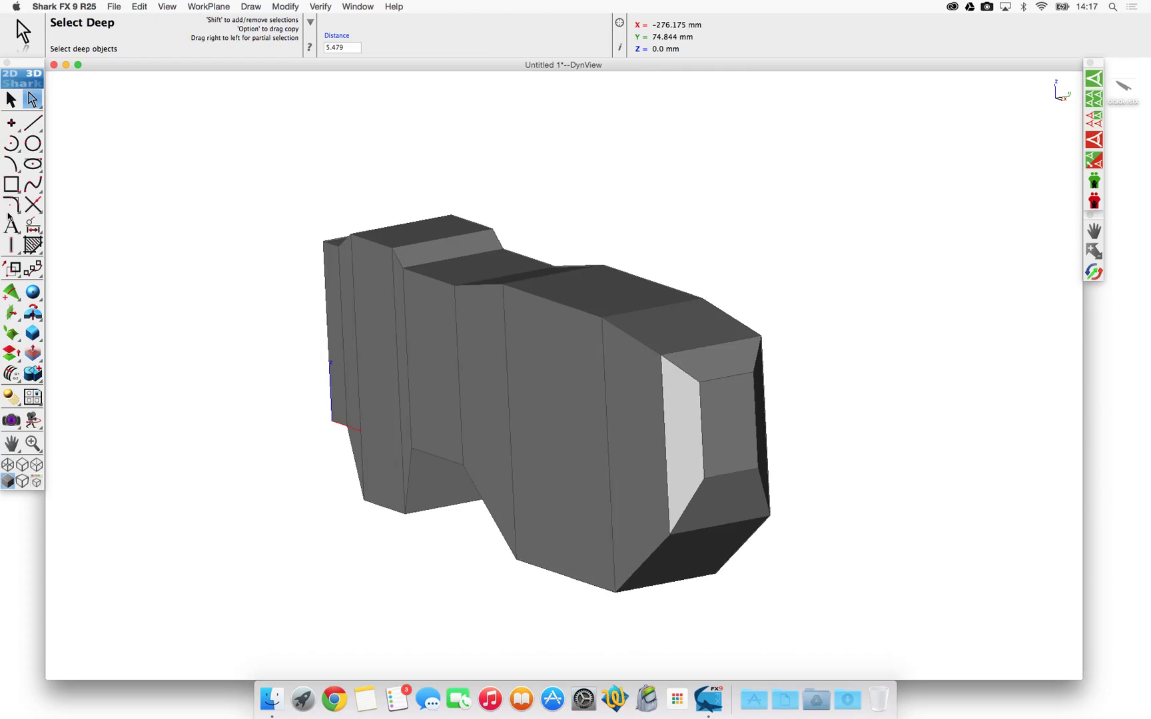
{"action": "left_click", "coordinate": [12, 101]}
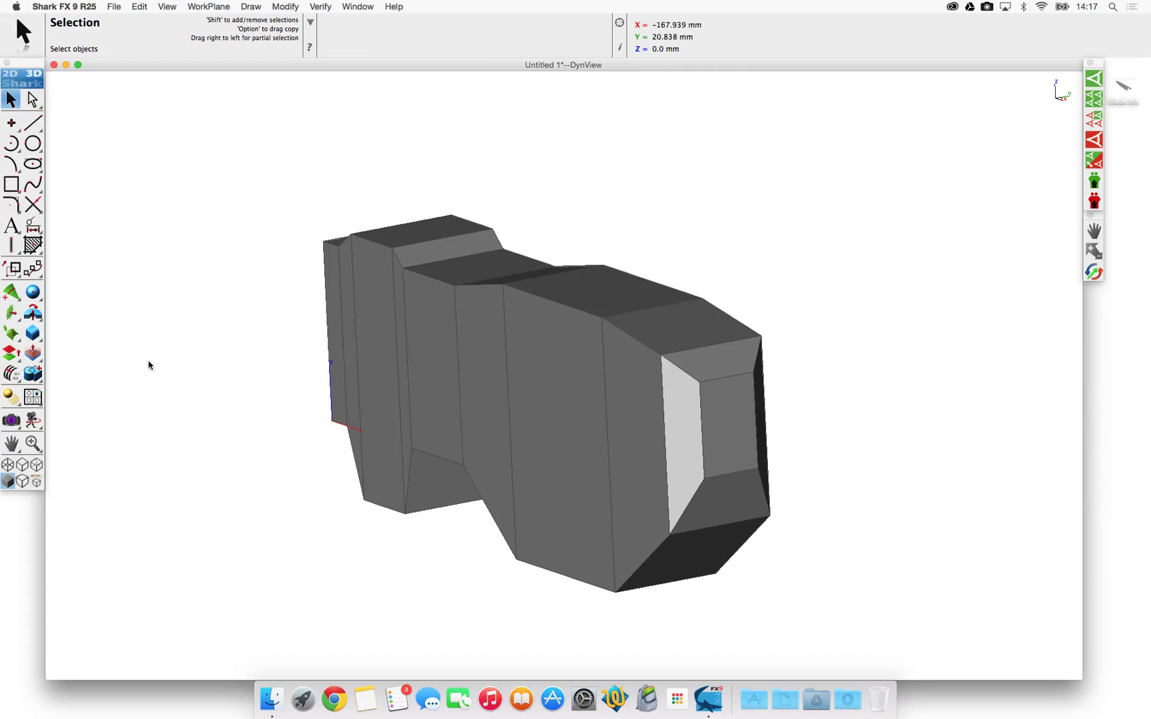
{"action": "left_click", "coordinate": [516, 372]}
{"action": "left_click", "coordinate": [105, 454]}
{"action": "left_click_drag", "start_coordinate": [11, 291], "coordinate": [400, 129]}
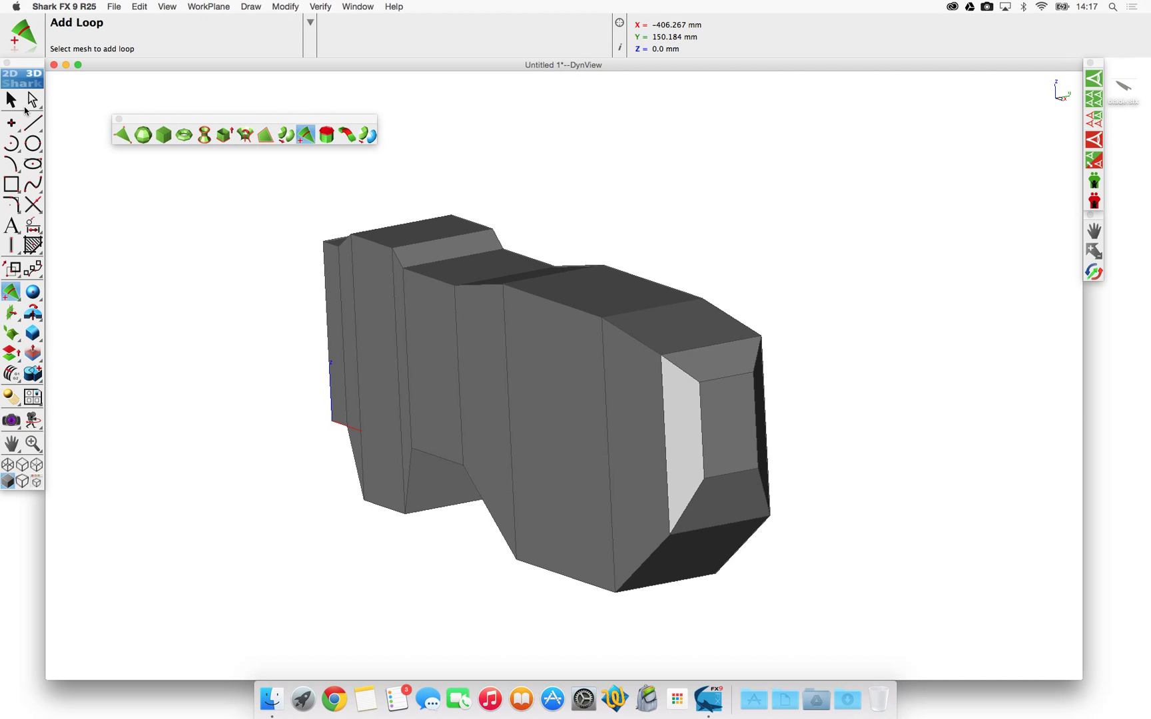
{"action": "left_click", "coordinate": [14, 101]}
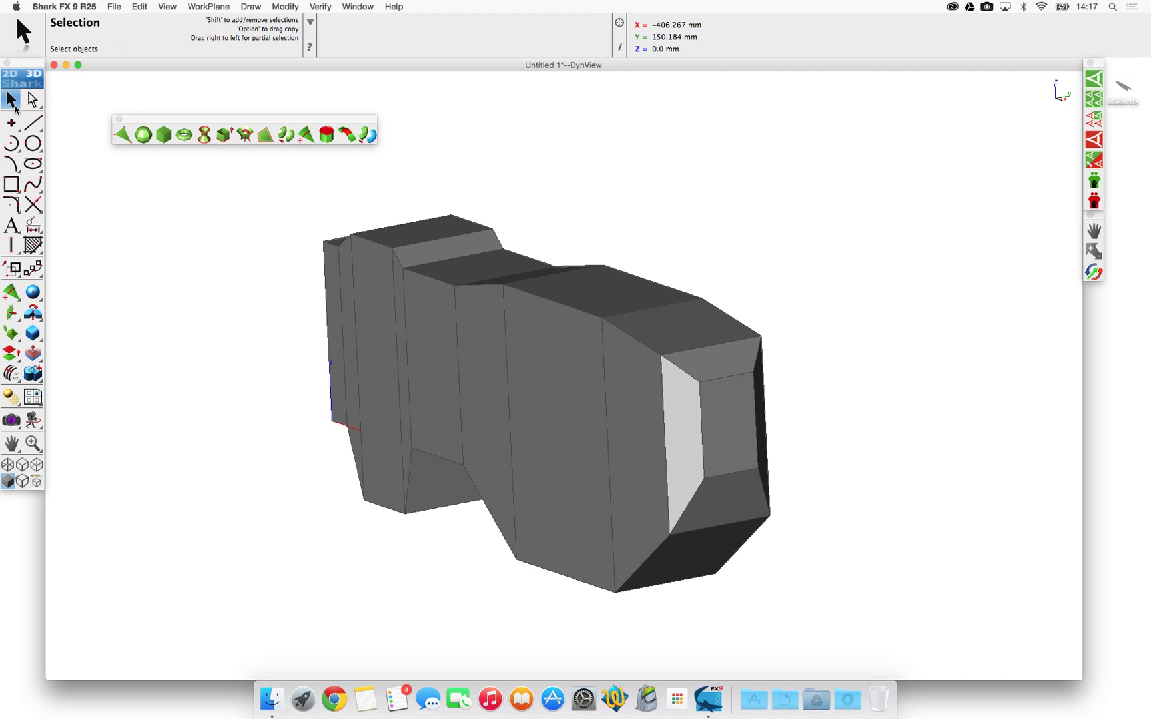
{"action": "left_click", "coordinate": [286, 135]}
{"action": "left_click", "coordinate": [527, 385]}
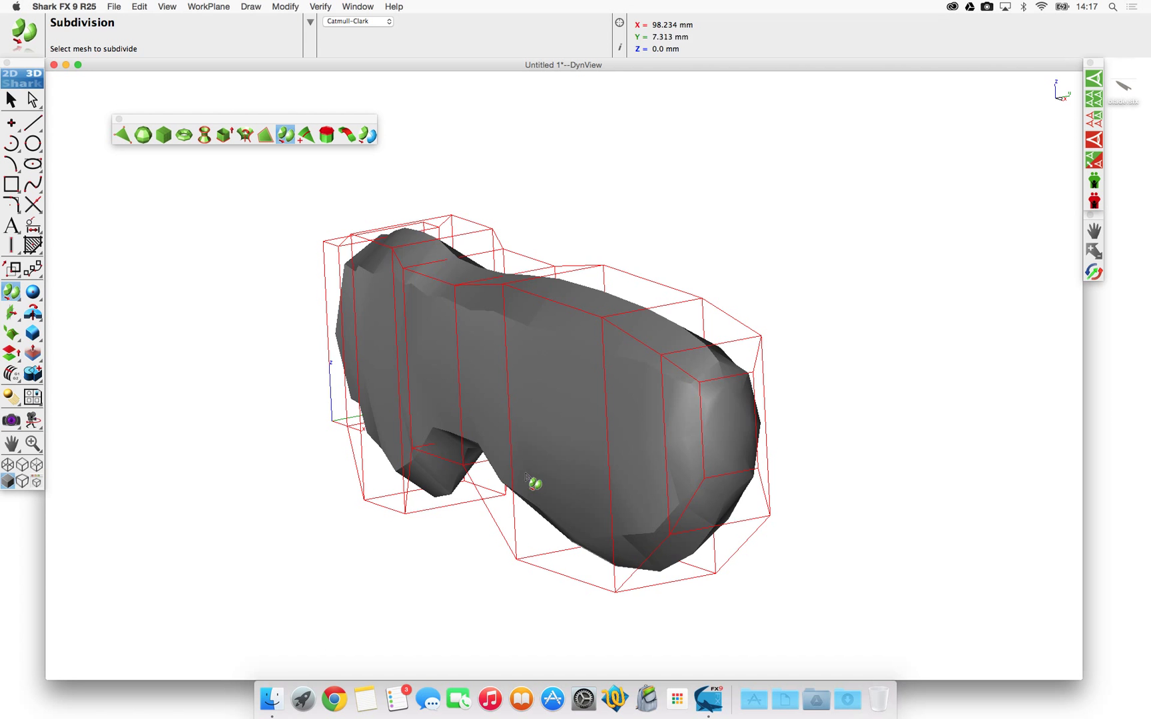
{"action": "left_click", "coordinate": [544, 408]}
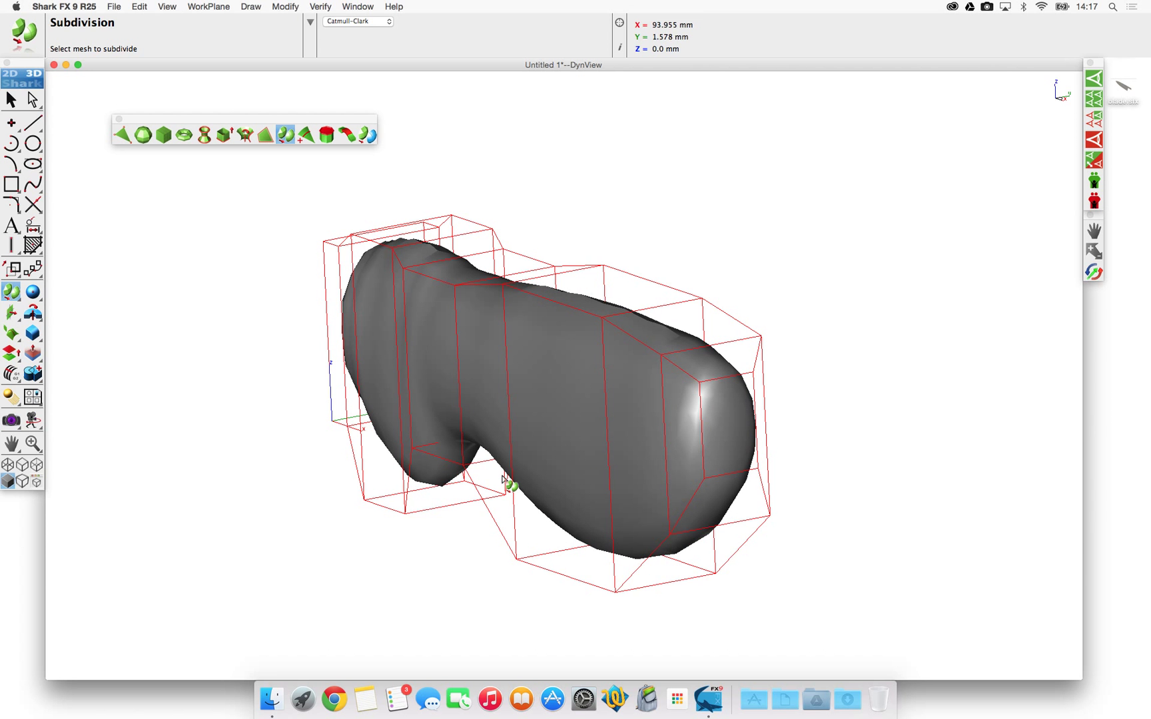
{"action": "left_click", "coordinate": [570, 407]}
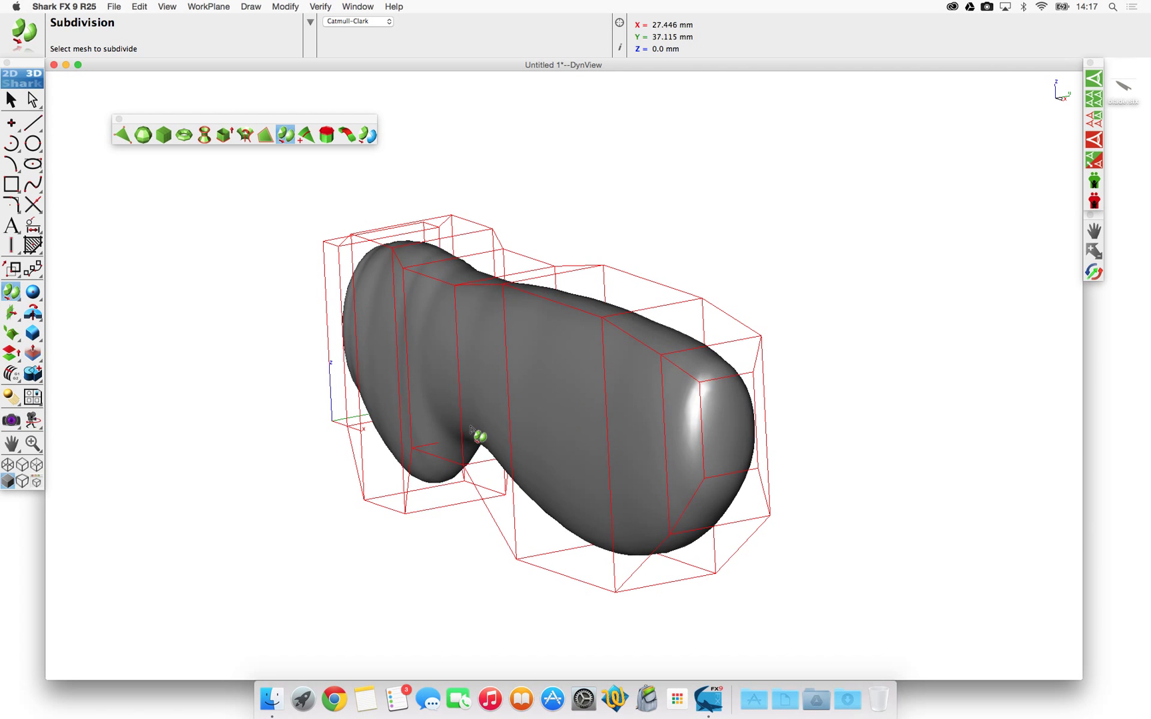
Pull the underside facet of the large bulge outward by about 3.1 mm and rotate it by about -12.4°.
{"action": "middle_click_drag", "start_coordinate": [447, 431], "coordinate": [684, 425]}
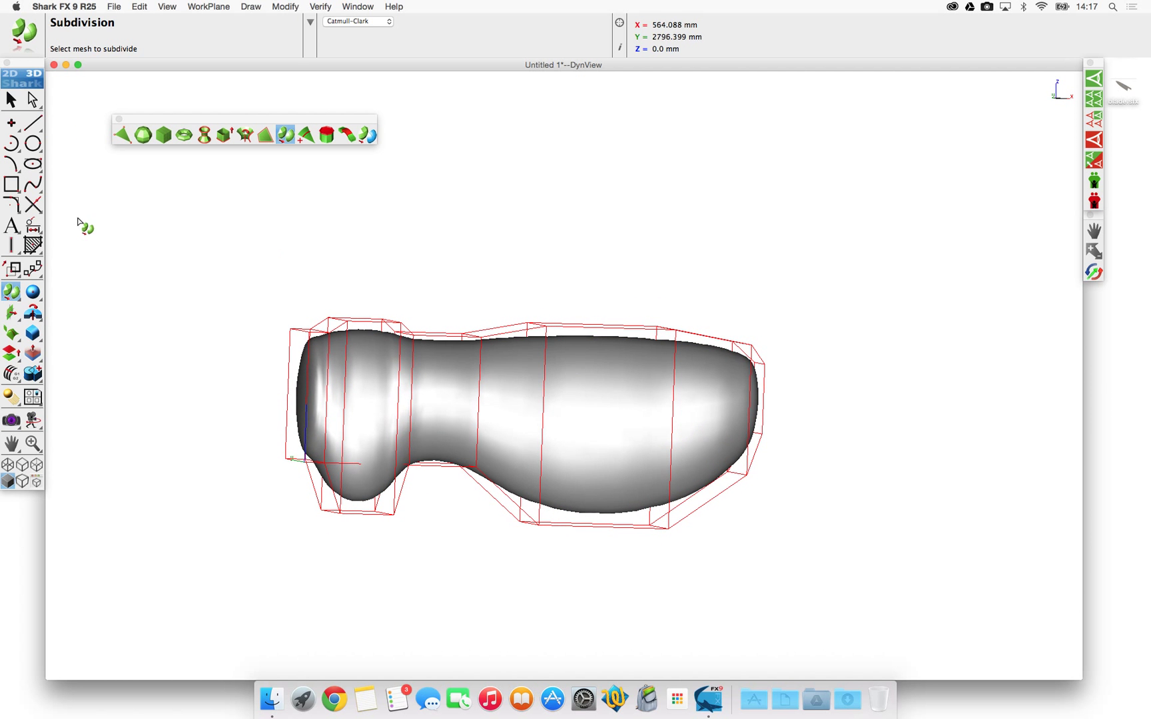
{"action": "left_click", "coordinate": [10, 99]}
{"action": "left_click", "coordinate": [537, 477]}
{"action": "middle_click_drag", "start_coordinate": [537, 476], "coordinate": [509, 570]}
{"action": "left_click", "coordinate": [581, 570]}
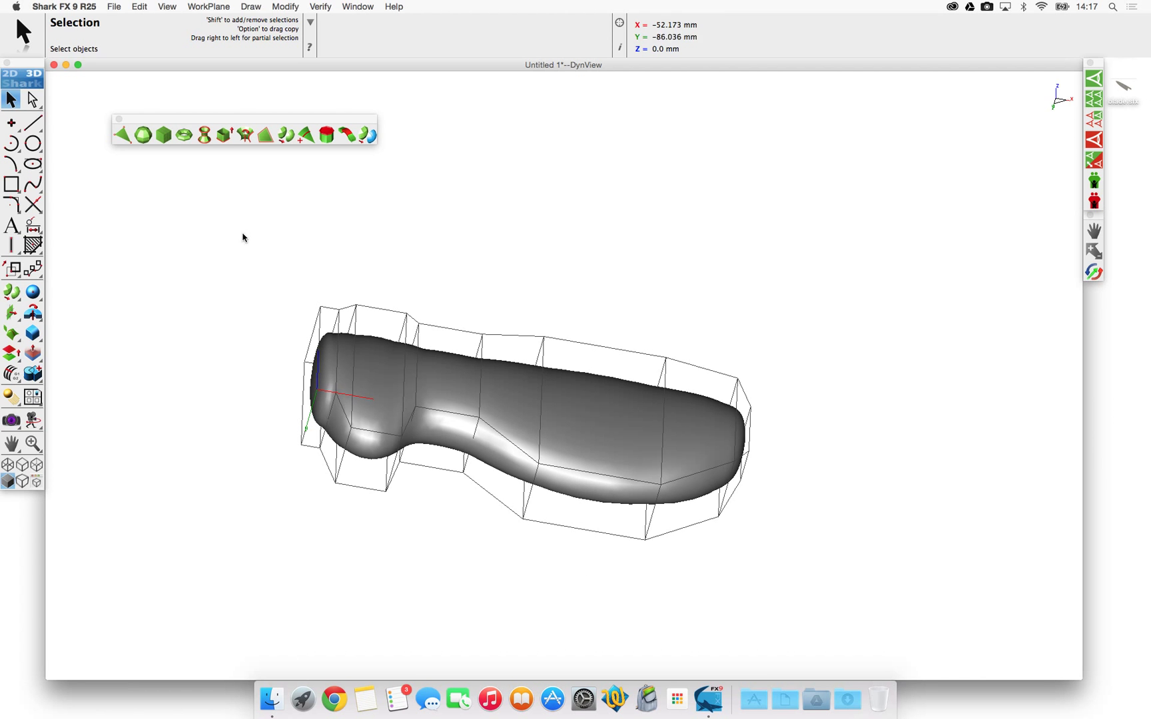
{"action": "left_click", "coordinate": [32, 99]}
{"action": "left_click", "coordinate": [676, 529]}
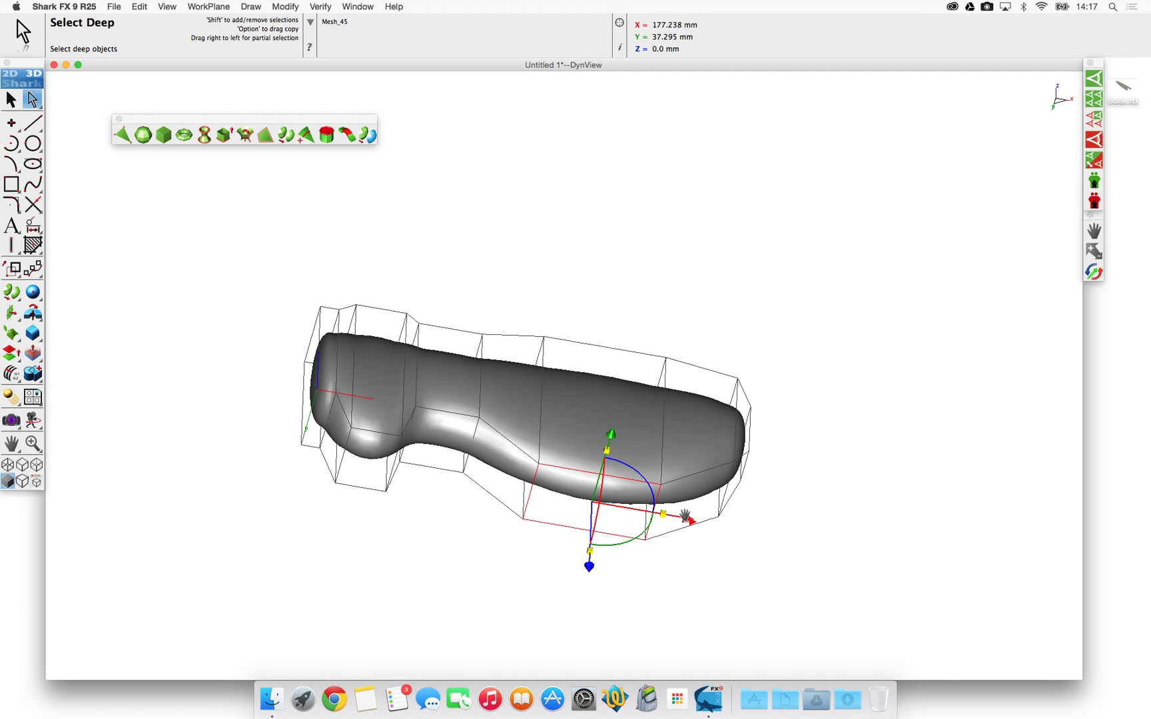
{"action": "left_click_drag", "start_coordinate": [588, 567], "coordinate": [590, 573]}
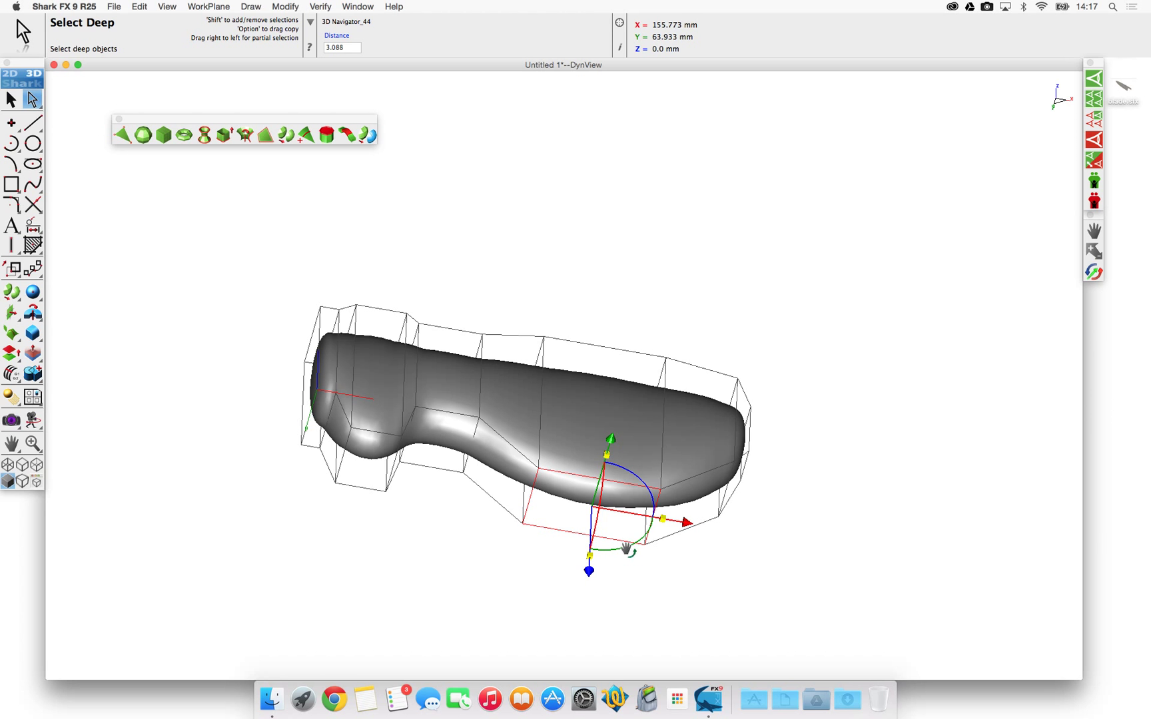
{"action": "mouse_move", "coordinate": [624, 548]}
{"action": "left_mouse_down"}
{"action": "mouse_move", "coordinate": [605, 552]}
{"action": "mouse_move", "coordinate": [614, 550]}
{"action": "left_mouse_up"}
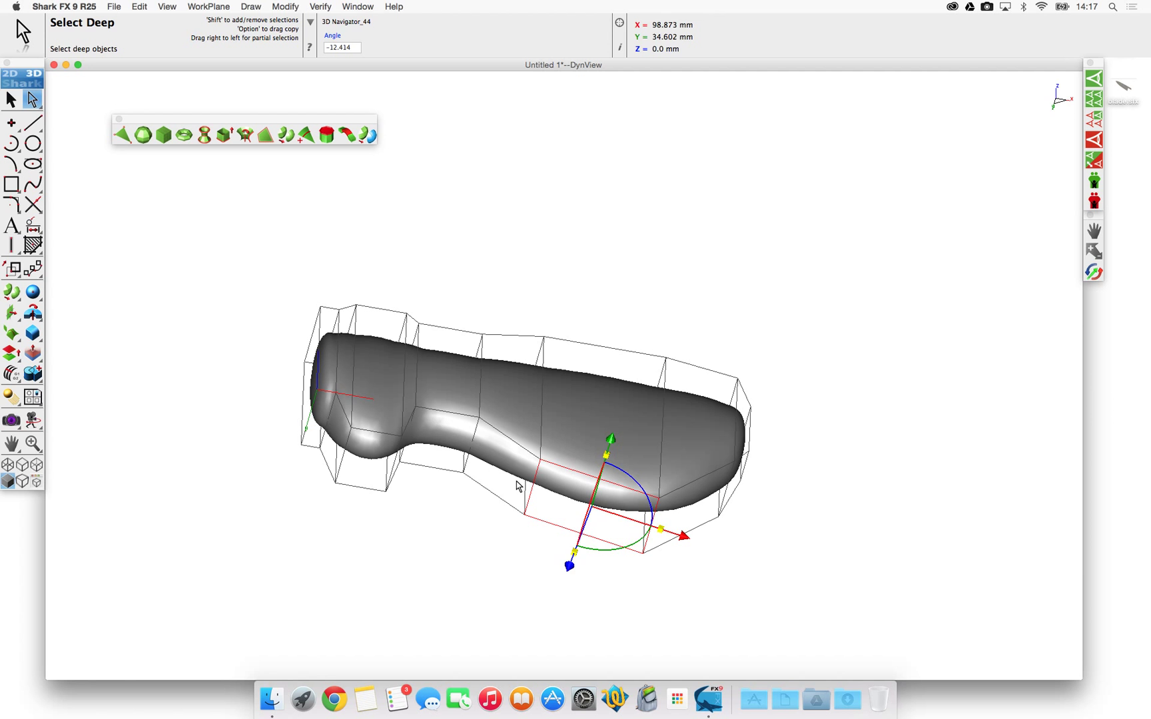
Push the sloping underside facet beside the bulge inward and the neck's underside facet inward by about 3.2 mm.
{"action": "left_click", "coordinate": [498, 461]}
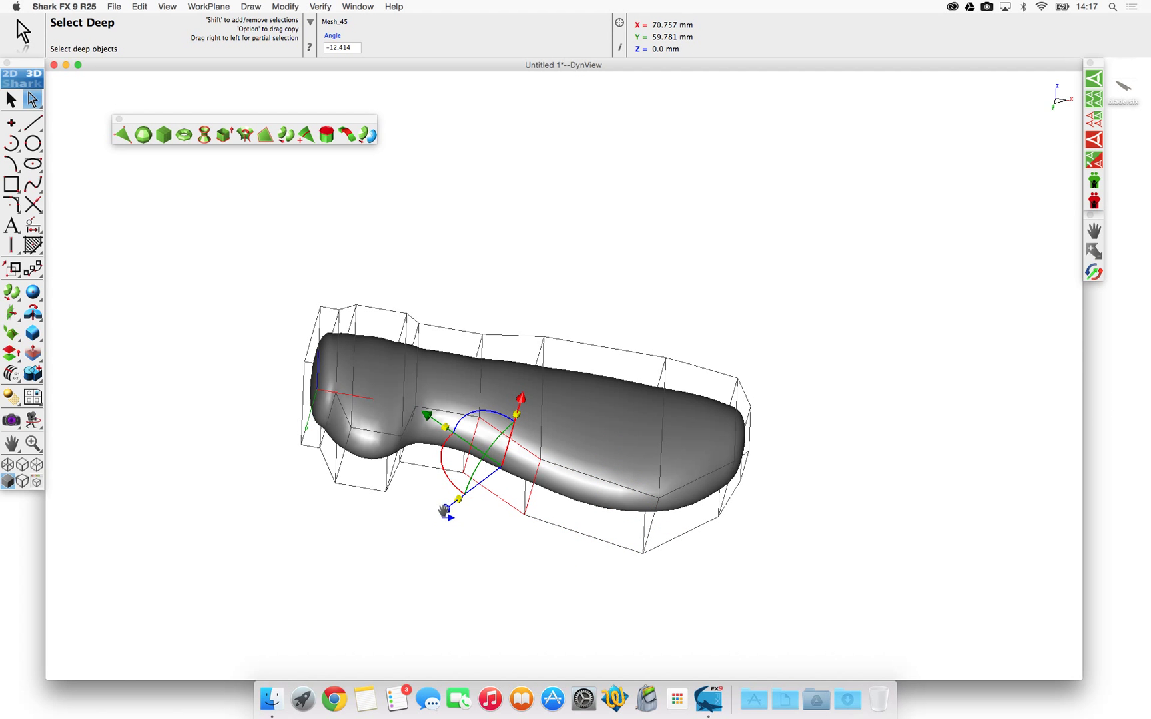
{"action": "left_click_drag", "start_coordinate": [446, 507], "coordinate": [455, 483]}
{"action": "left_click", "coordinate": [435, 442]}
{"action": "key", "text": "super+1"}
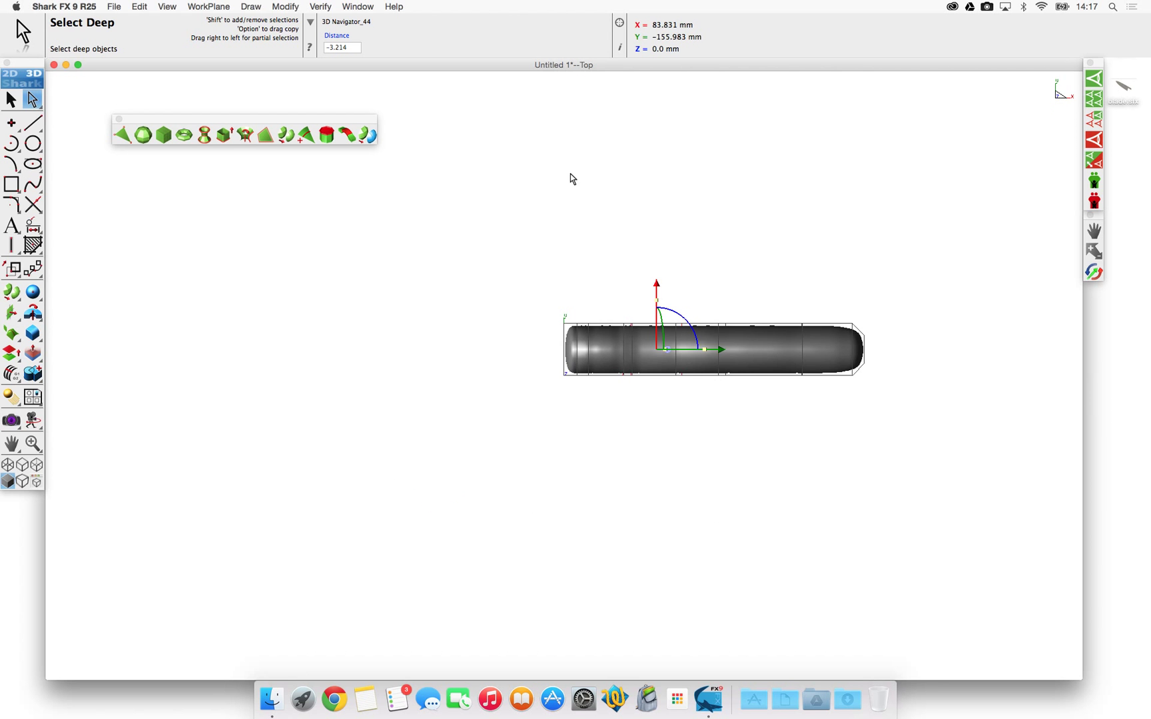
{"action": "key", "text": "super+2"}
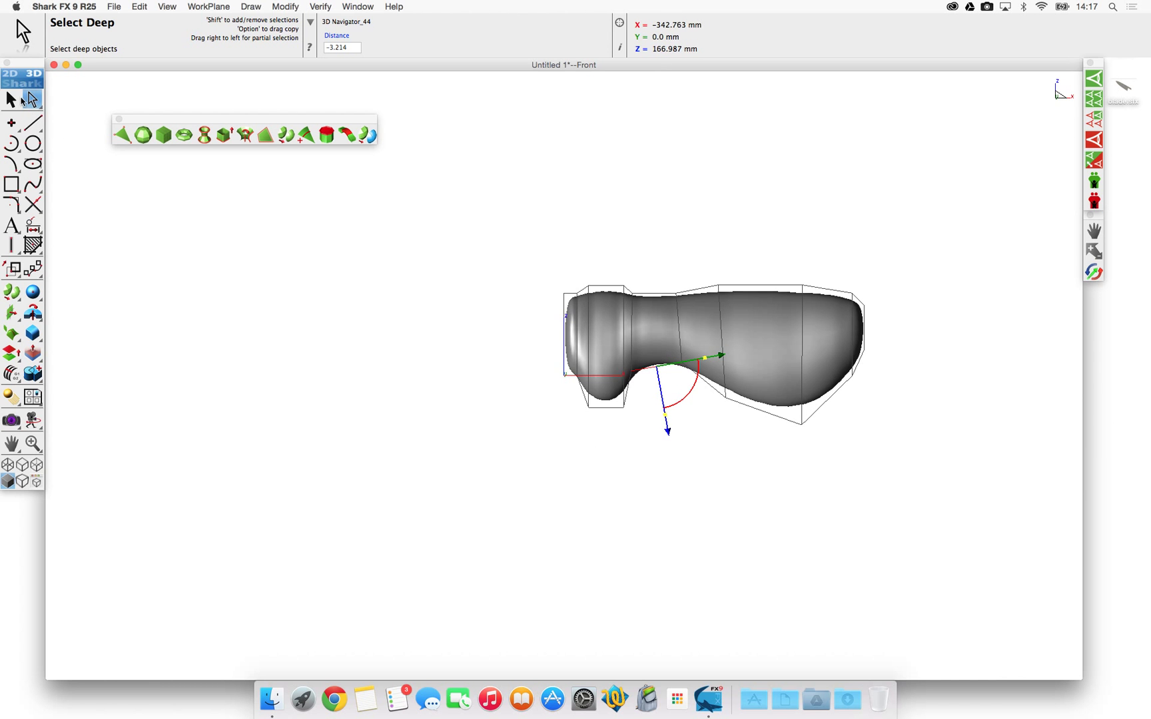
{"action": "left_click", "coordinate": [20, 100]}
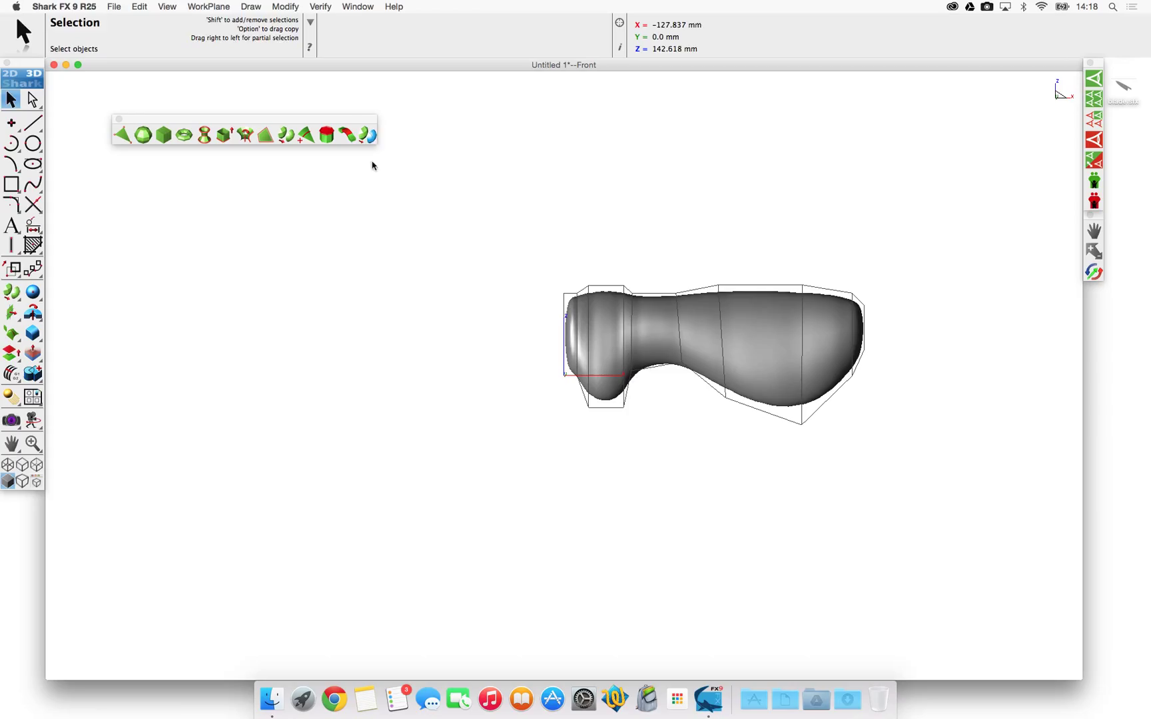
Convert the smoothed mesh to a NURB part with Auto Repair and Make Associative enabled.
{"action": "left_click", "coordinate": [367, 134]}
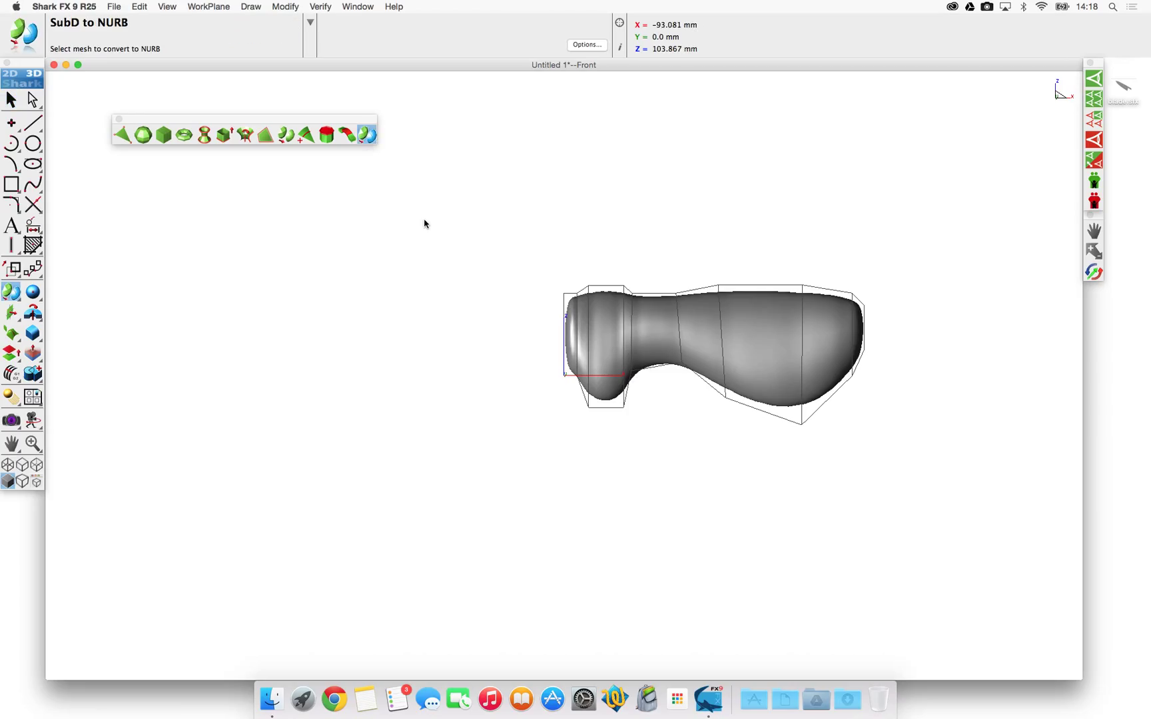
{"action": "left_click", "coordinate": [588, 45]}
{"action": "left_click", "coordinate": [457, 365]}
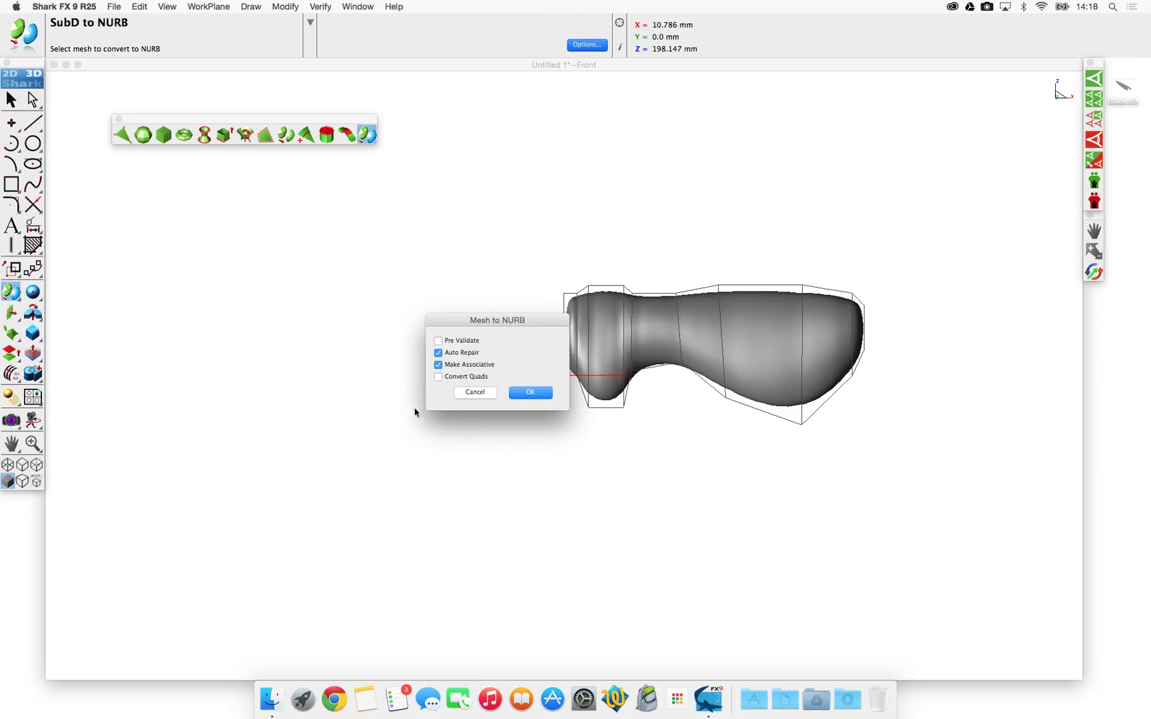
{"action": "left_click", "coordinate": [537, 393]}
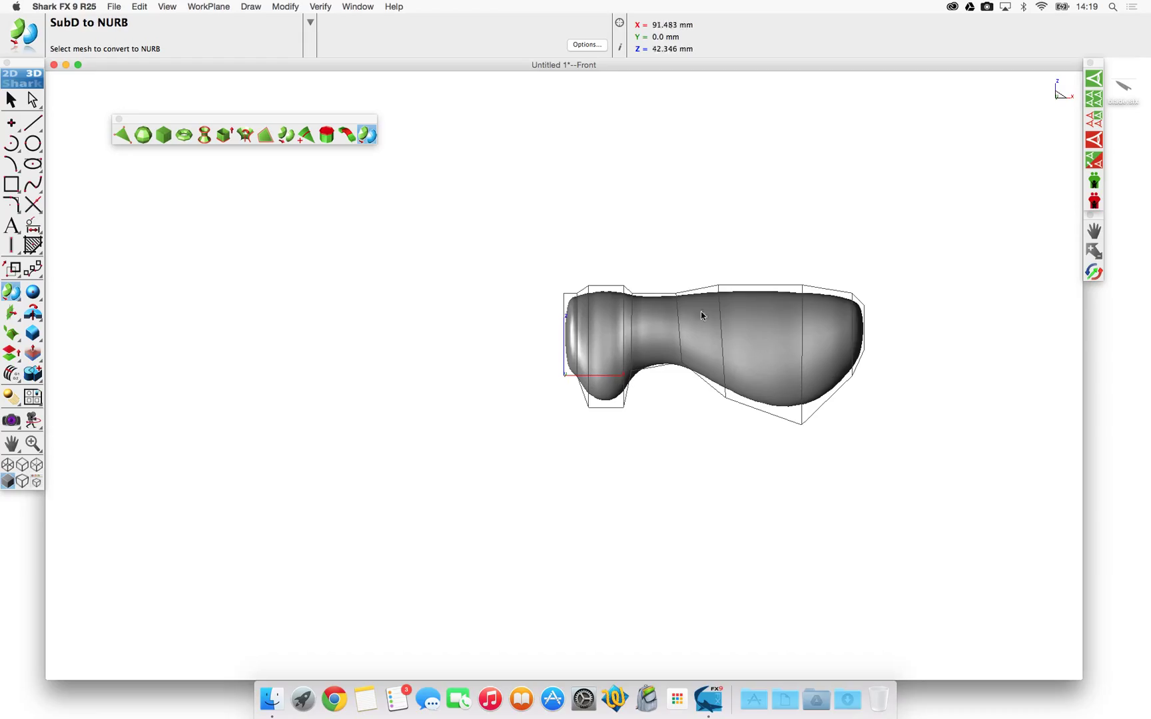
{"action": "left_click", "coordinate": [749, 332]}
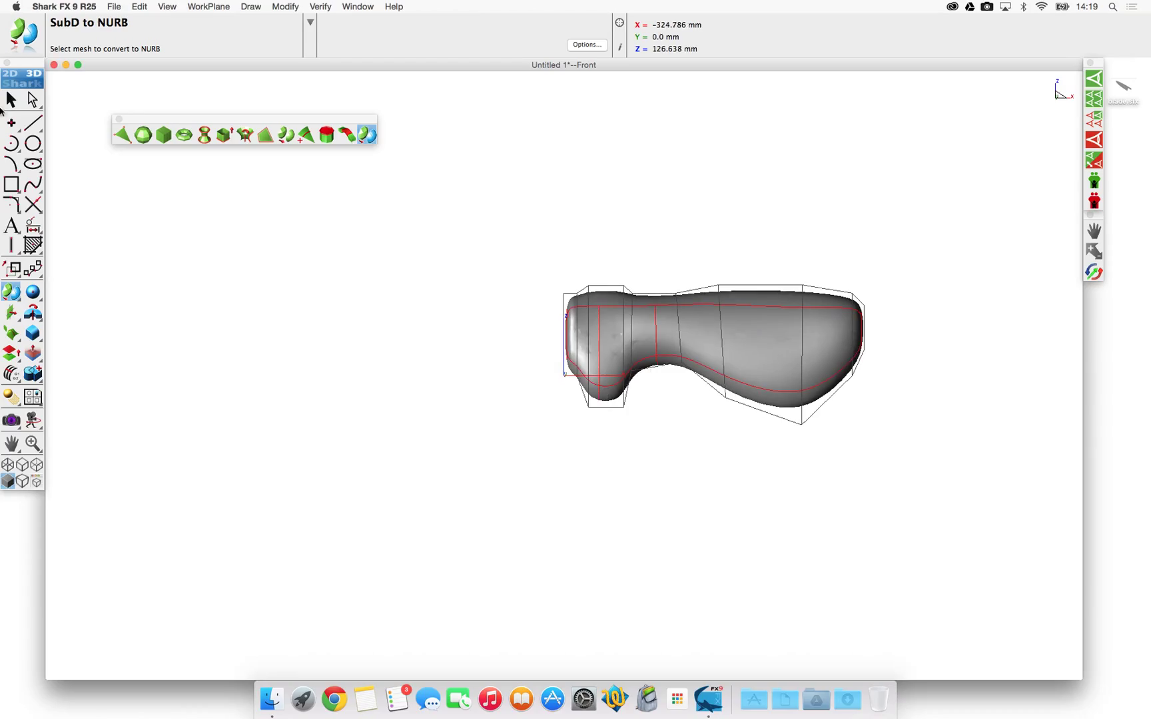
Move the converted NURB part about -269.7 mm along the X axis, clear of the source mesh.
{"action": "left_click", "coordinate": [11, 99]}
{"action": "left_click", "coordinate": [720, 342]}
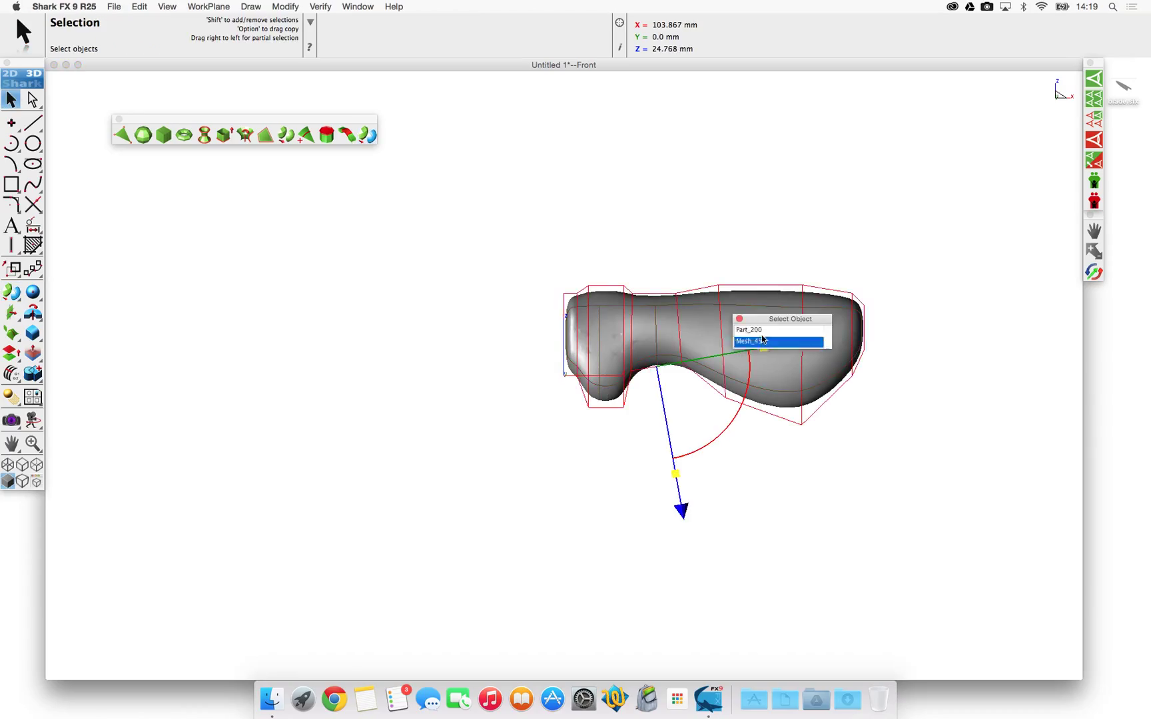
{"action": "left_click", "coordinate": [753, 331]}
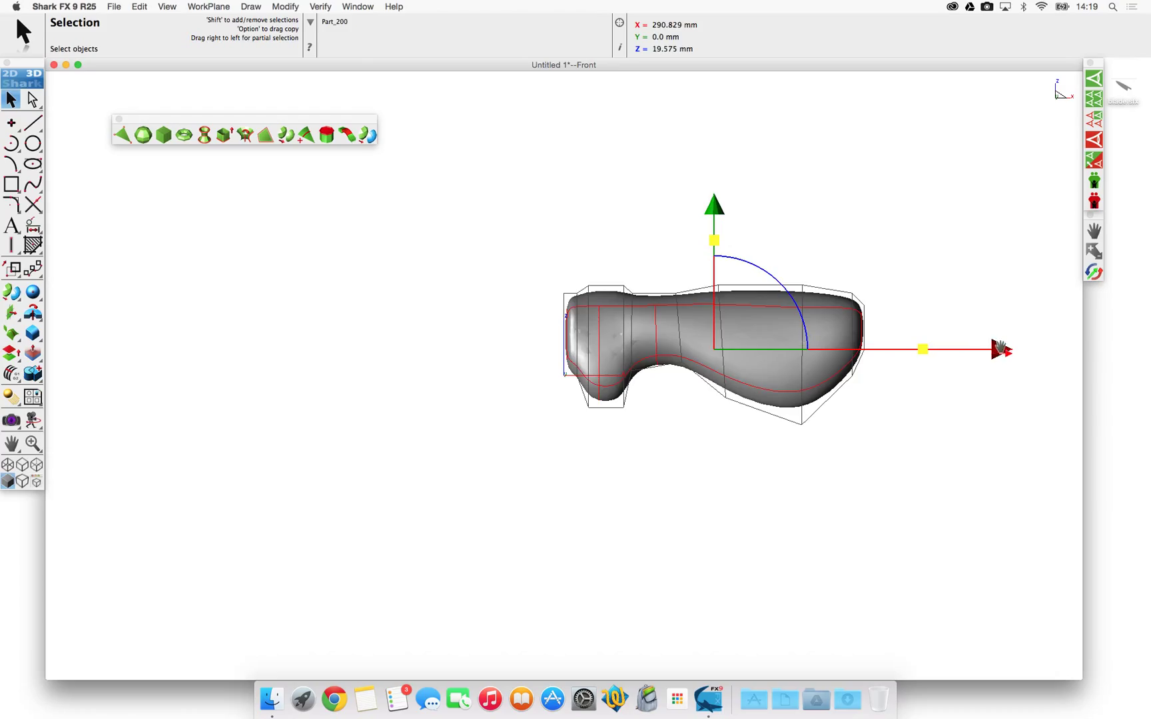
{"action": "left_click_drag", "start_coordinate": [999, 349], "coordinate": [599, 385]}
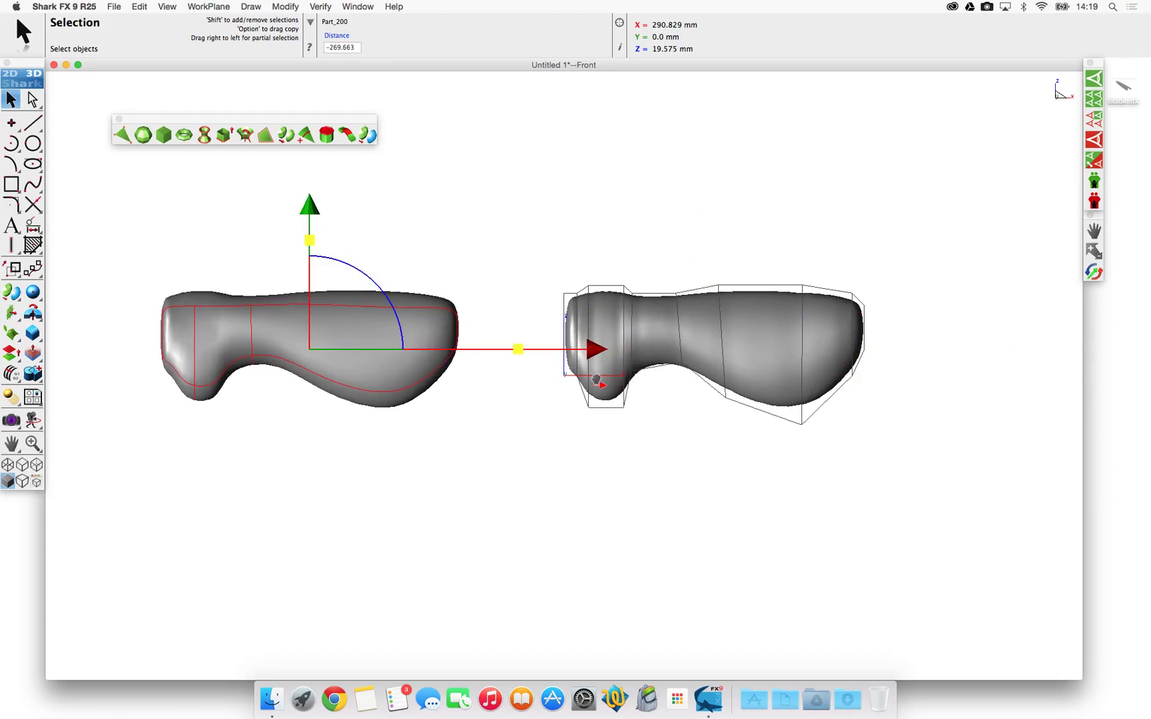
{"action": "left_click", "coordinate": [469, 490]}
Color the moved NURB part Punch! Blue and clear the selection.
{"action": "left_click", "coordinate": [334, 357]}
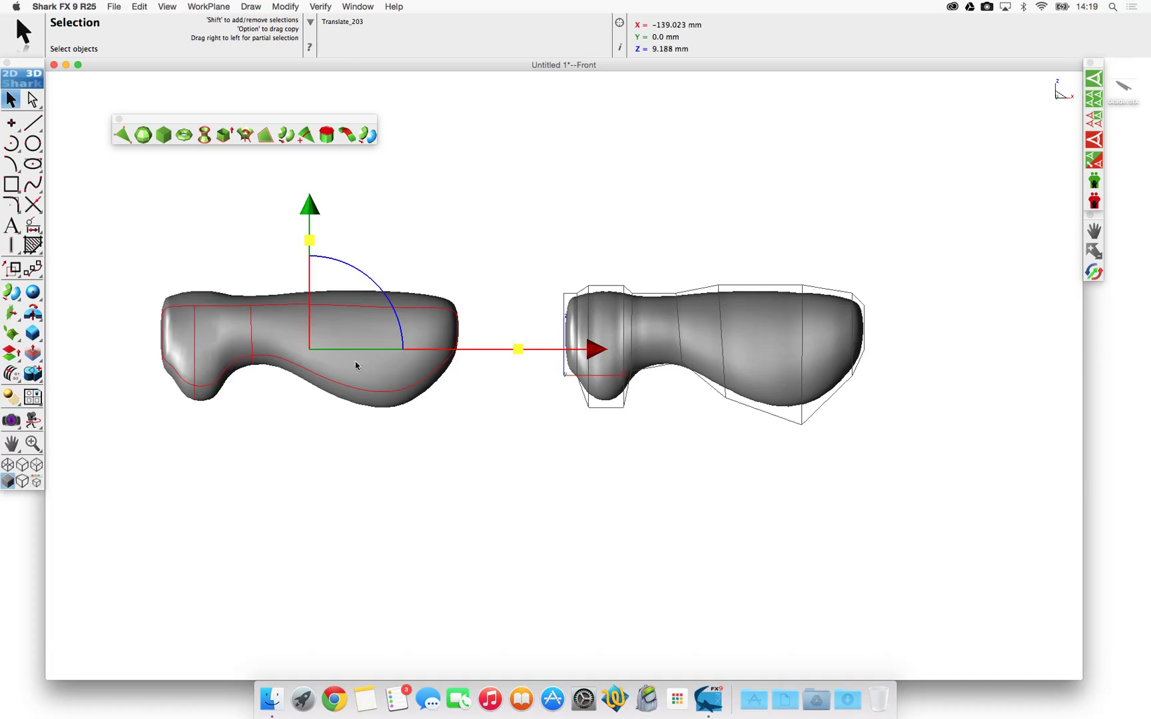
{"action": "right_click", "coordinate": [364, 364]}
{"action": "mouse_move", "coordinate": [451, 417]}
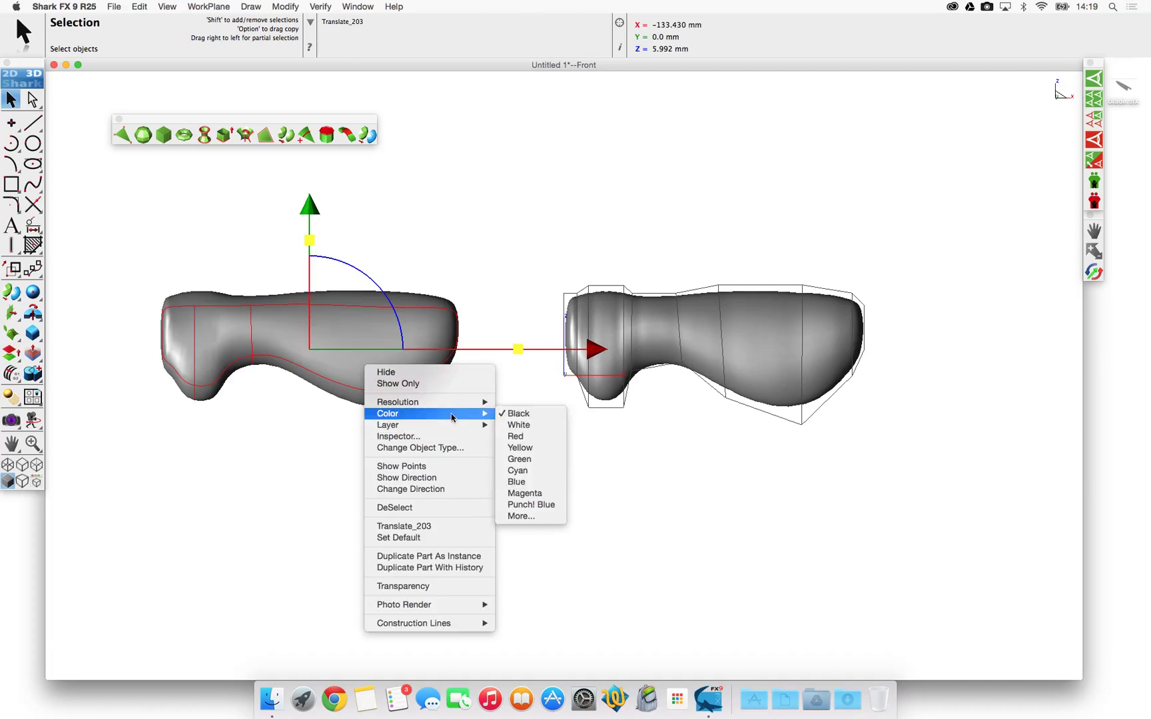
{"action": "left_click", "coordinate": [550, 505]}
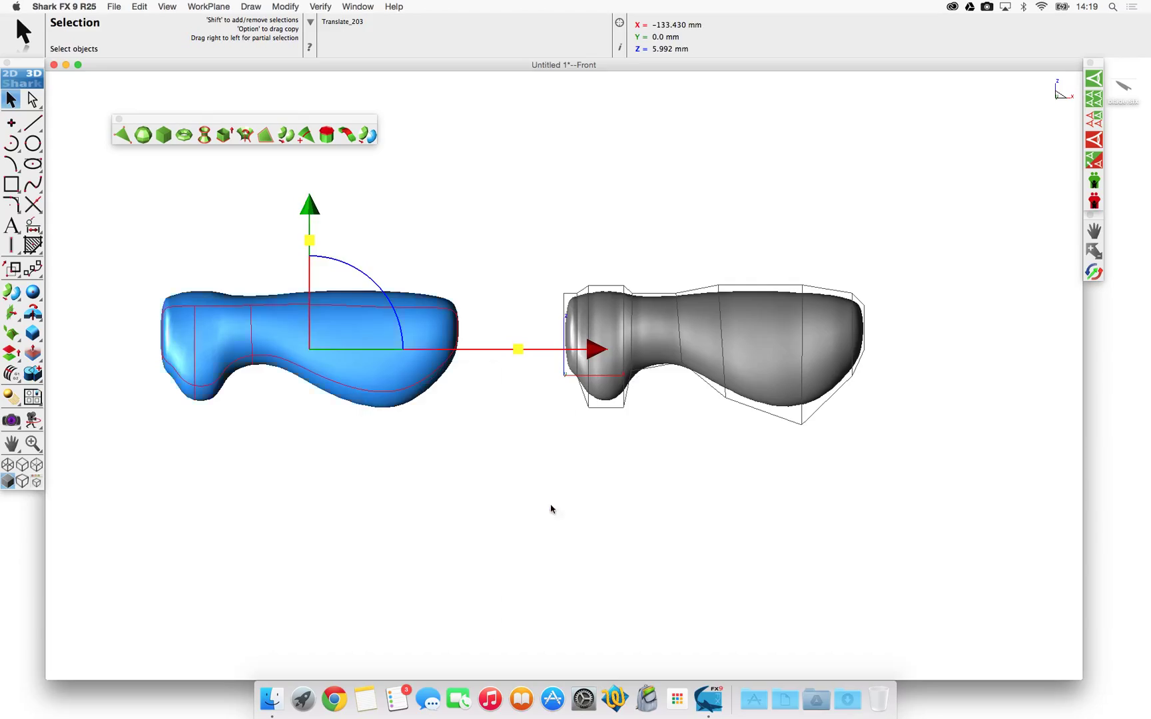
{"action": "left_click", "coordinate": [466, 482]}
Widen the bulge of the source mesh by scaling its top facet by about 1.511.
{"action": "left_click", "coordinate": [782, 345]}
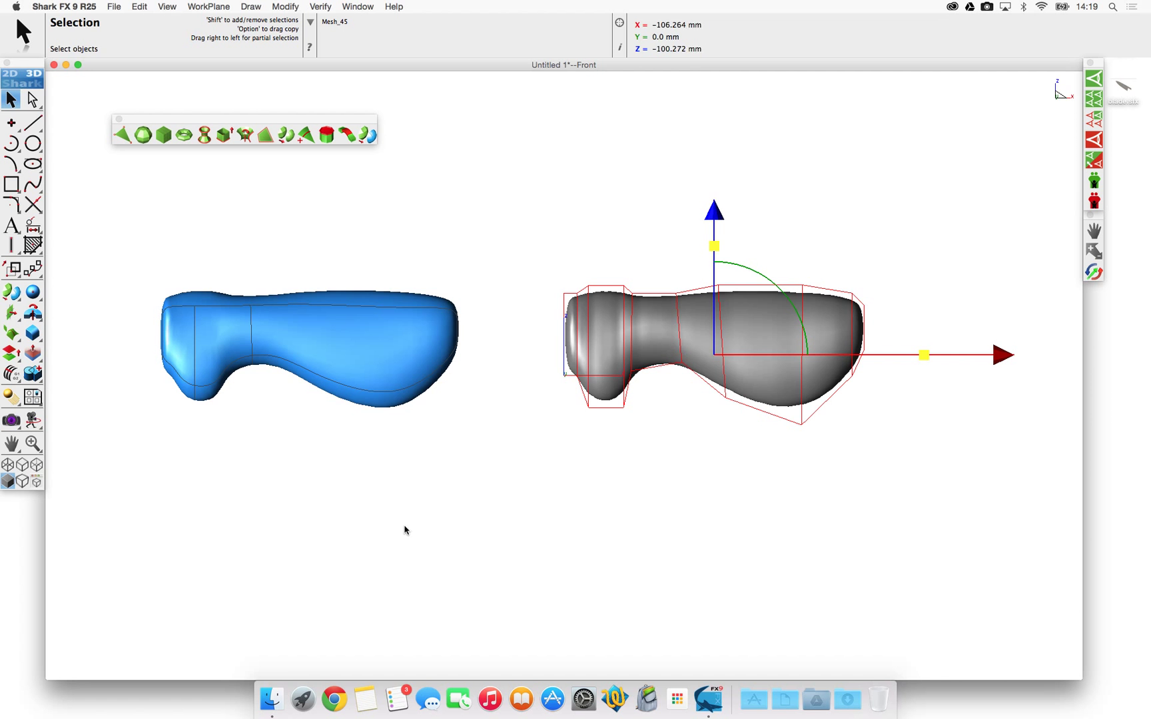
{"action": "middle_click_drag", "start_coordinate": [809, 347], "coordinate": [726, 400]}
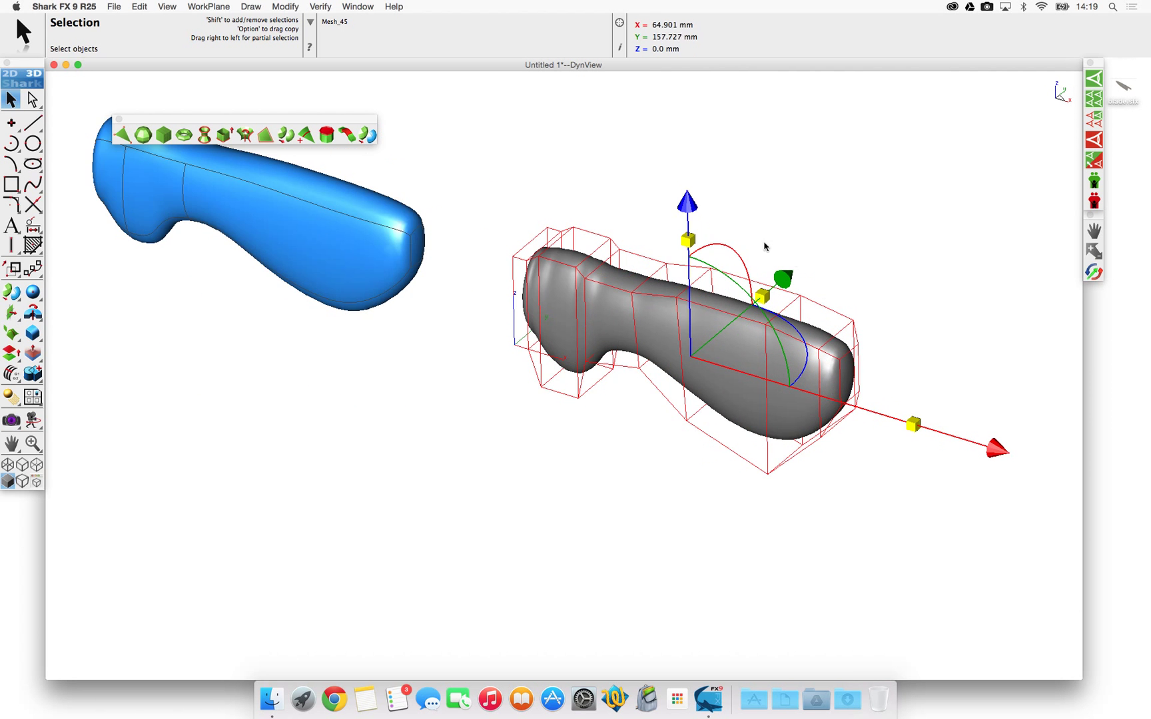
{"action": "left_click", "coordinate": [747, 245]}
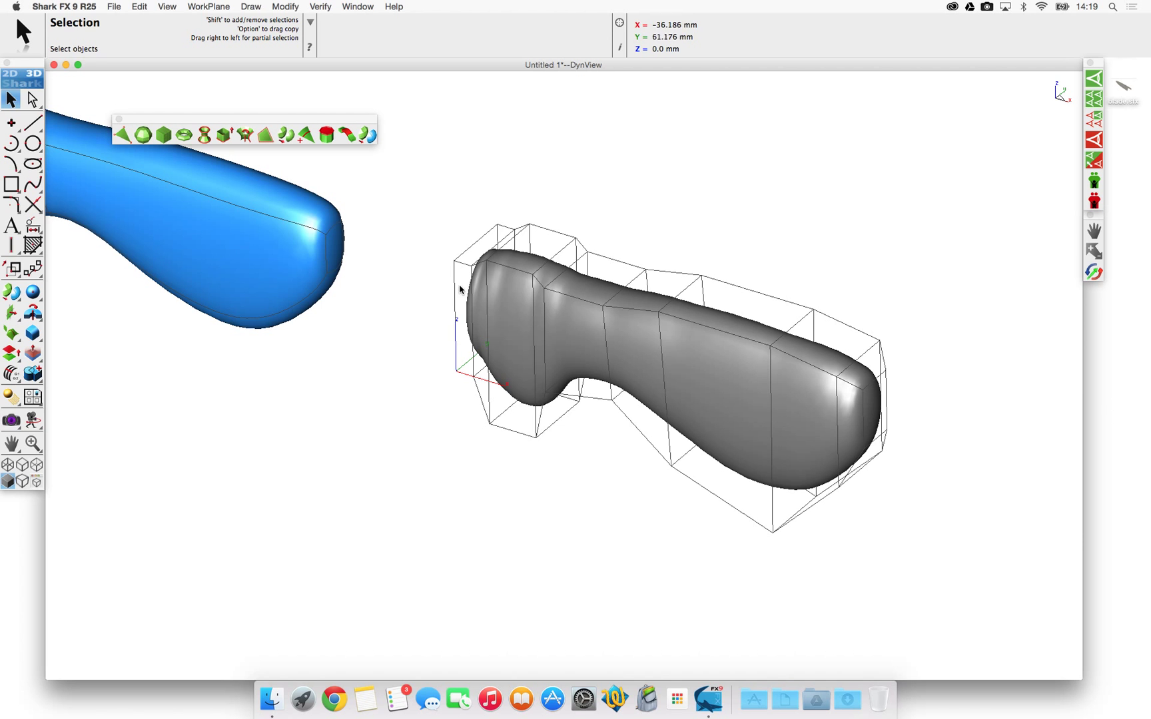
{"action": "left_click", "coordinate": [724, 323]}
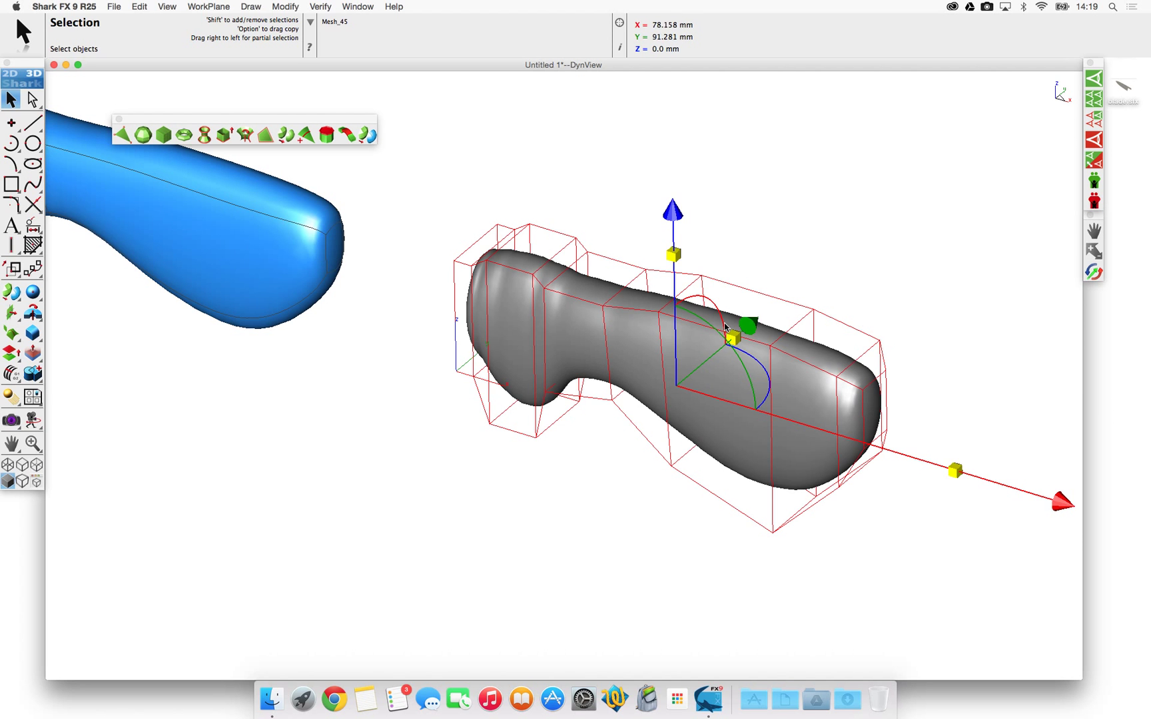
{"action": "left_click", "coordinate": [33, 100]}
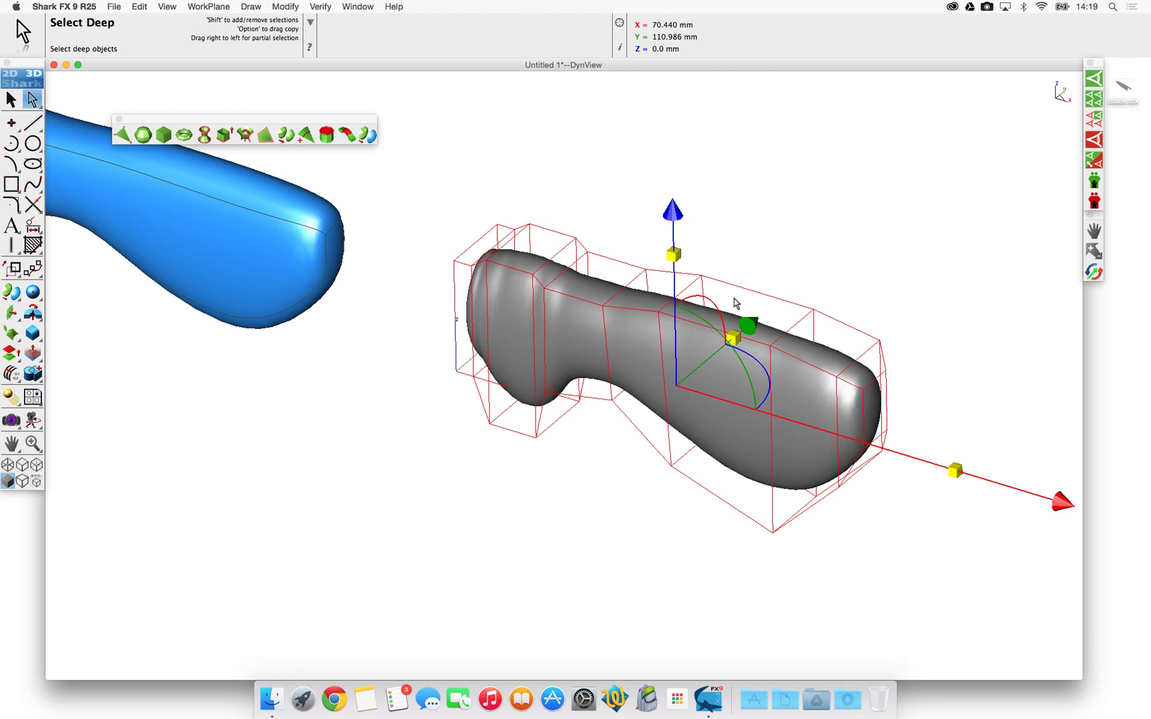
{"action": "left_click", "coordinate": [771, 251]}
{"action": "left_click", "coordinate": [744, 321]}
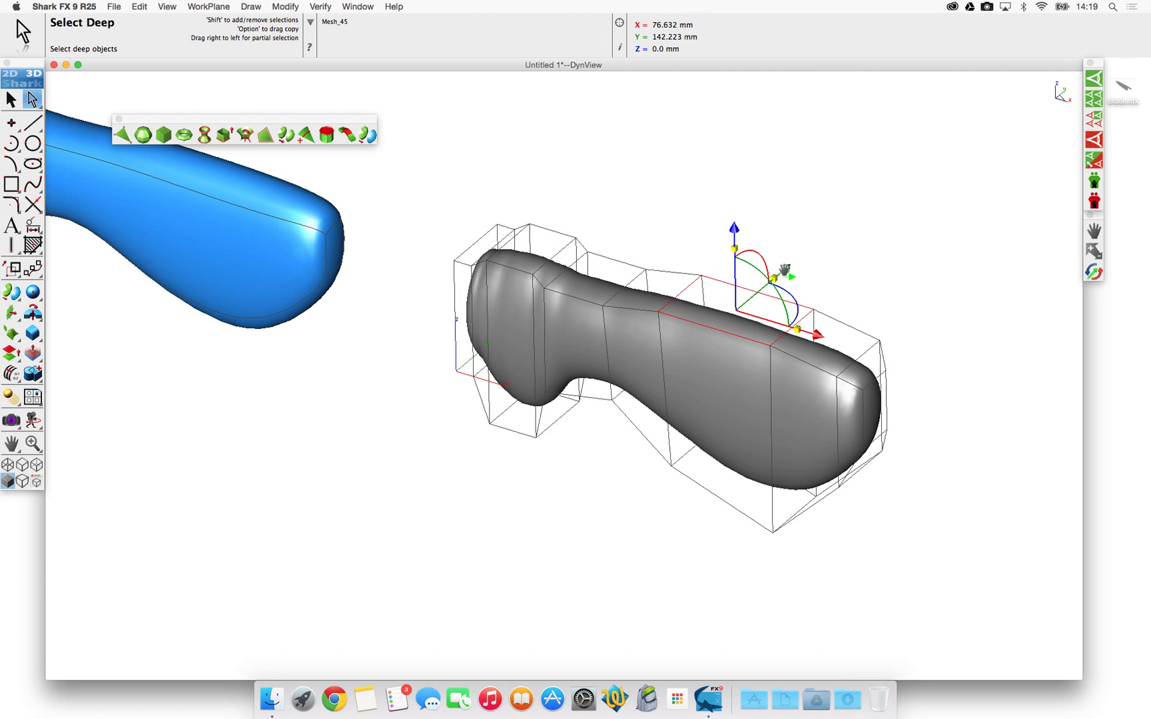
{"action": "left_click_drag", "start_coordinate": [785, 269], "coordinate": [792, 260]}
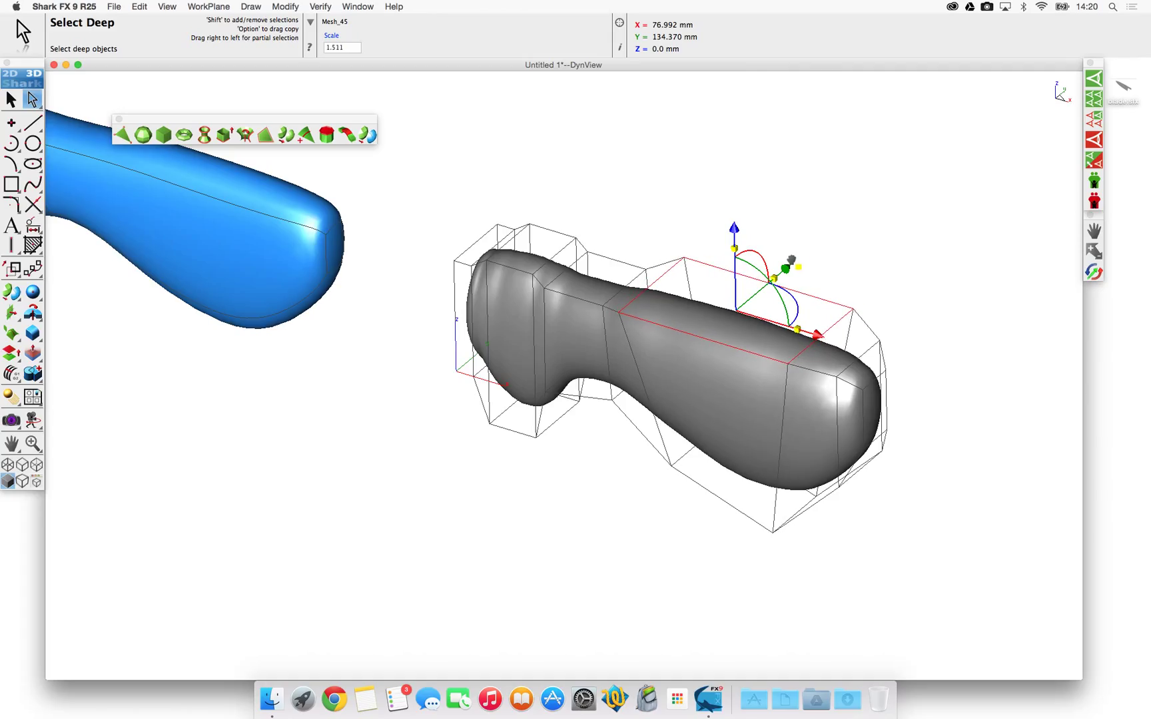
{"action": "left_click_drag", "start_coordinate": [791, 260], "coordinate": [791, 261]}
Narrow the neck of the source mesh by scaling its top facet to about 0.826.
{"action": "key", "text": "super+1"}
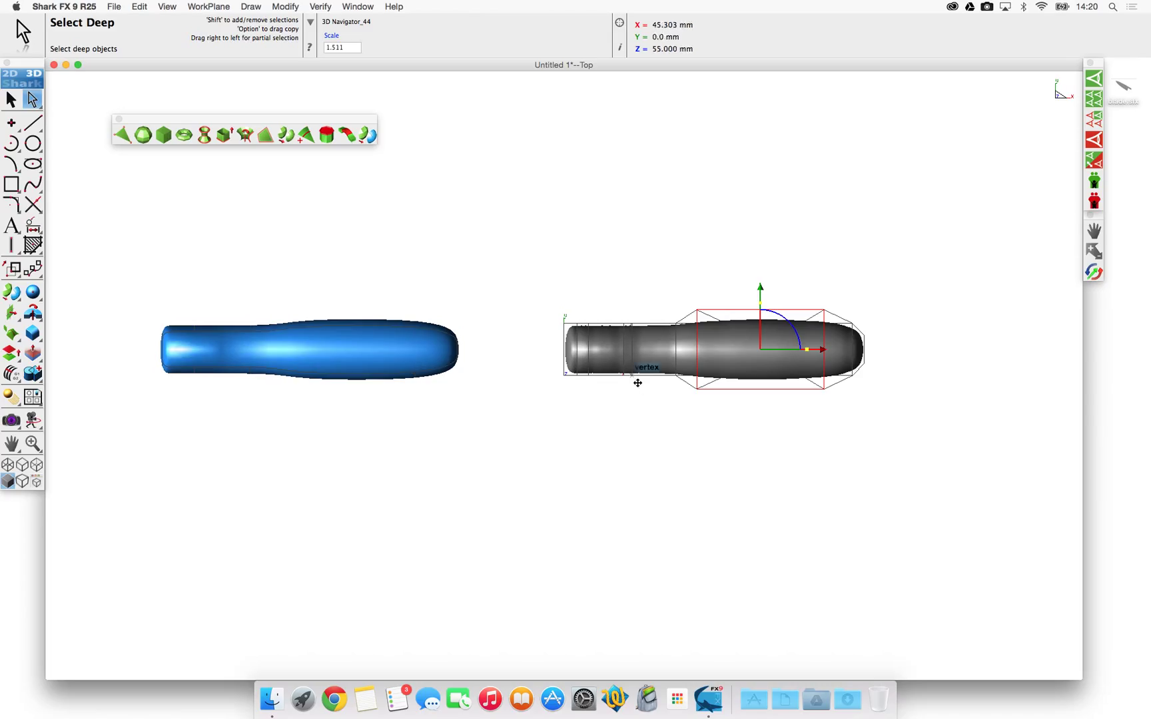
{"action": "left_click", "coordinate": [649, 354]}
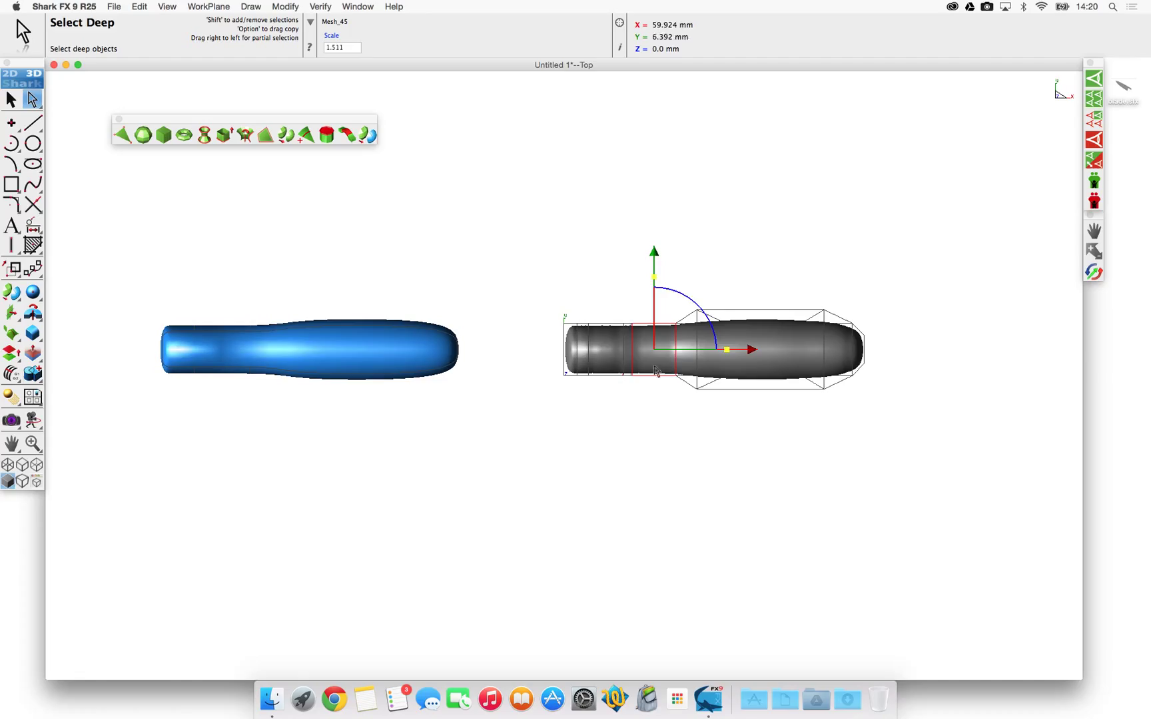
{"action": "left_click_drag", "start_coordinate": [655, 279], "coordinate": [653, 291]}
Push the neck's underside facet on the source mesh inward by about 3.7 mm.
{"action": "middle_click_drag", "start_coordinate": [642, 445], "coordinate": [634, 230]}
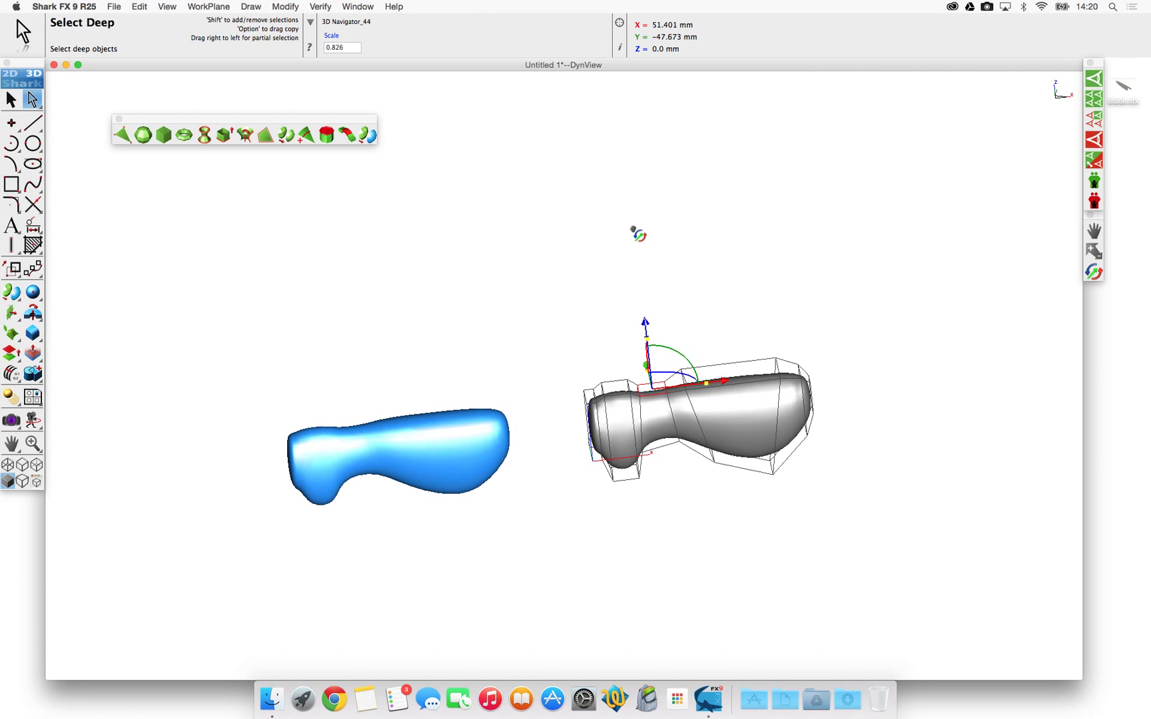
{"action": "left_click_drag", "start_coordinate": [638, 234], "coordinate": [568, 363]}
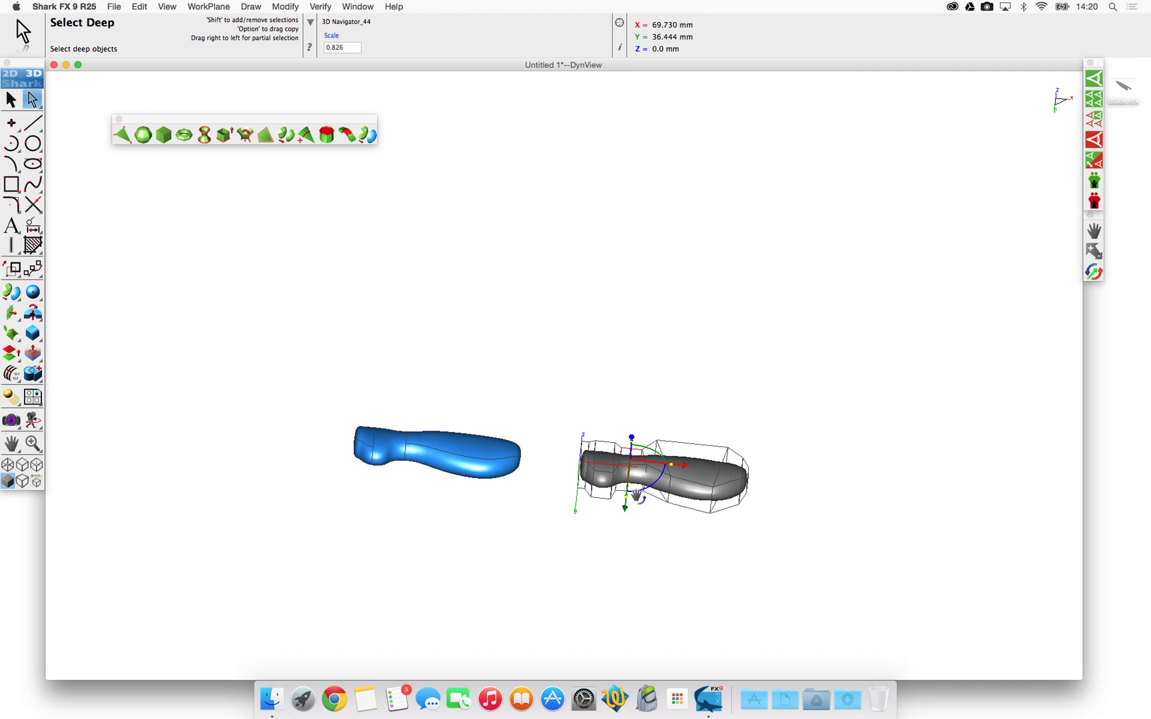
{"action": "scroll", "coordinate": [636, 496], "scroll_direction": "up", "scroll_amount": 5}
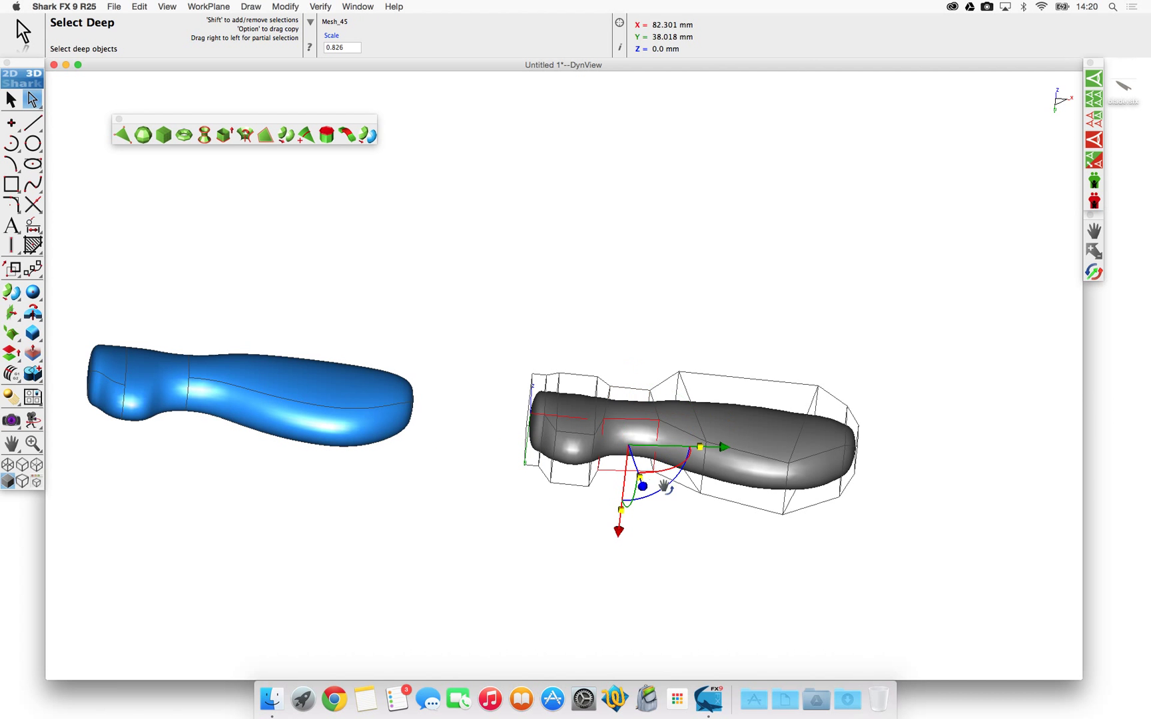
{"action": "left_click_drag", "start_coordinate": [643, 487], "coordinate": [644, 493]}
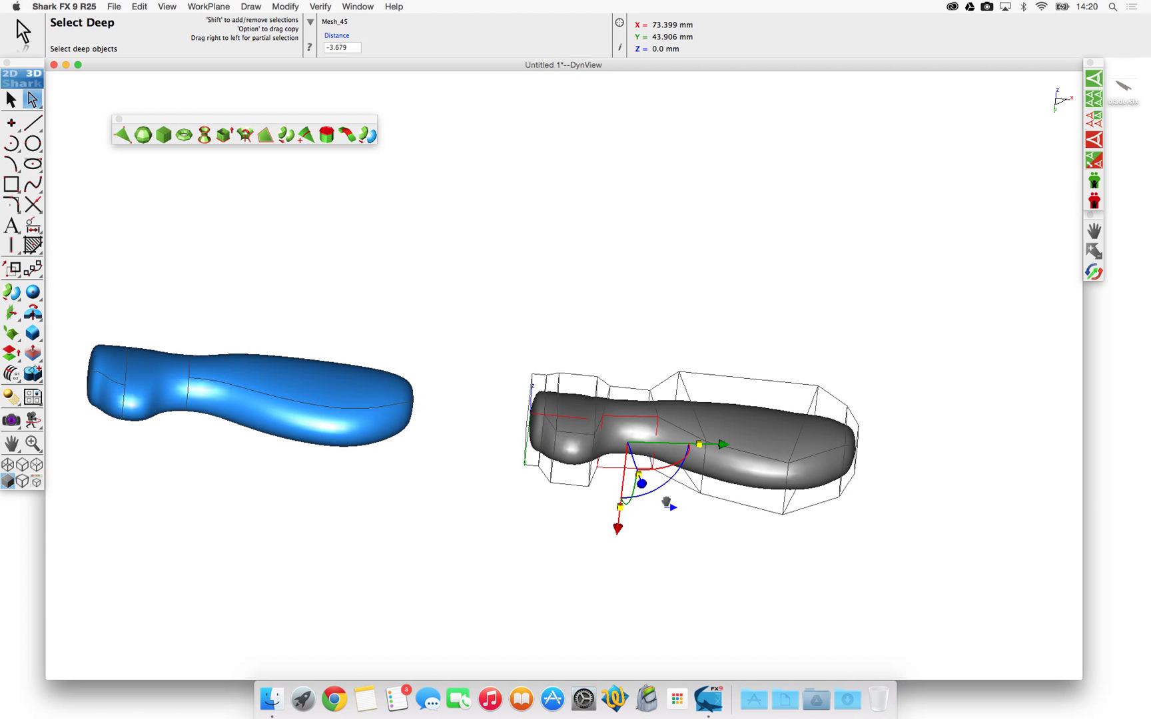
Examine the blue NURB handle beside its source mesh from several angles and up close.
{"action": "key", "text": "super+t"}
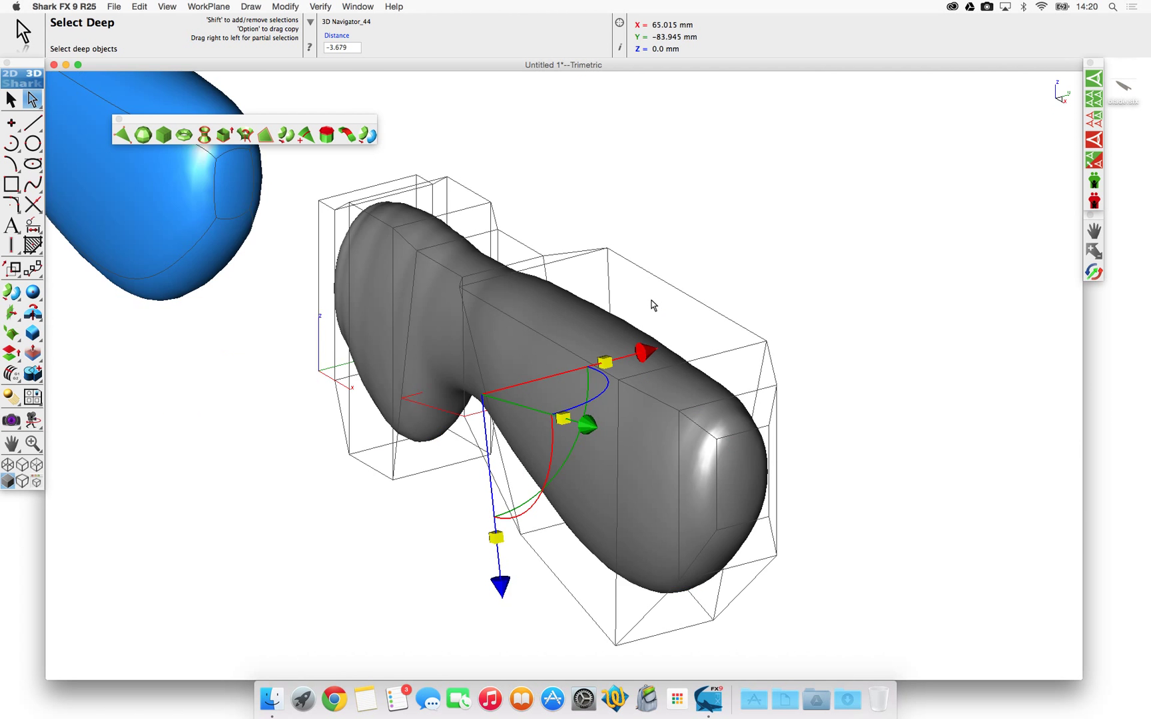
{"action": "scroll", "coordinate": [847, 345], "scroll_direction": "down", "scroll_amount": 3}
{"action": "middle_click_drag", "start_coordinate": [524, 441], "coordinate": [707, 429]}
{"action": "scroll", "coordinate": [708, 430], "scroll_direction": "down", "scroll_amount": 5}
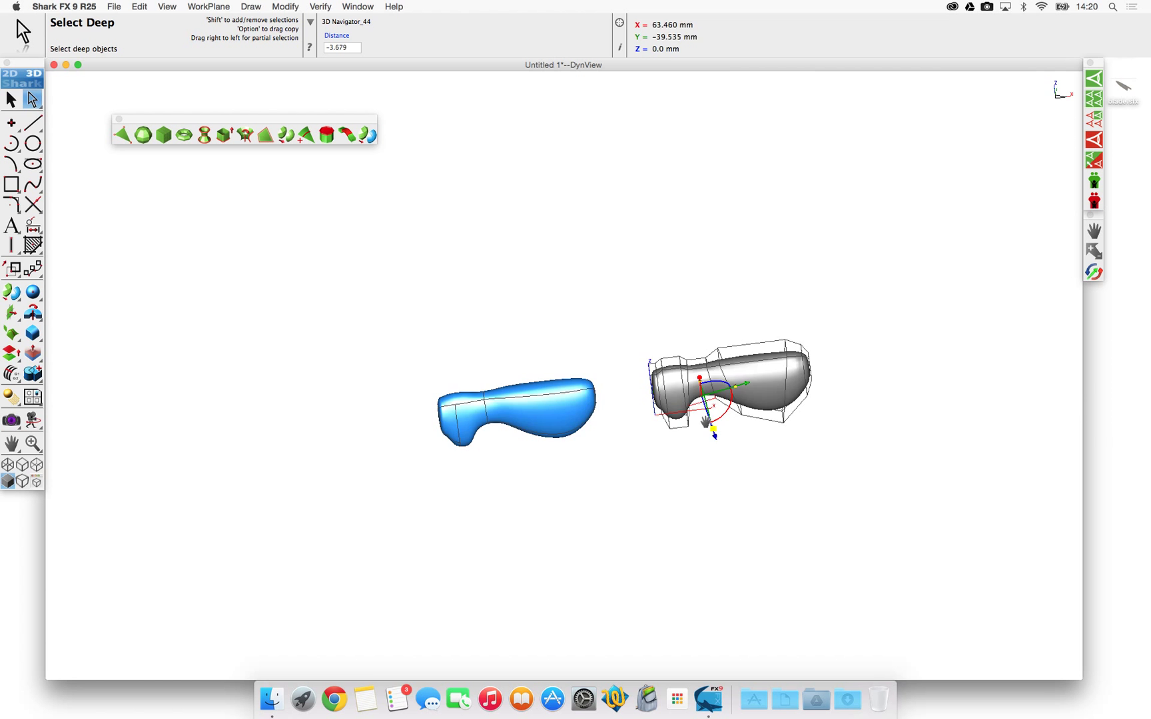
{"action": "scroll", "coordinate": [444, 449], "scroll_direction": "up", "scroll_amount": 4}
{"action": "mouse_move", "coordinate": [563, 405]}
{"action": "middle_mouse_down"}
{"action": "mouse_move", "coordinate": [593, 428]}
{"action": "mouse_move", "coordinate": [583, 409]}
{"action": "mouse_move", "coordinate": [534, 424]}
{"action": "mouse_move", "coordinate": [583, 408]}
{"action": "middle_mouse_up"}
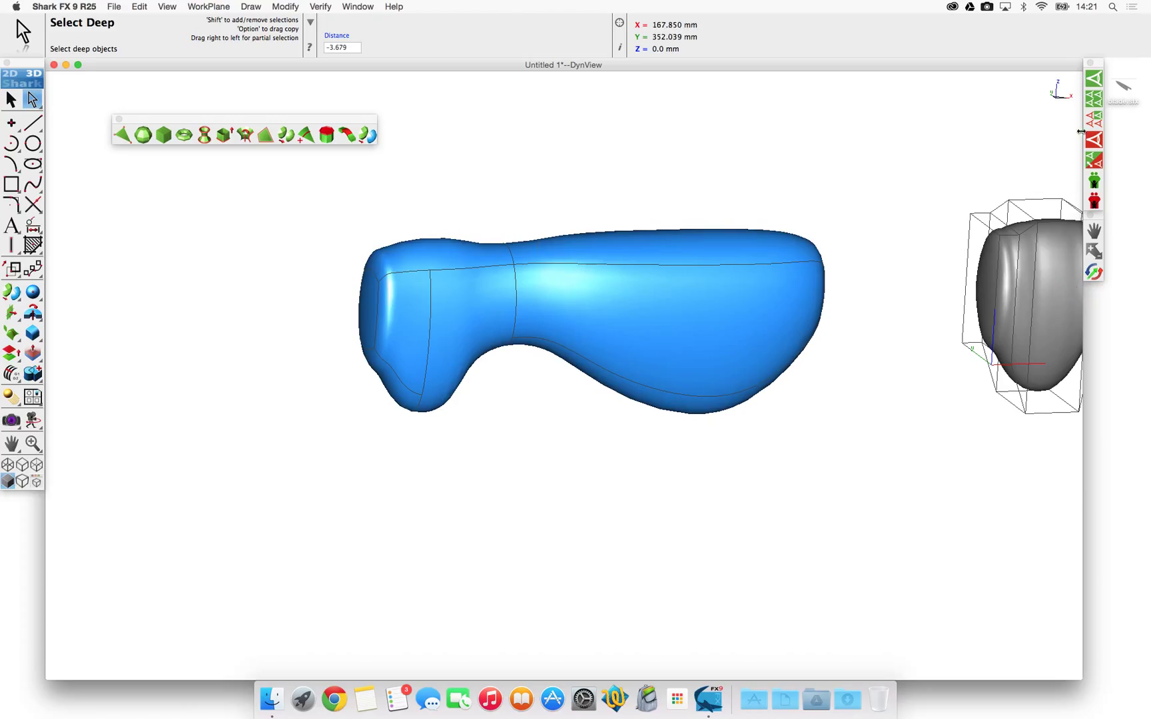
Import the blade.sfx file into the drawing and select the whole blade.
{"action": "left_click_drag", "start_coordinate": [1126, 93], "coordinate": [276, 340]}
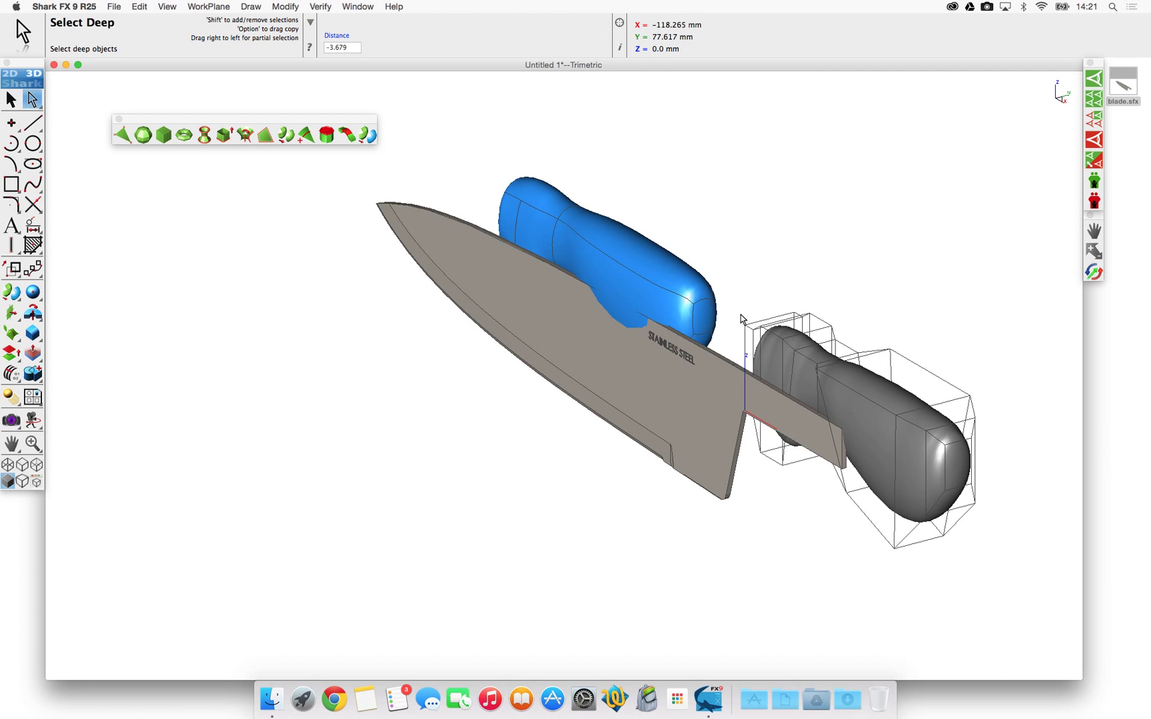
{"action": "left_click", "coordinate": [674, 390]}
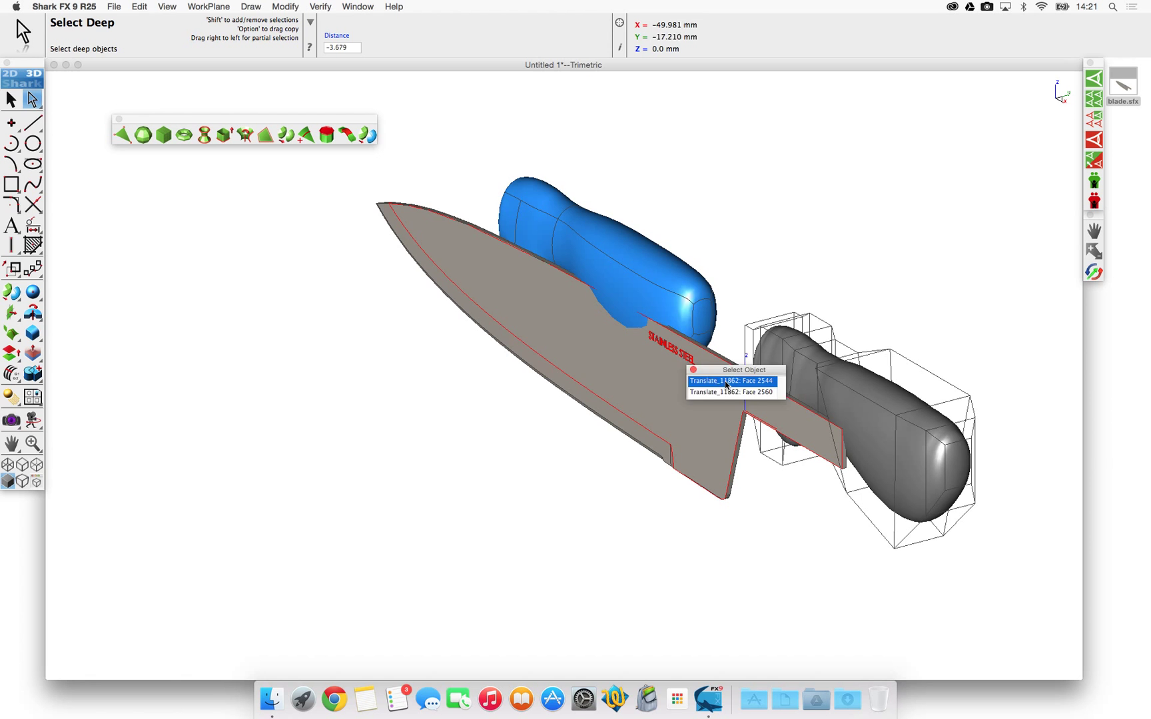
{"action": "left_click", "coordinate": [699, 381]}
{"action": "left_click", "coordinate": [11, 99]}
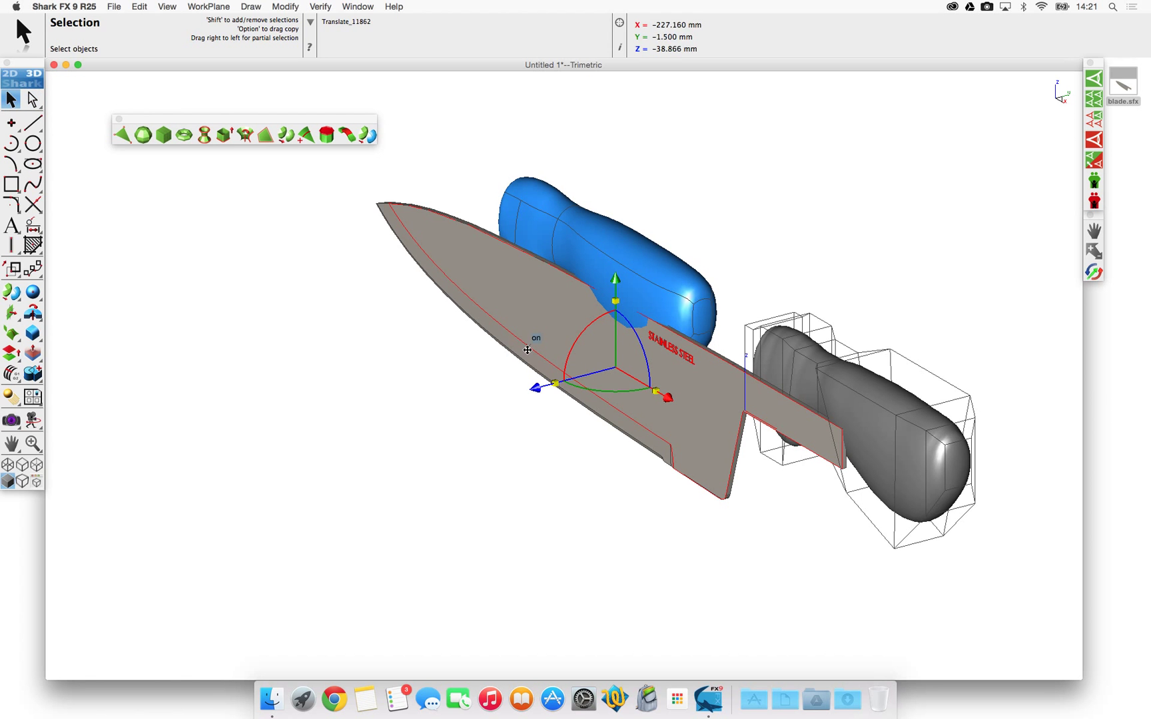
{"action": "left_click", "coordinate": [472, 391]}
{"action": "left_click", "coordinate": [509, 339]}
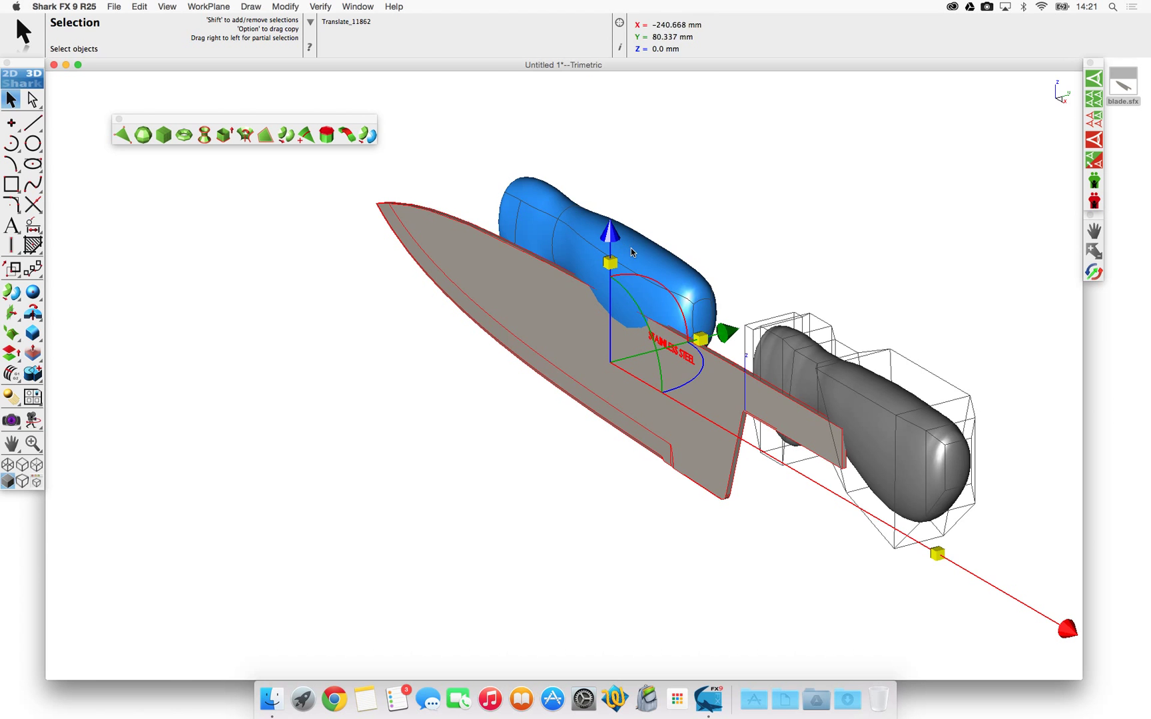
Center the blade on the blue handle's thickness and shift it about 202.9 mm in negative X.
{"action": "key", "text": "super+1"}
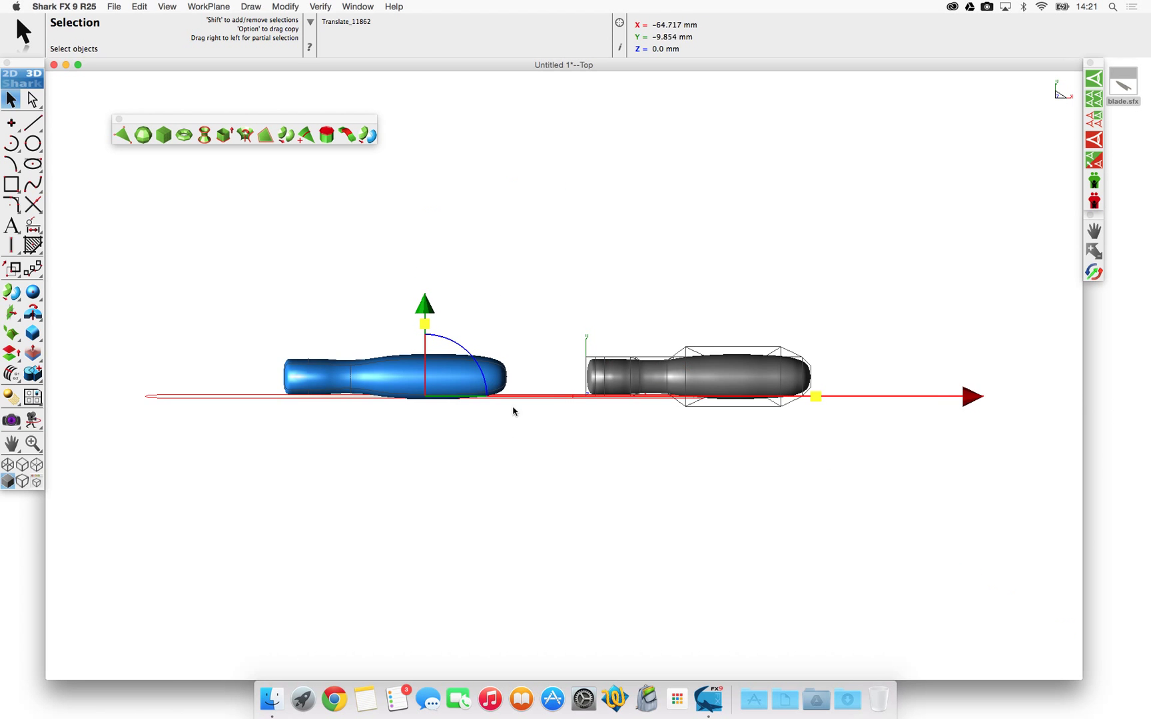
{"action": "left_click_drag", "start_coordinate": [437, 306], "coordinate": [428, 291]}
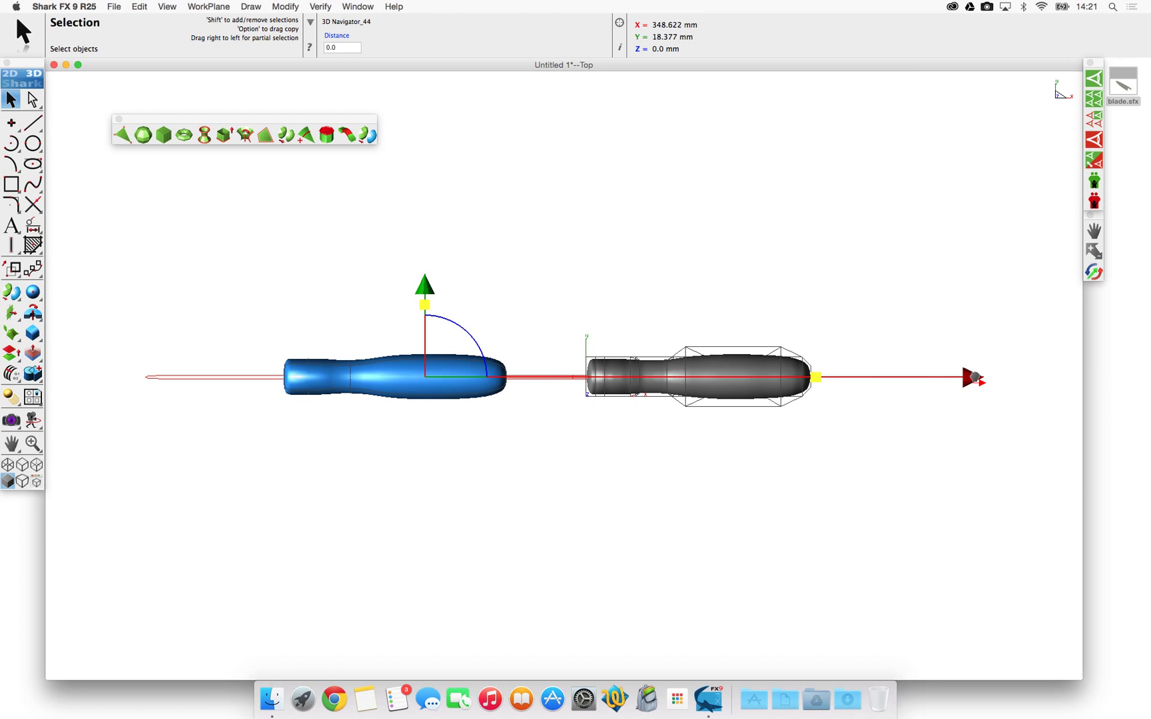
{"action": "left_click_drag", "start_coordinate": [971, 379], "coordinate": [751, 377]}
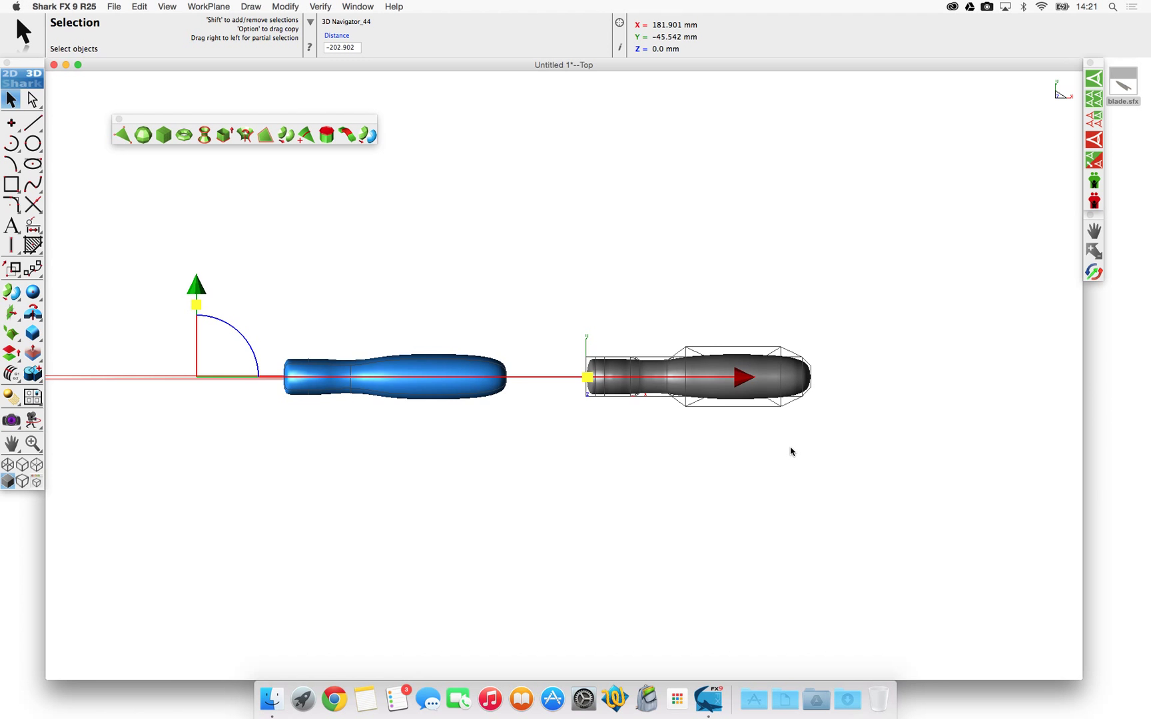
Align the blade's tang with the blue handle by moving it about -75.3 mm in X, 18.5 mm up and 5 mm back in X.
{"action": "key", "text": "super+5"}
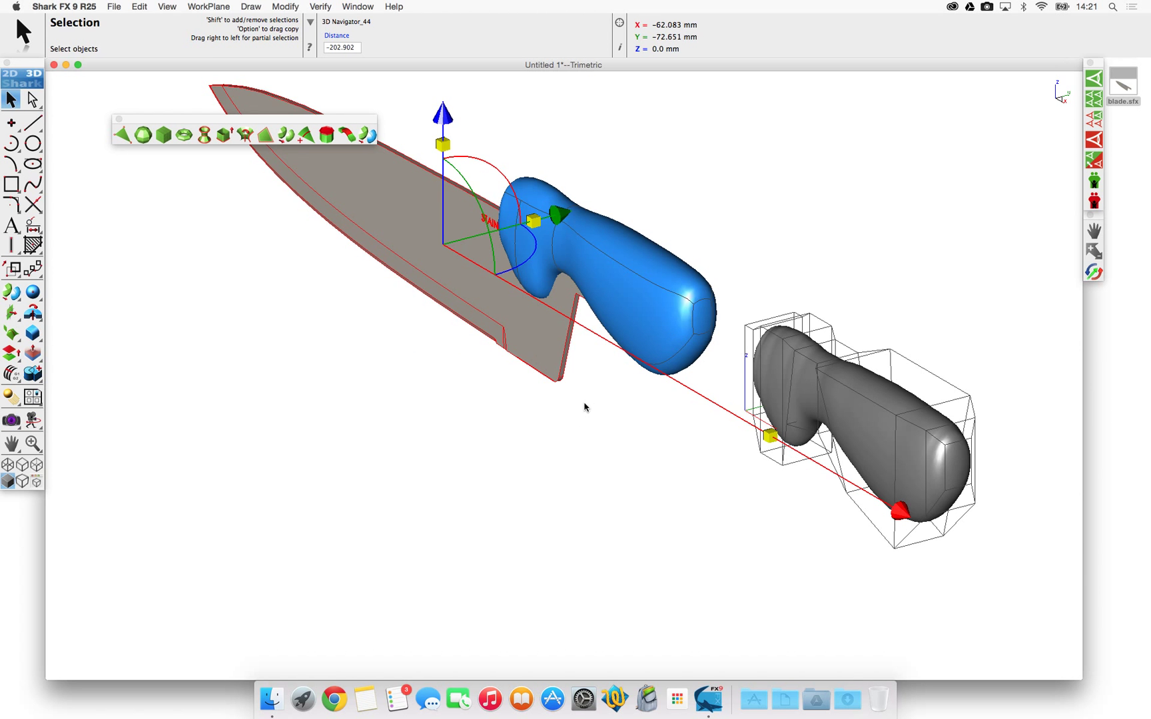
{"action": "key", "text": "super+2"}
{"action": "scroll", "coordinate": [797, 452], "scroll_direction": "down", "scroll_amount": 3}
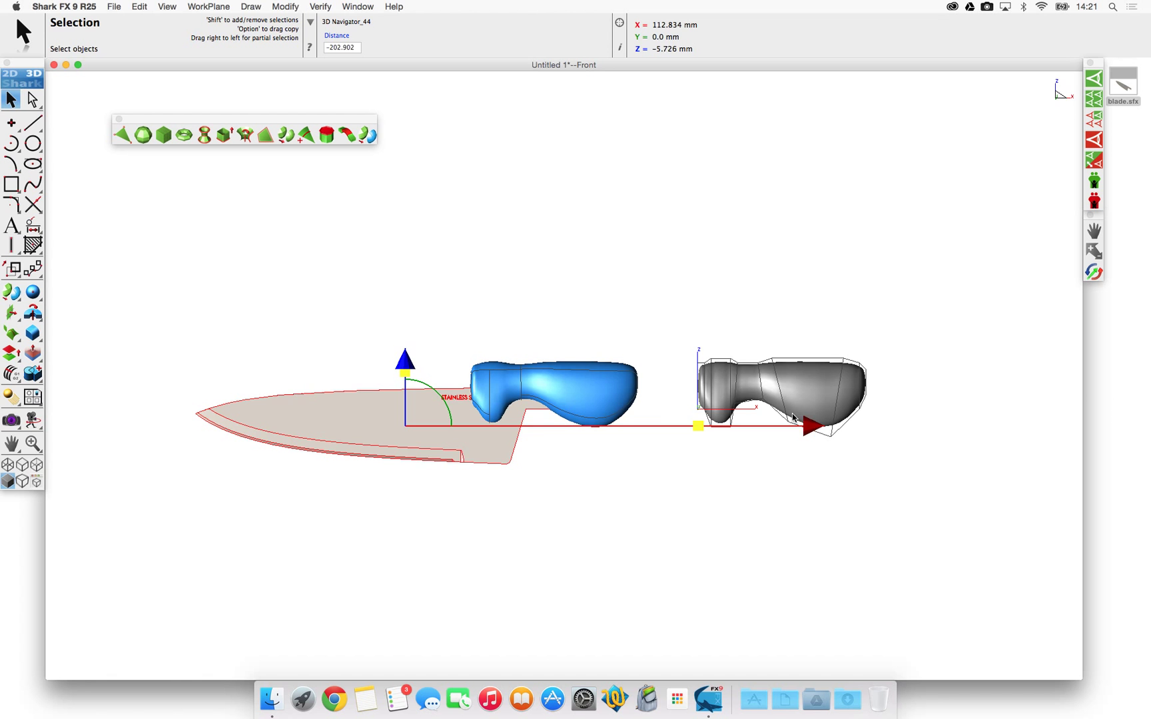
{"action": "left_click_drag", "start_coordinate": [793, 418], "coordinate": [729, 420]}
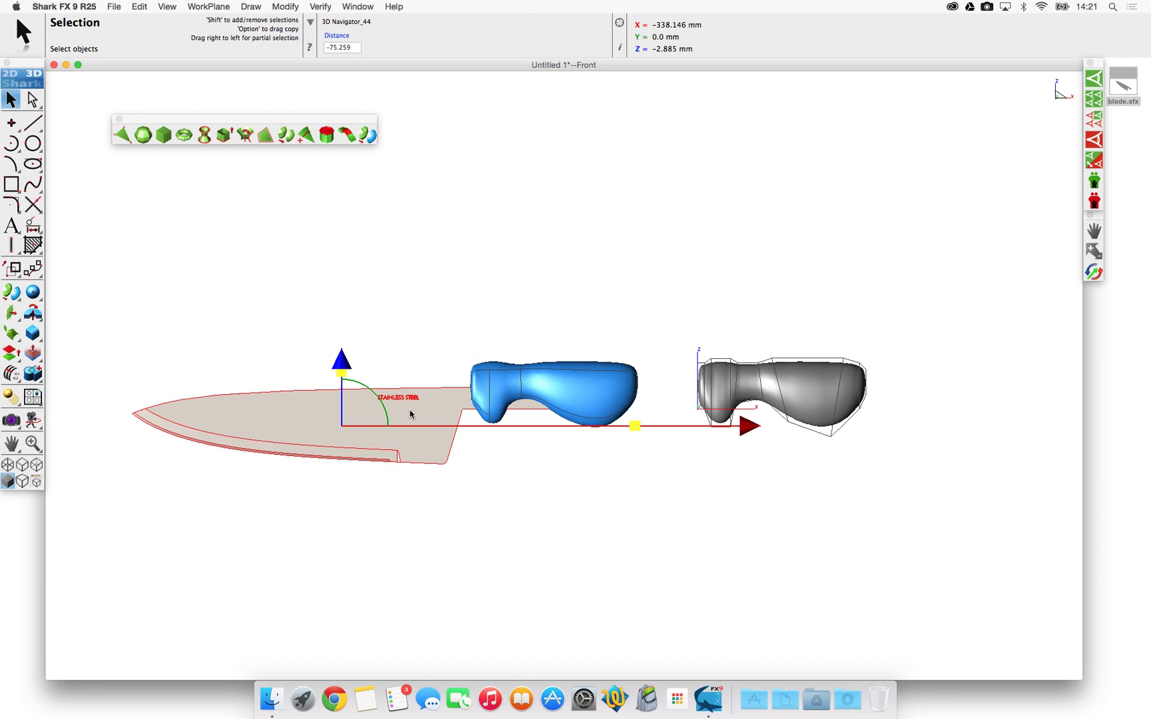
{"action": "left_click_drag", "start_coordinate": [341, 363], "coordinate": [342, 348]}
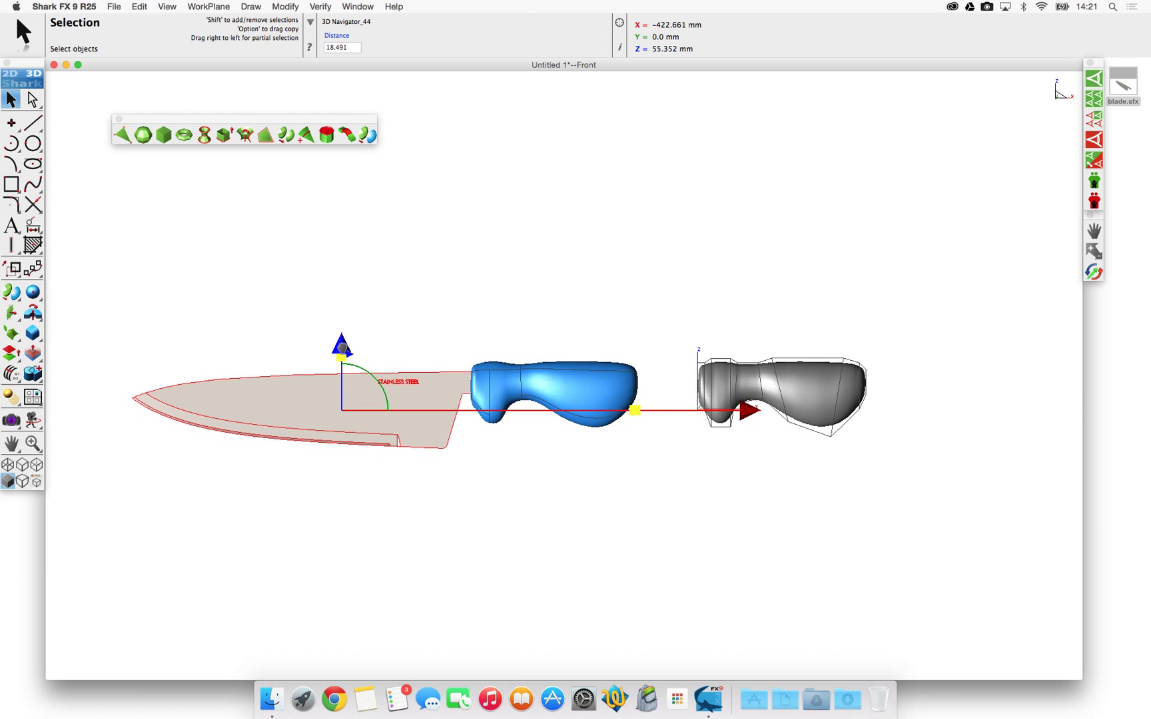
{"action": "left_click_drag", "start_coordinate": [750, 410], "coordinate": [756, 410]}
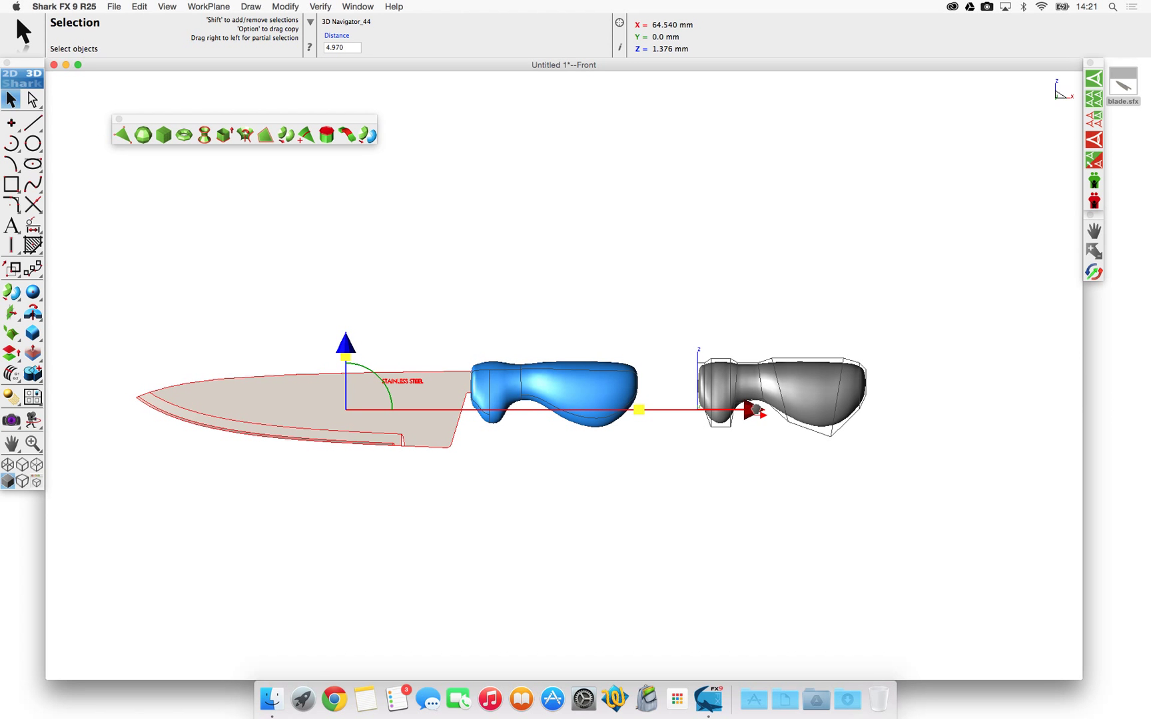
Nudge the blade about 2.7 mm farther into the blue handle and deselect it.
{"action": "middle_click_drag", "start_coordinate": [498, 423], "coordinate": [566, 447]}
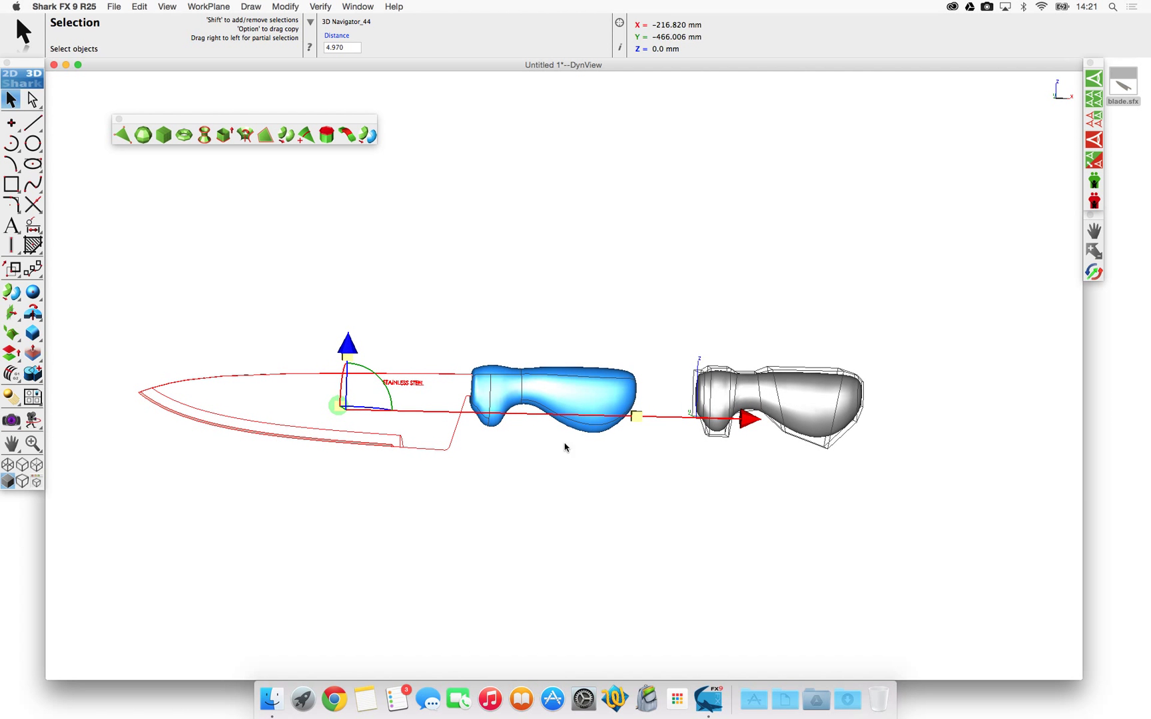
{"action": "left_click_drag", "start_coordinate": [751, 419], "coordinate": [753, 420]}
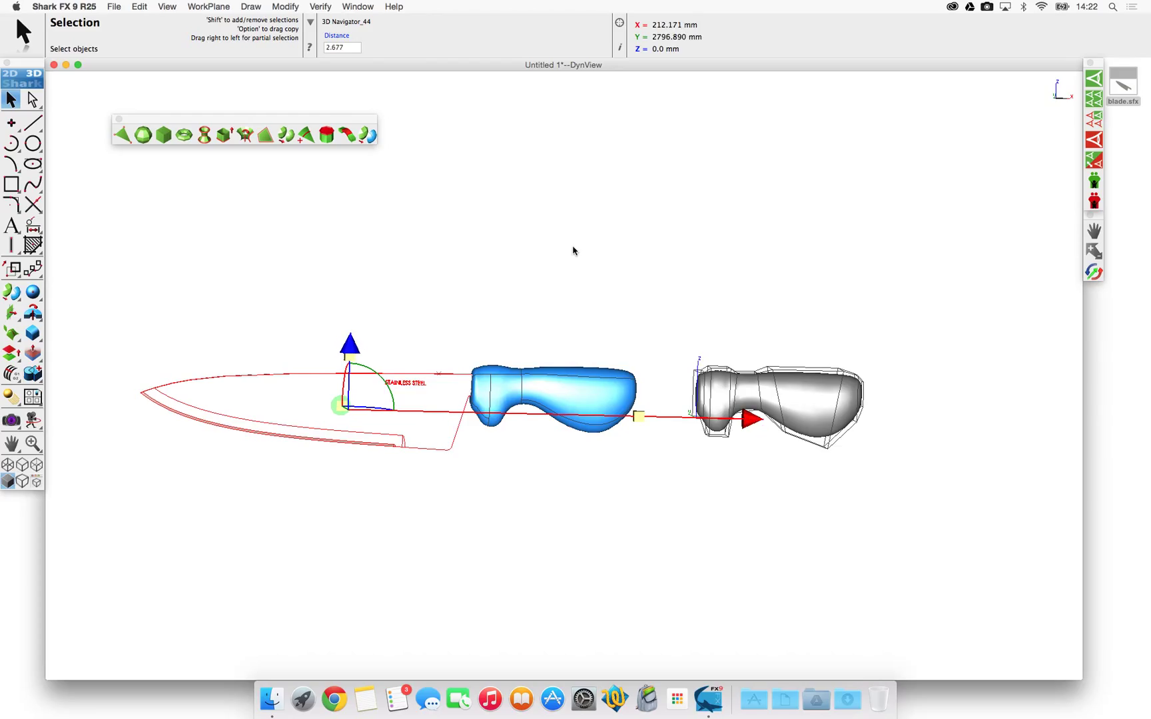
{"action": "key", "text": "super+2"}
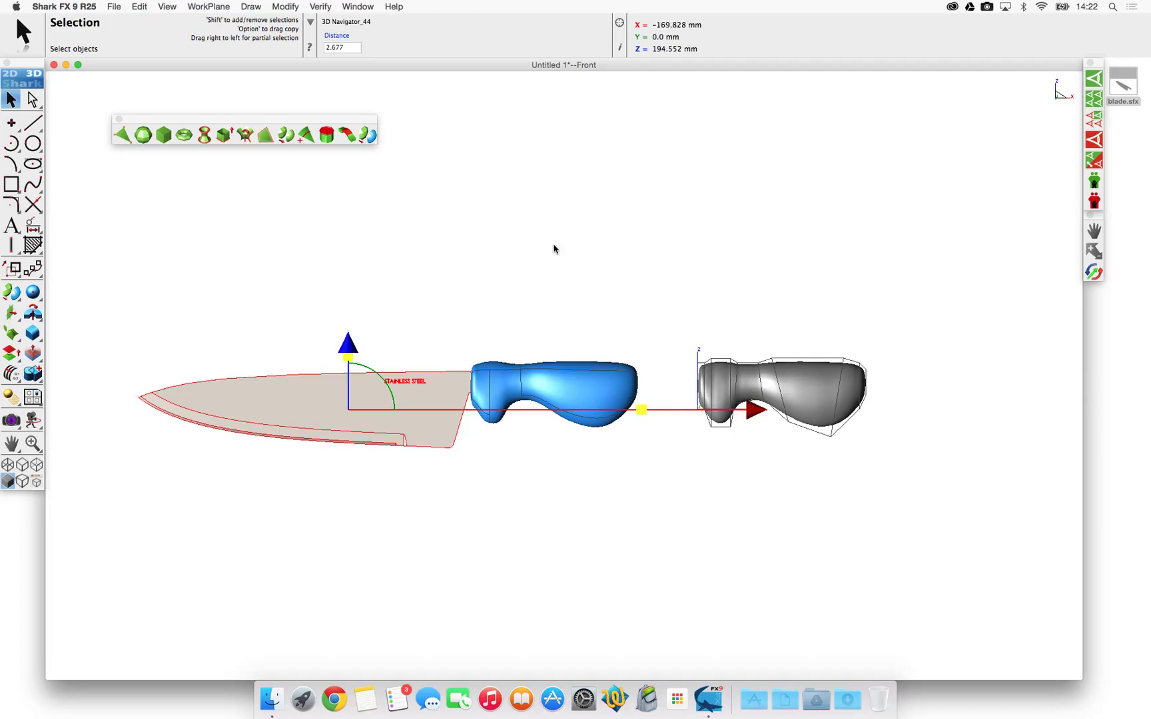
{"action": "left_click", "coordinate": [471, 253]}
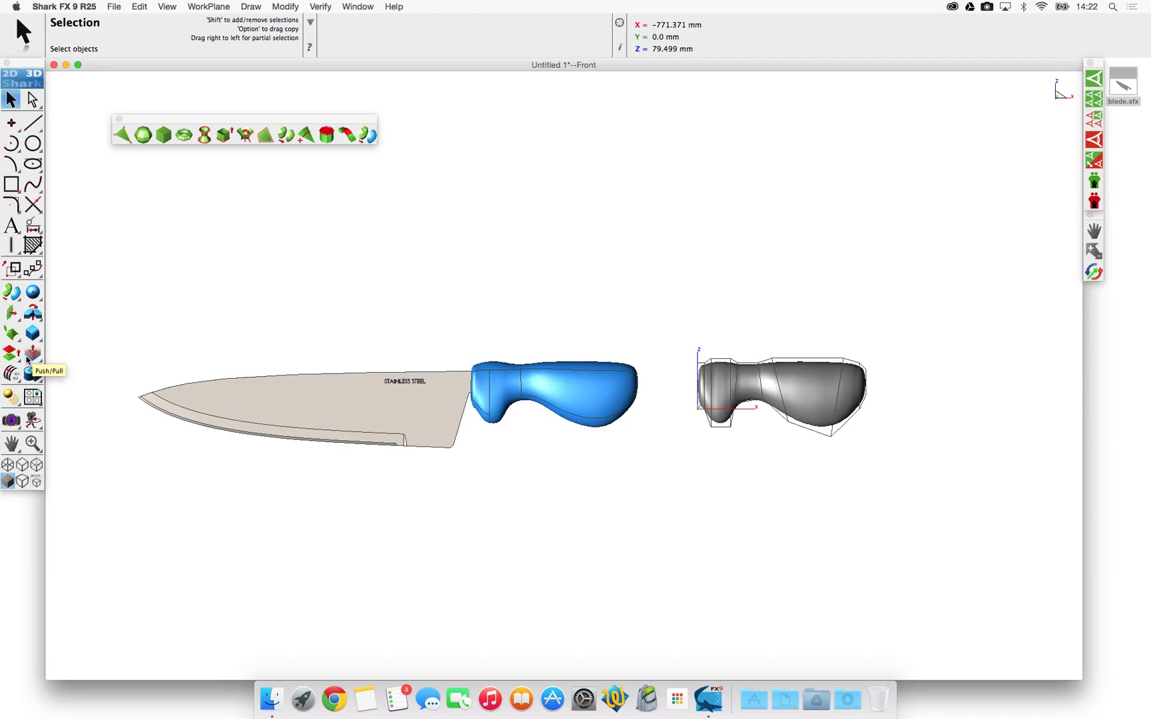
Subtract the blade solid from the blue handle while retaining the blade.
{"action": "left_click_drag", "start_coordinate": [32, 374], "coordinate": [95, 376]}
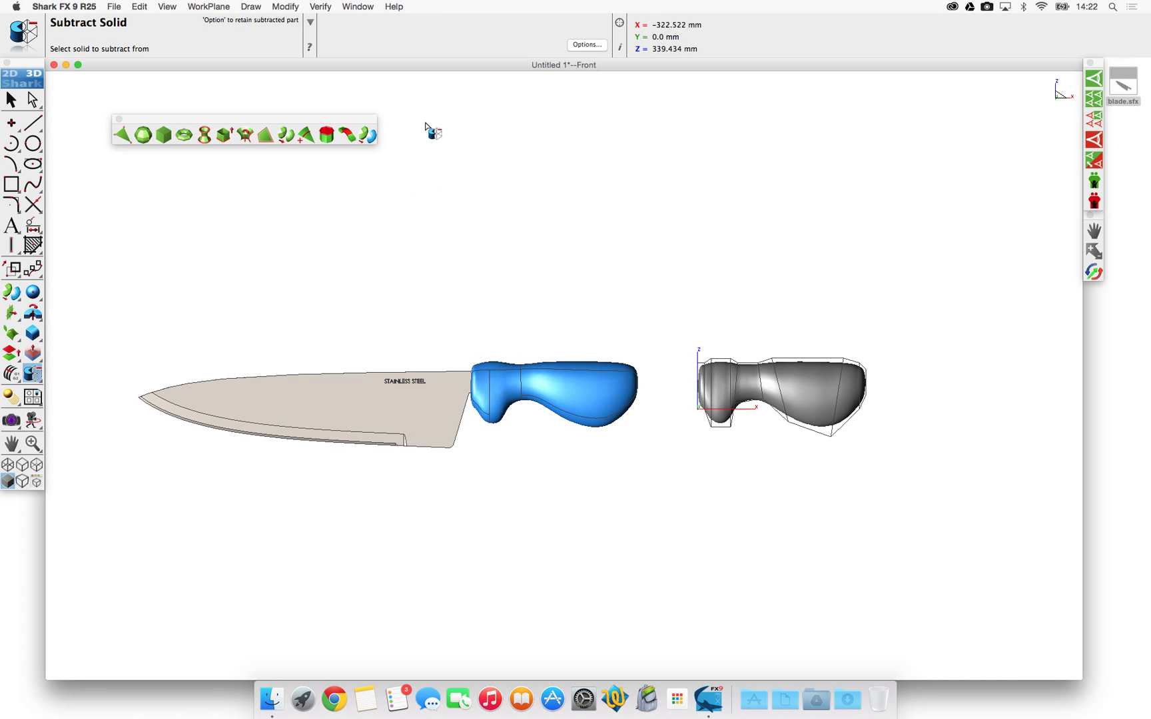
{"action": "left_click", "coordinate": [623, 384]}
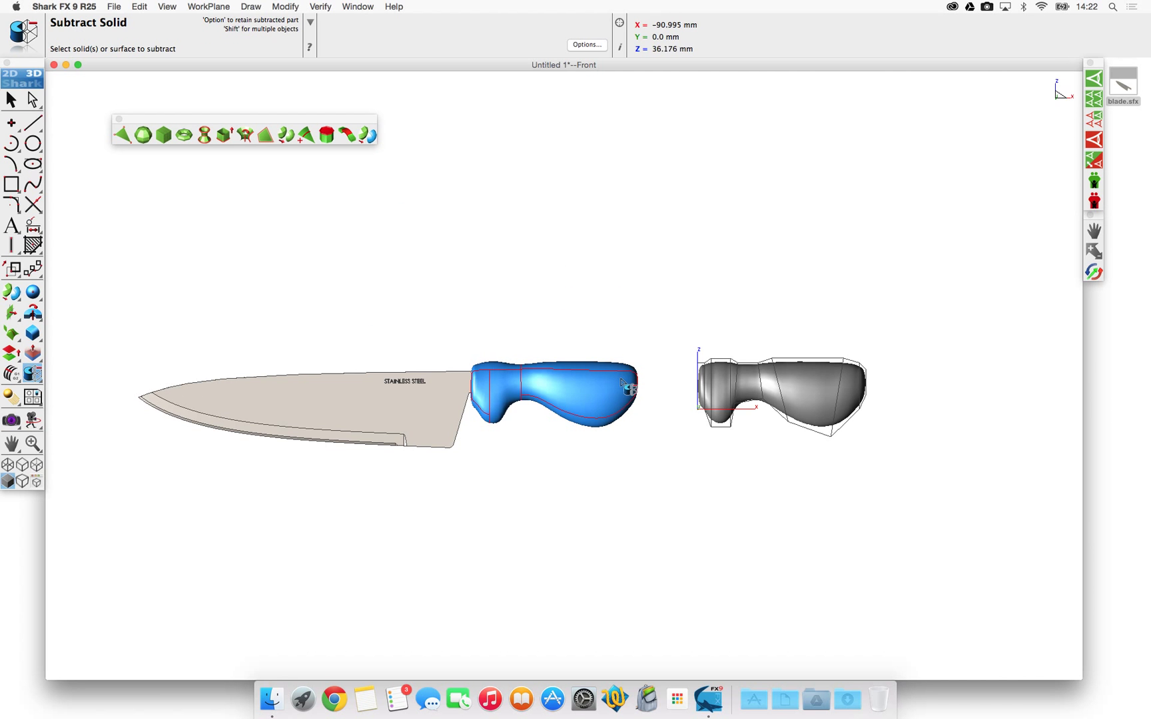
{"action": "left_click", "coordinate": [434, 413]}
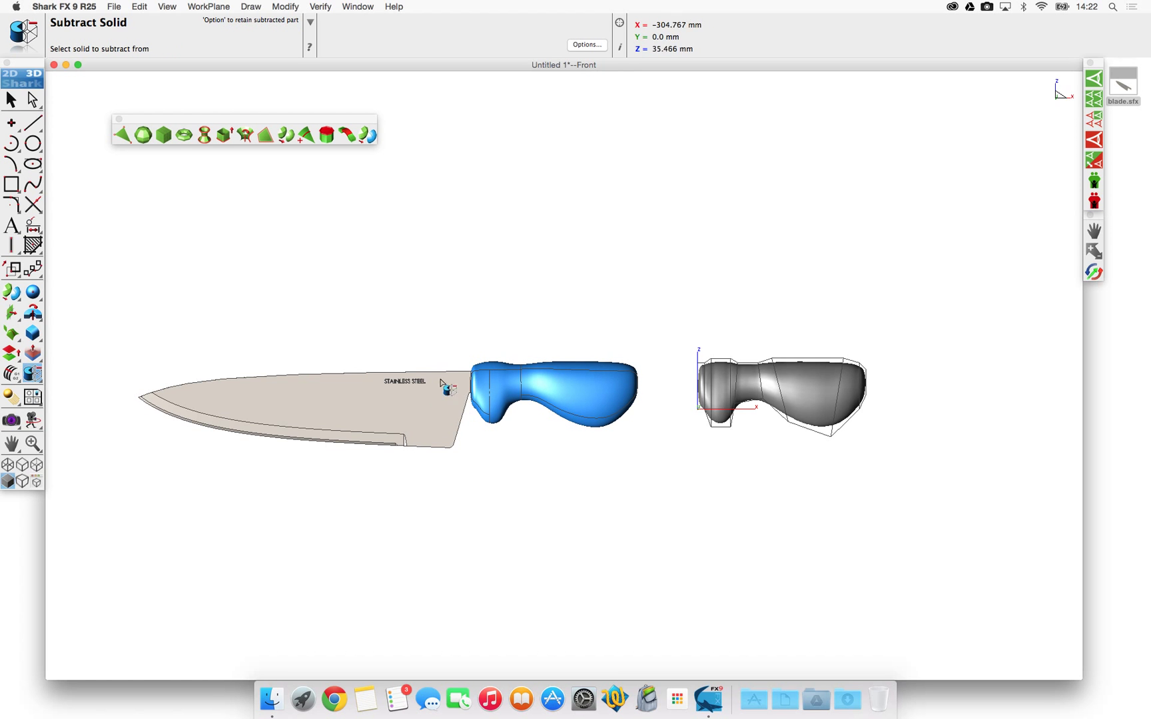
{"action": "left_click", "coordinate": [11, 100]}
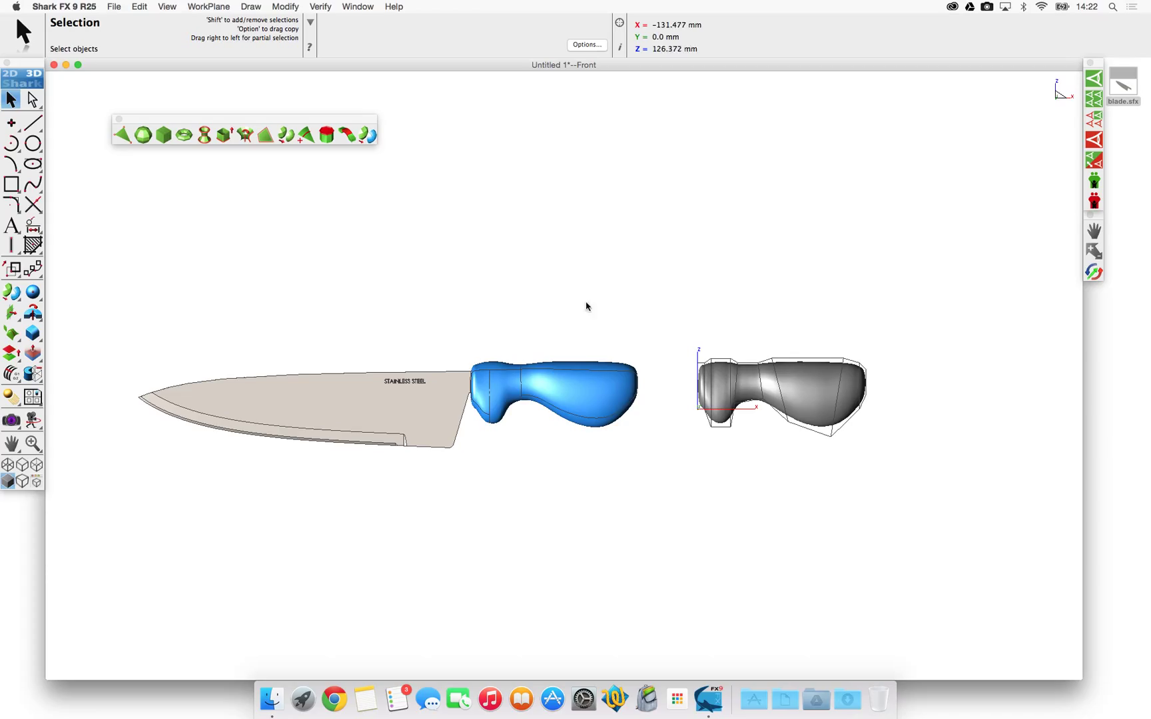
Check that the blade is still a separate object and make the blue handle transparent.
{"action": "left_click", "coordinate": [396, 403]}
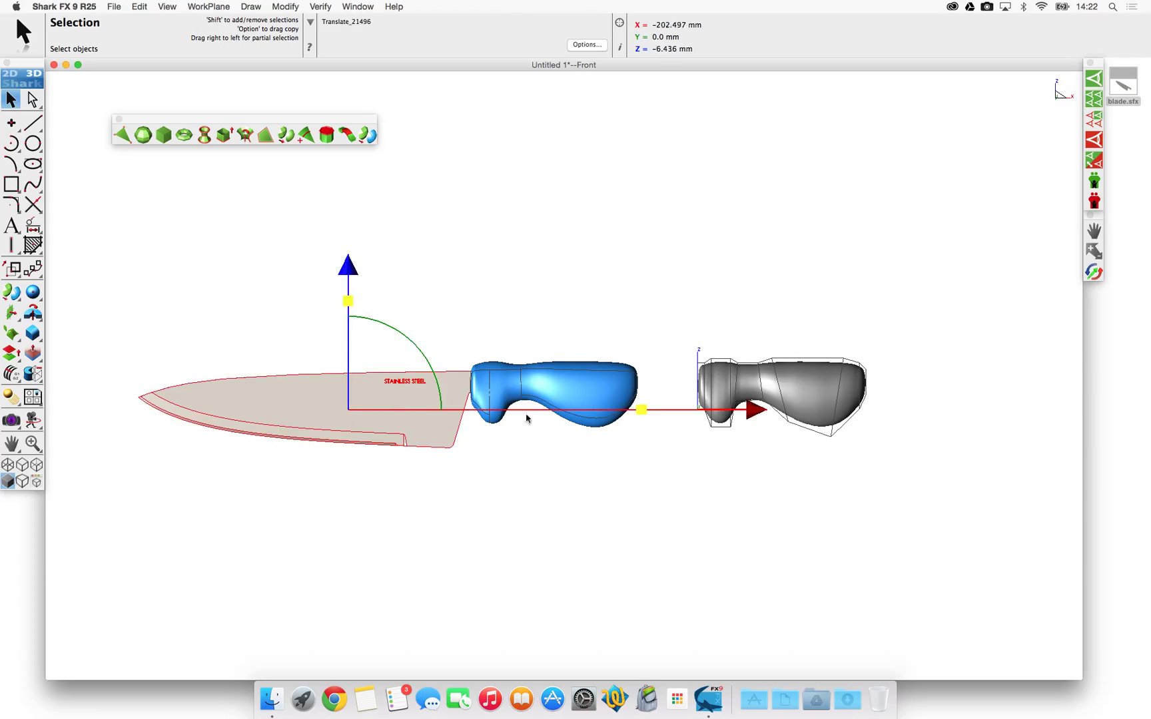
{"action": "left_click", "coordinate": [602, 320]}
{"action": "left_click", "coordinate": [595, 383]}
{"action": "right_click", "coordinate": [592, 385]}
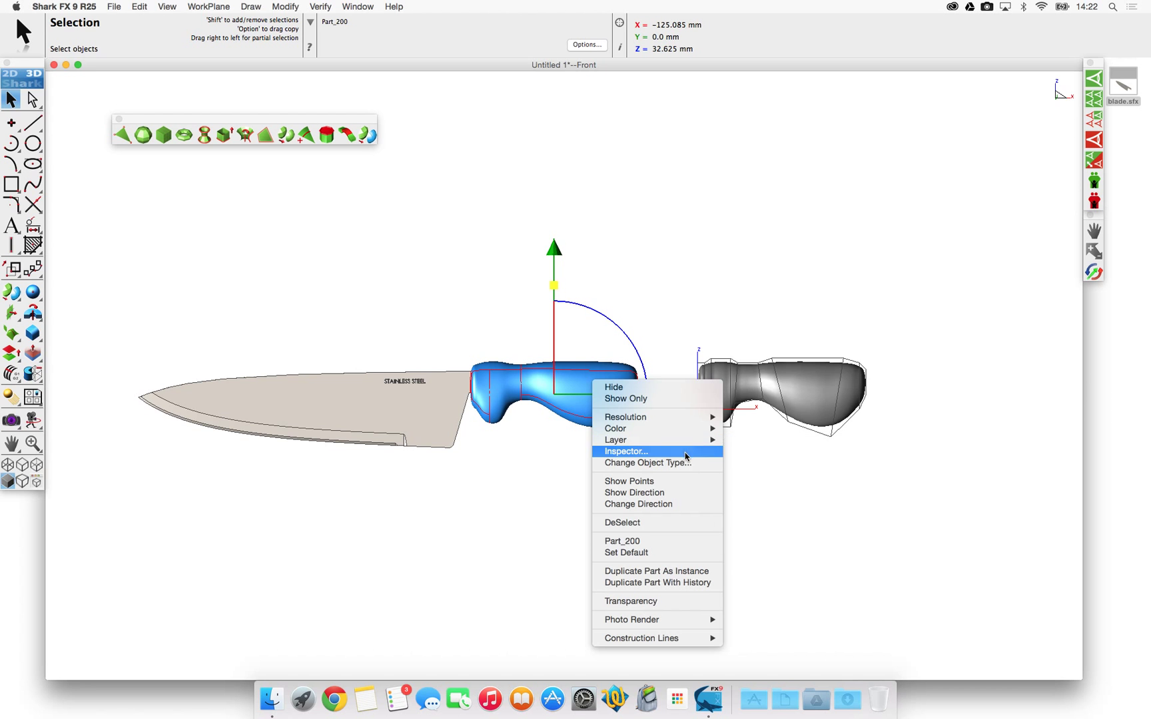
{"action": "left_click", "coordinate": [685, 602]}
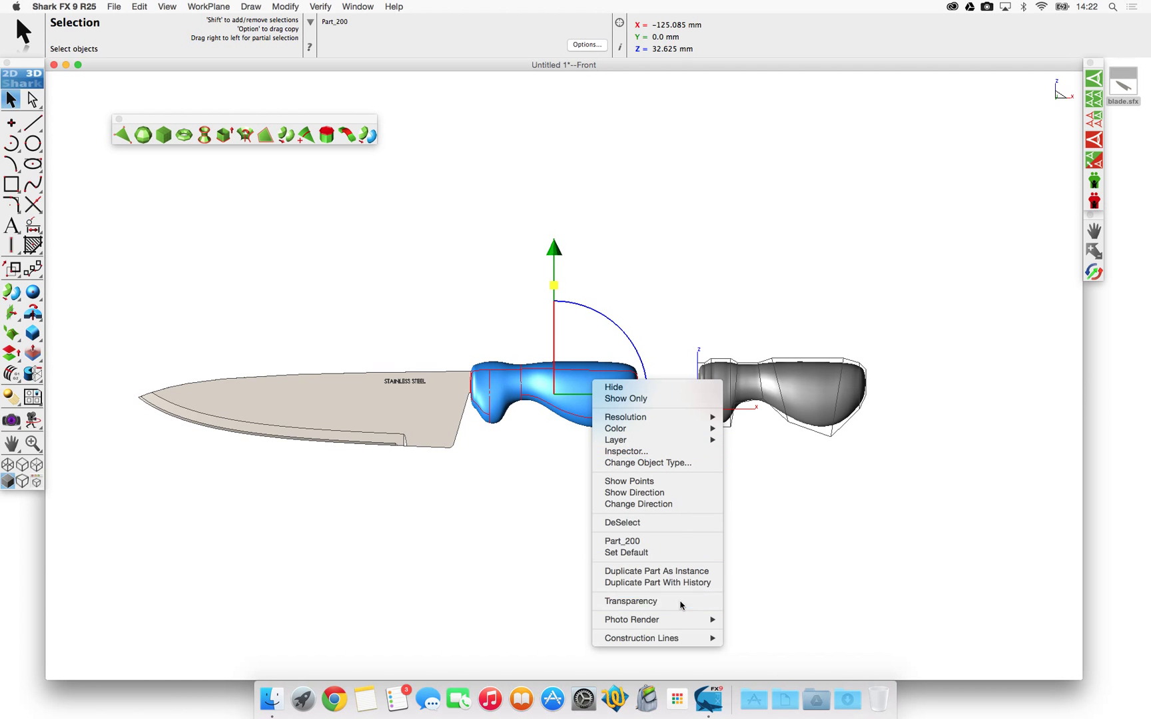
Hide the blade to examine the tang pocket in the handle, show all objects again, and inspect the assembled knife.
{"action": "left_click", "coordinate": [438, 408]}
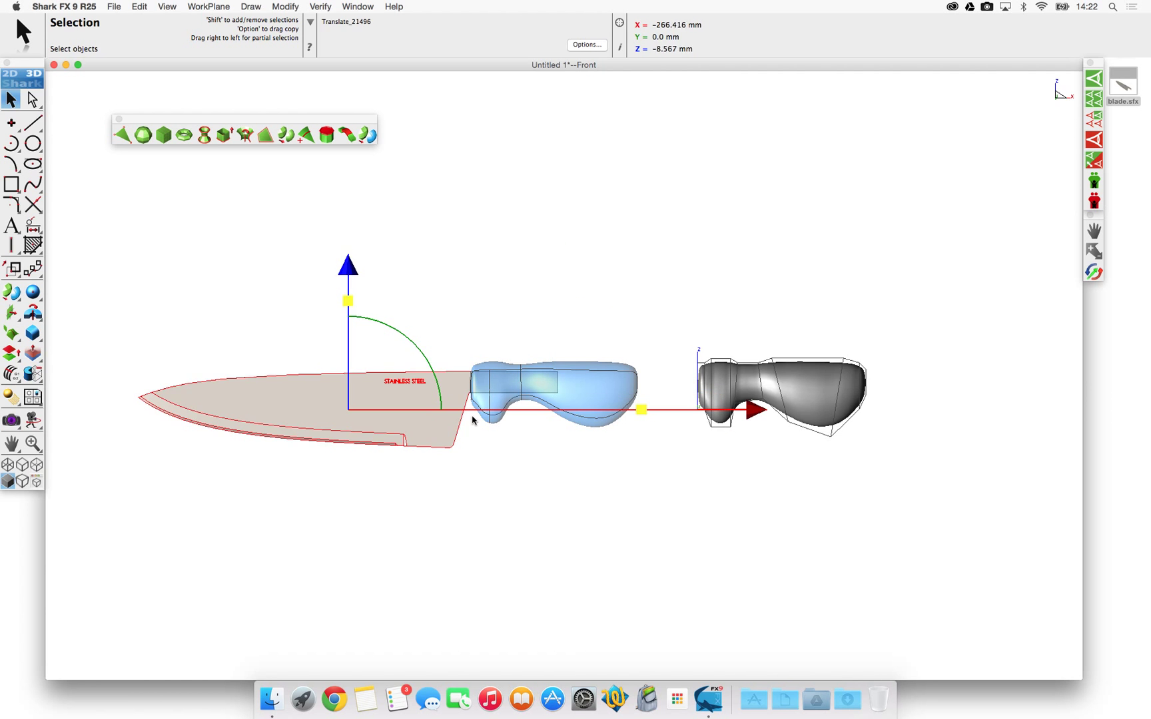
{"action": "left_click", "coordinate": [1096, 144]}
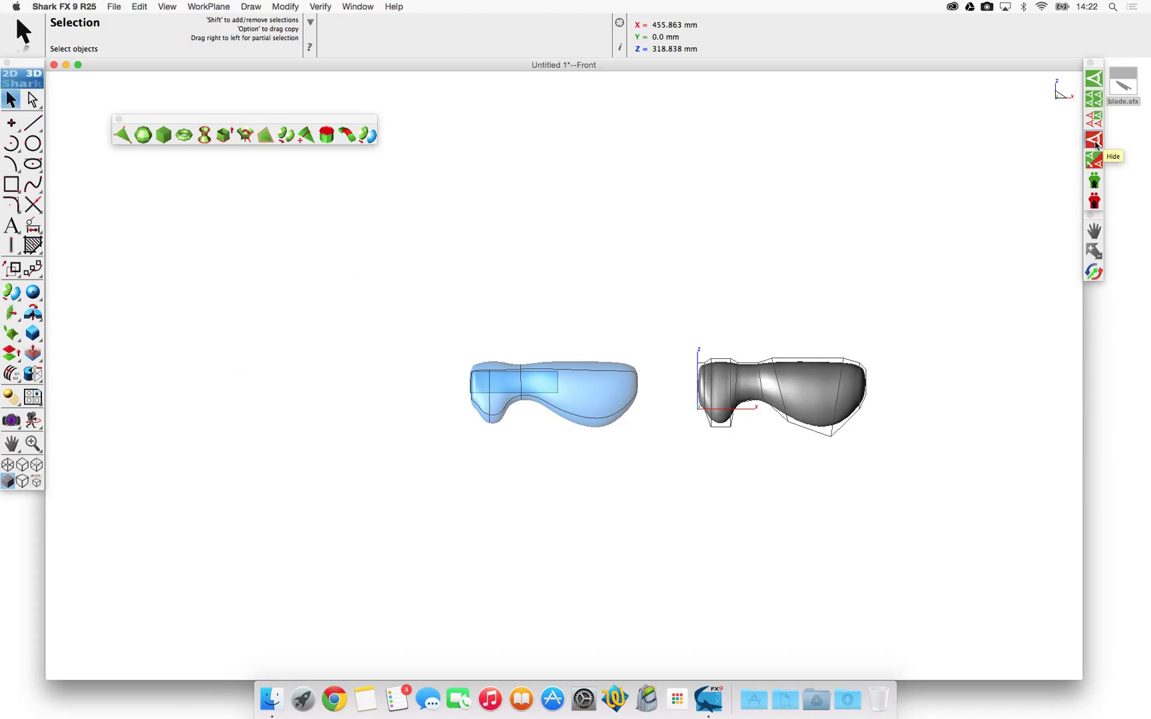
{"action": "left_click", "coordinate": [1093, 99]}
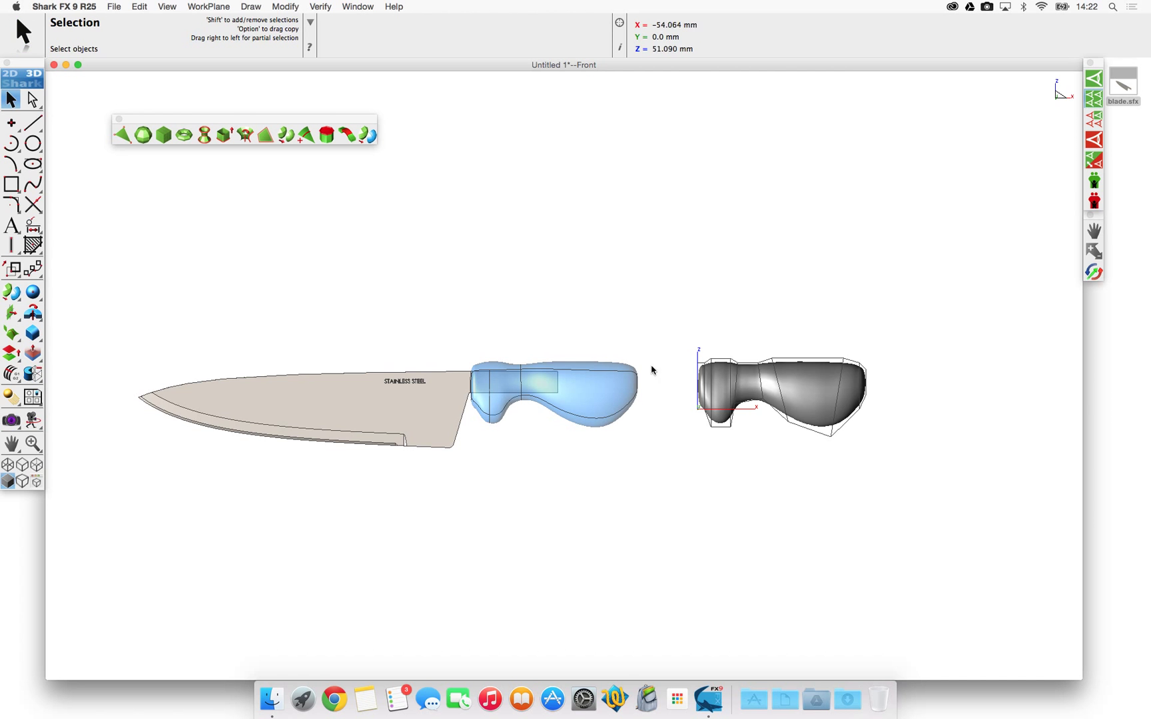
{"action": "middle_click_drag", "start_coordinate": [656, 384], "coordinate": [545, 423]}
{"action": "middle_click_drag", "start_coordinate": [638, 400], "coordinate": [624, 382]}
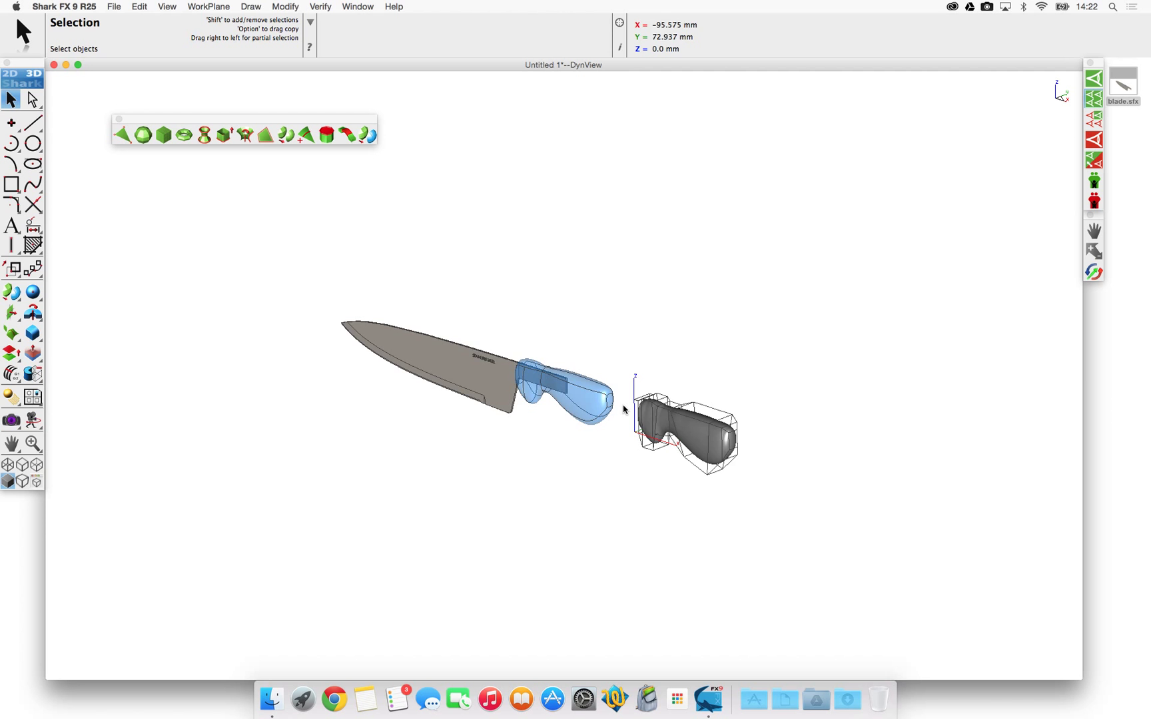
{"action": "scroll", "coordinate": [626, 385], "scroll_direction": "up", "scroll_amount": 5}
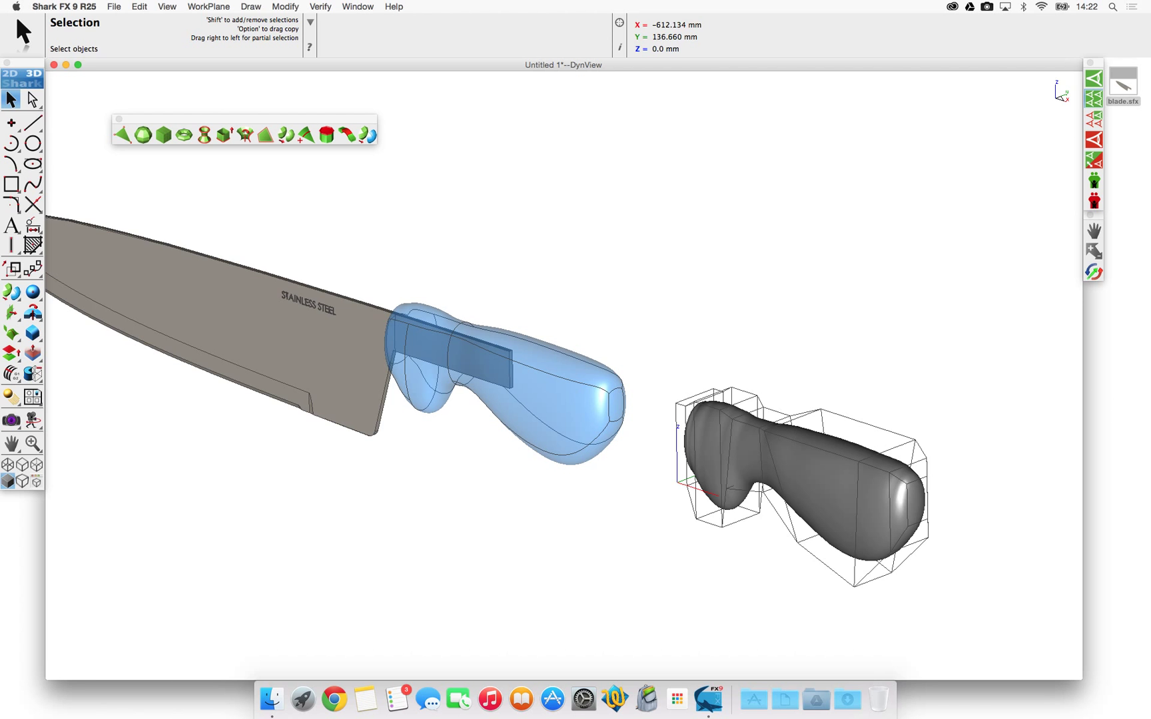
Turn off the blue handle's transparency and deselect it.
{"action": "left_click", "coordinate": [567, 412]}
{"action": "right_click", "coordinate": [568, 407]}
{"action": "left_click", "coordinate": [616, 629]}
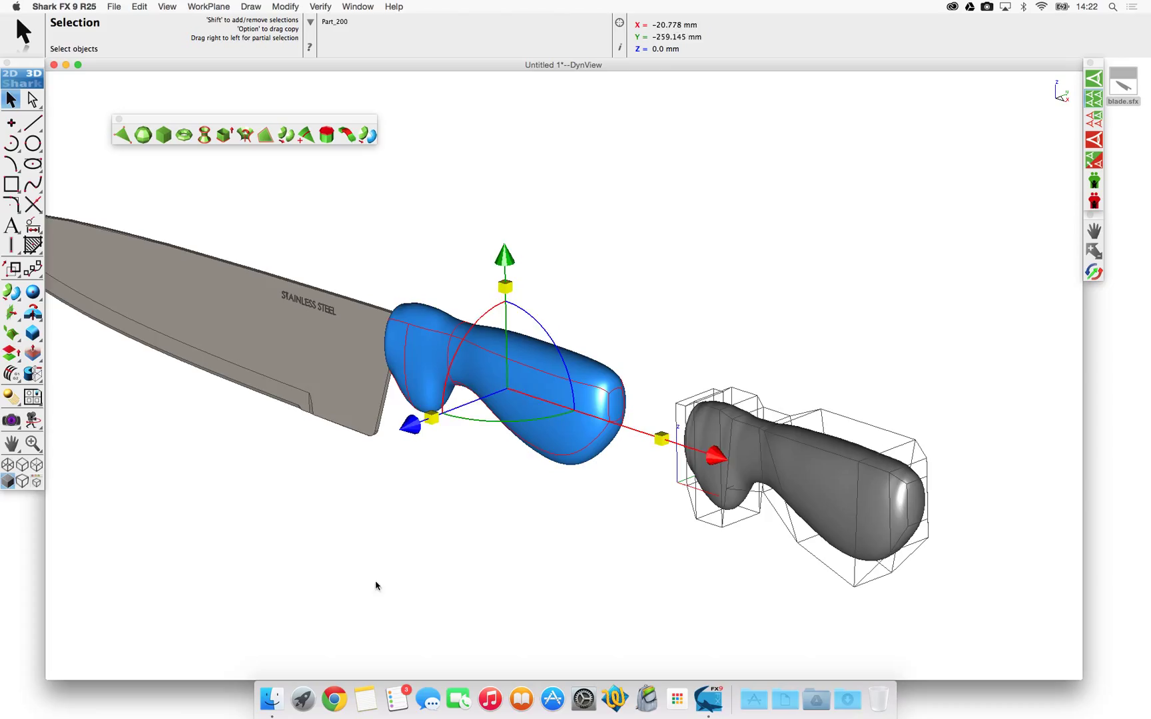
{"action": "left_click", "coordinate": [428, 540]}
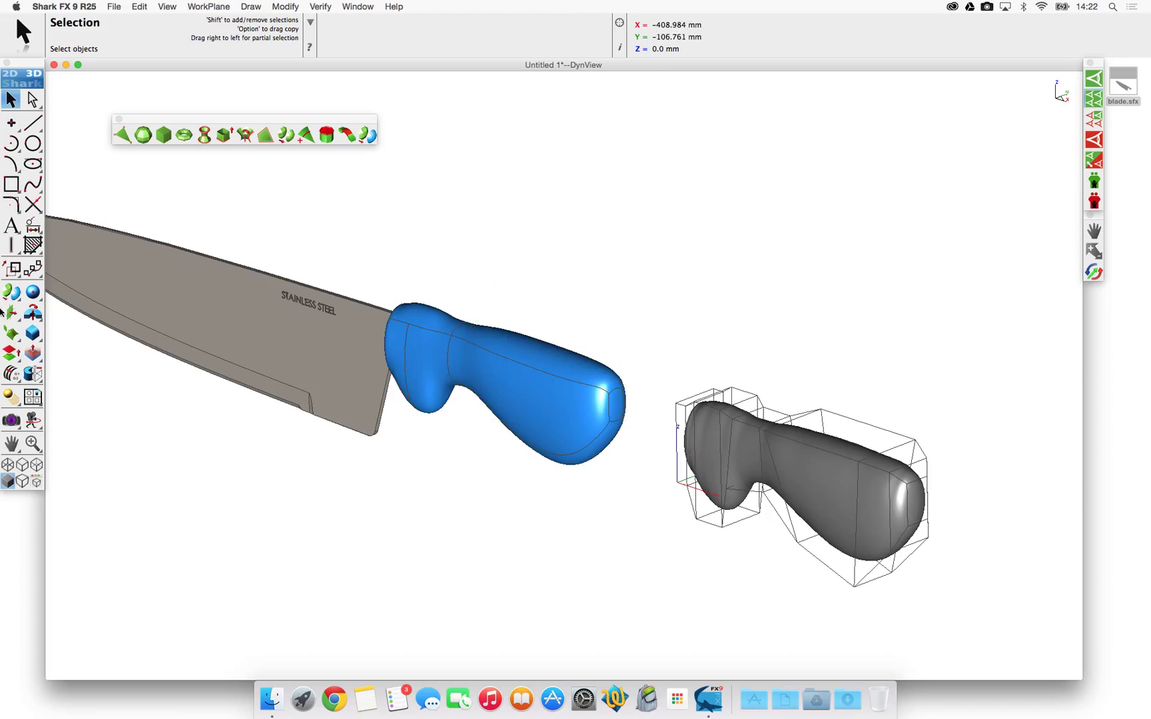
Create a two-point cylinder 20 mm in diameter and about 171 mm long in front of the blue handle.
{"action": "left_click_drag", "start_coordinate": [34, 293], "coordinate": [97, 294]}
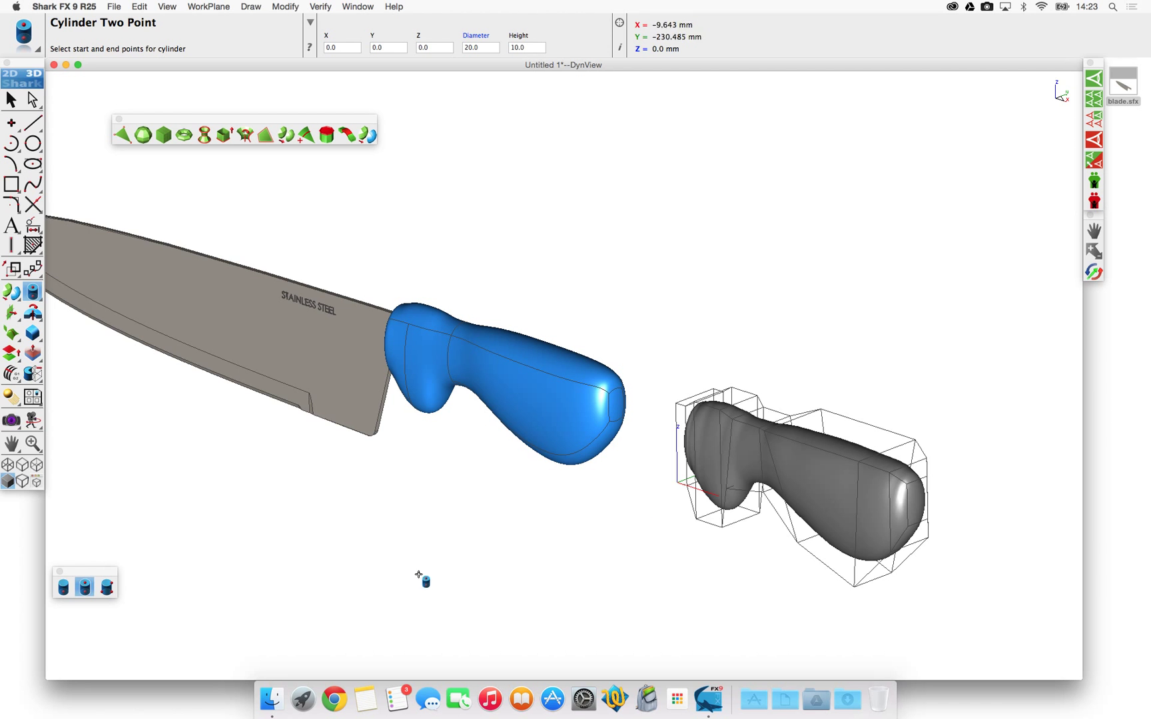
{"action": "left_click", "coordinate": [605, 502]}
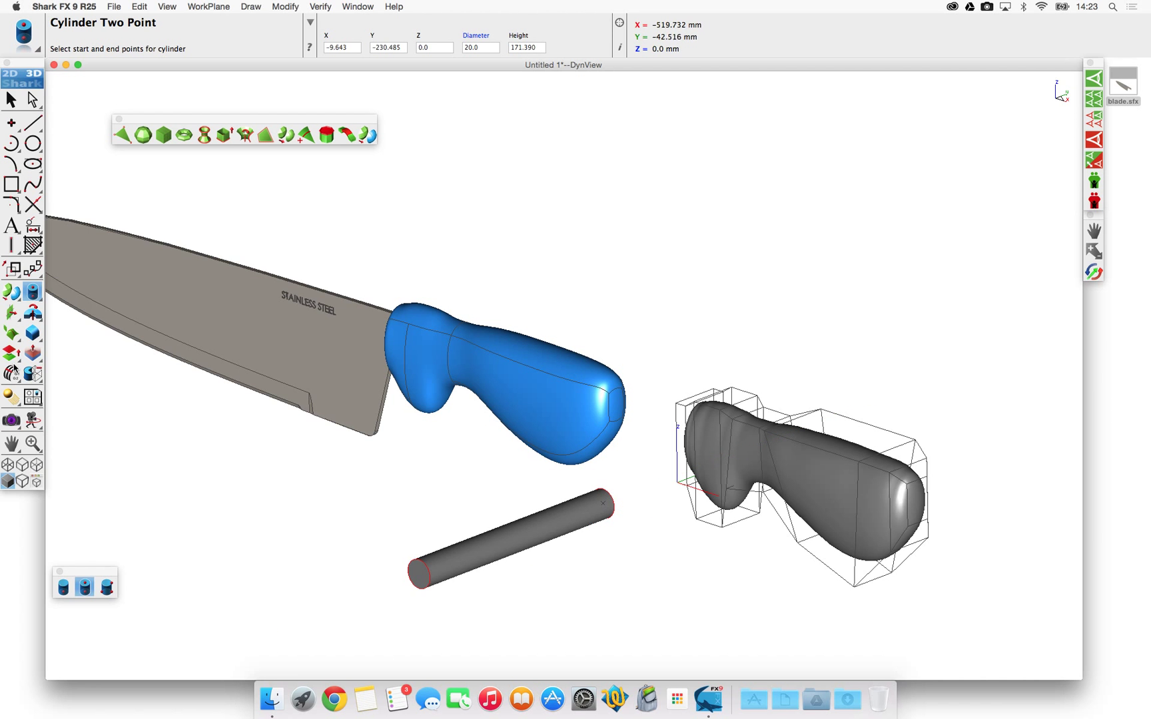
{"action": "left_click", "coordinate": [11, 101]}
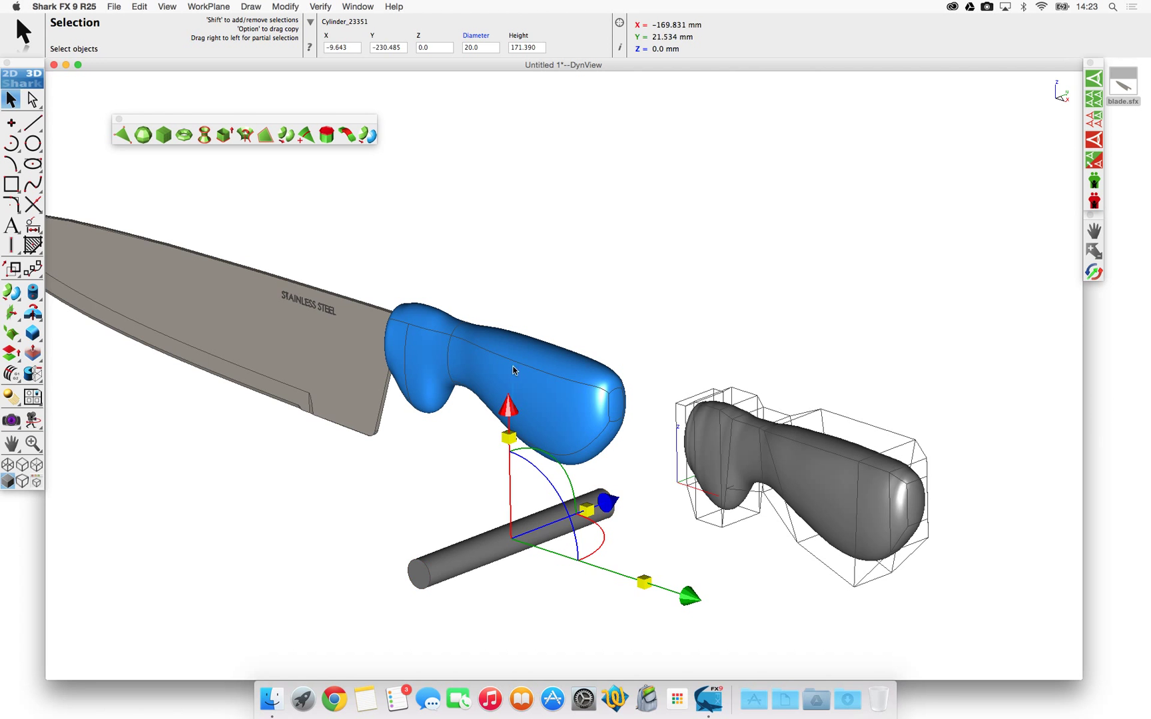
Move the cylinder up about 66 mm, about 55 mm towards the blade, sideways towards the handle, and down about 39 mm.
{"action": "left_click", "coordinate": [510, 392]}
{"action": "left_click", "coordinate": [513, 533]}
{"action": "left_click_drag", "start_coordinate": [506, 407], "coordinate": [507, 313]}
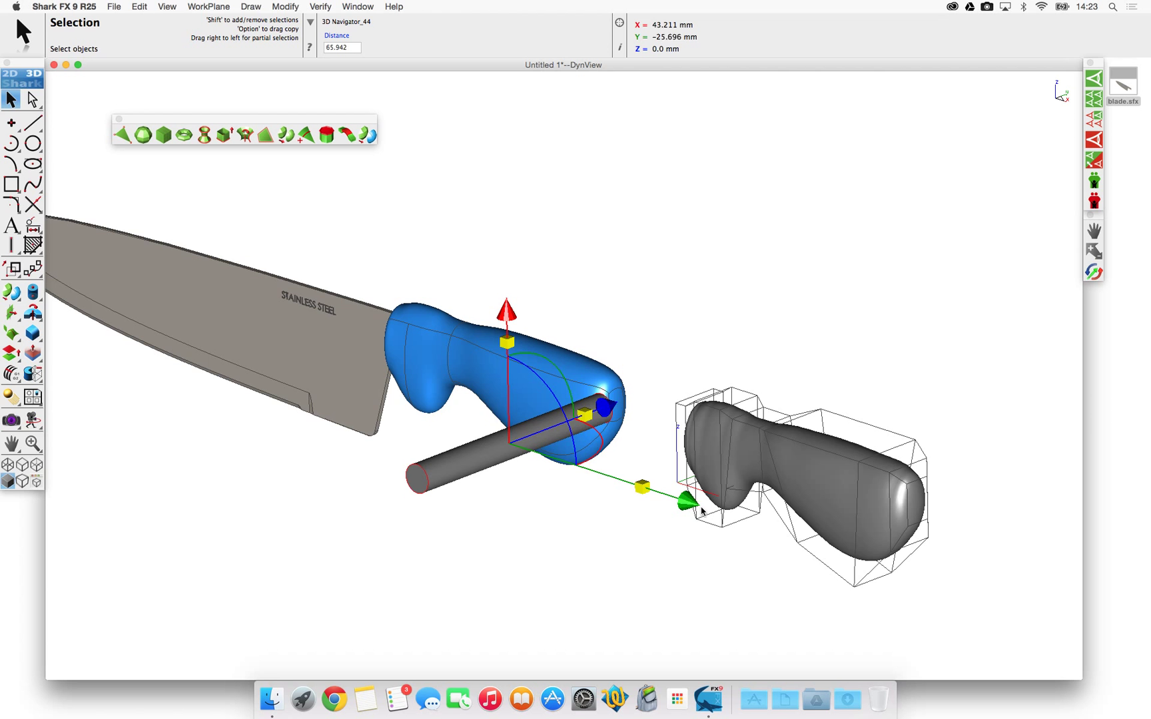
{"action": "left_click_drag", "start_coordinate": [701, 511], "coordinate": [642, 493]}
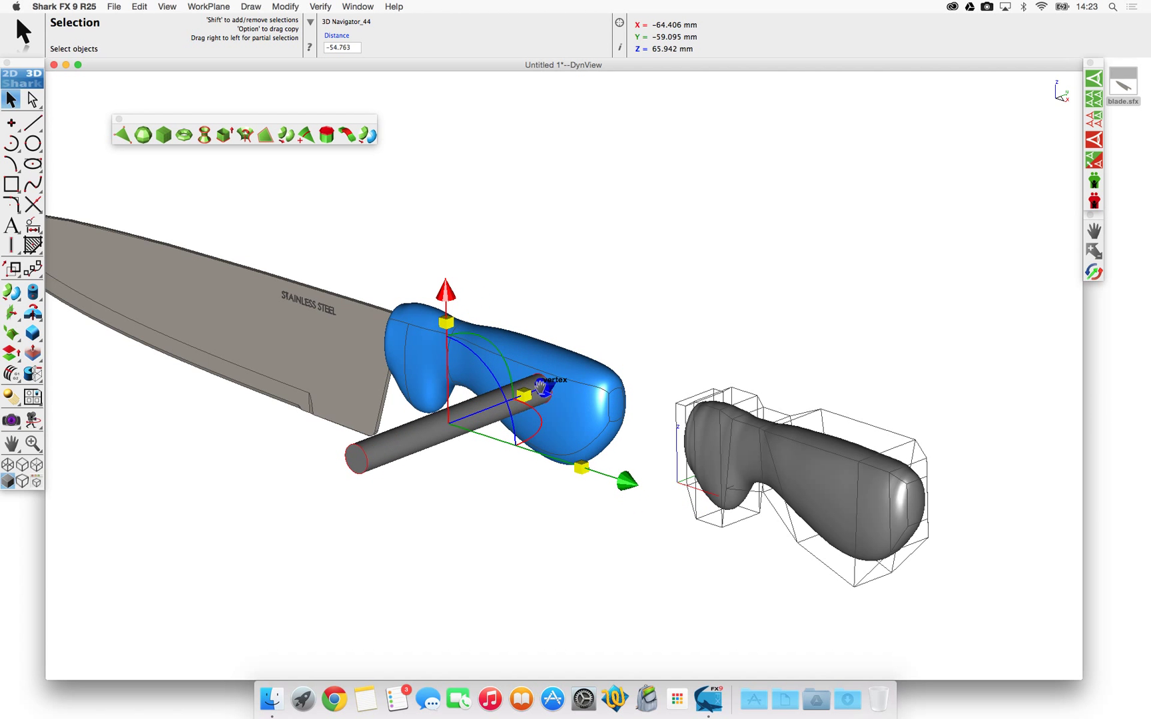
{"action": "left_click_drag", "start_coordinate": [540, 387], "coordinate": [662, 343]}
{"action": "left_click_drag", "start_coordinate": [572, 256], "coordinate": [573, 309]}
Move the cylinder about 37 mm further towards the blade and about 48 mm across so that it passes through the handle's butt end.
{"action": "key", "text": "super+1"}
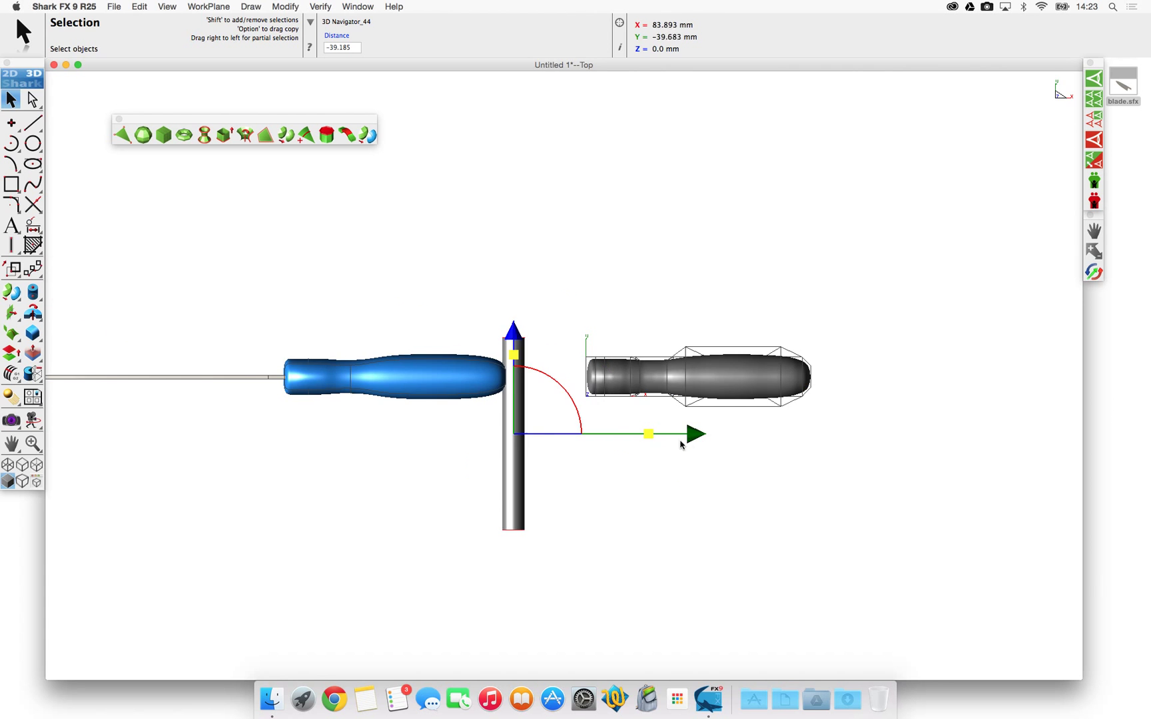
{"action": "left_click_drag", "start_coordinate": [692, 433], "coordinate": [656, 431]}
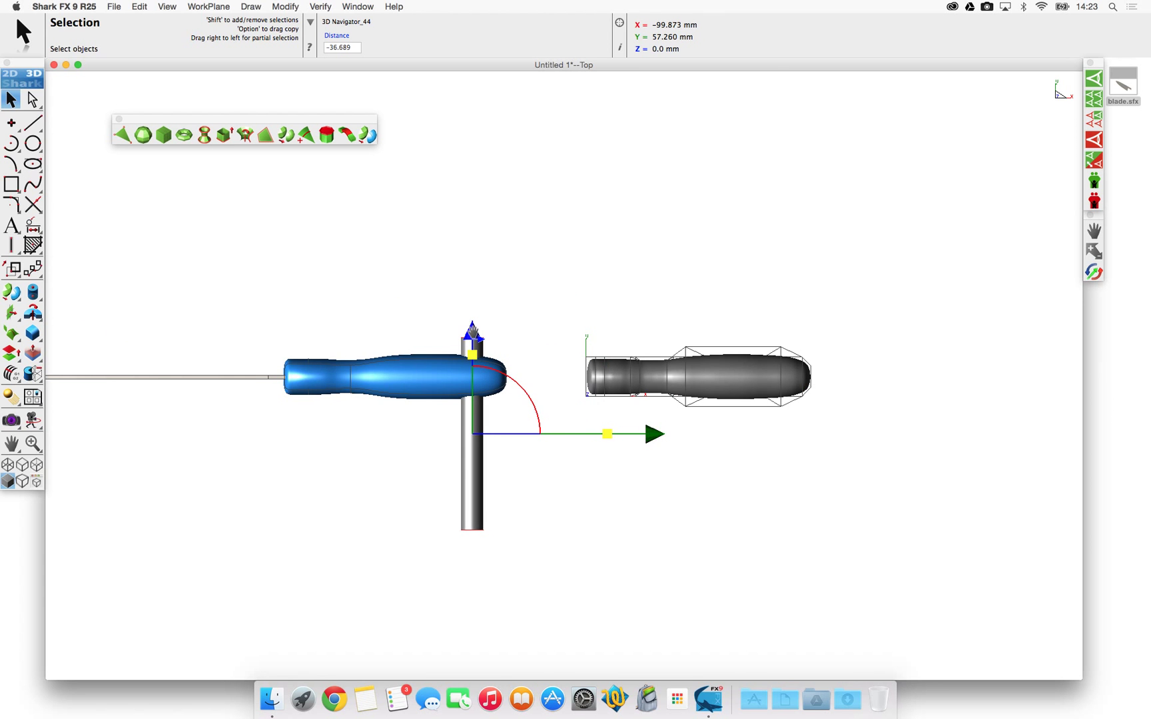
{"action": "left_click_drag", "start_coordinate": [472, 328], "coordinate": [473, 279]}
{"action": "key", "text": "super+4"}
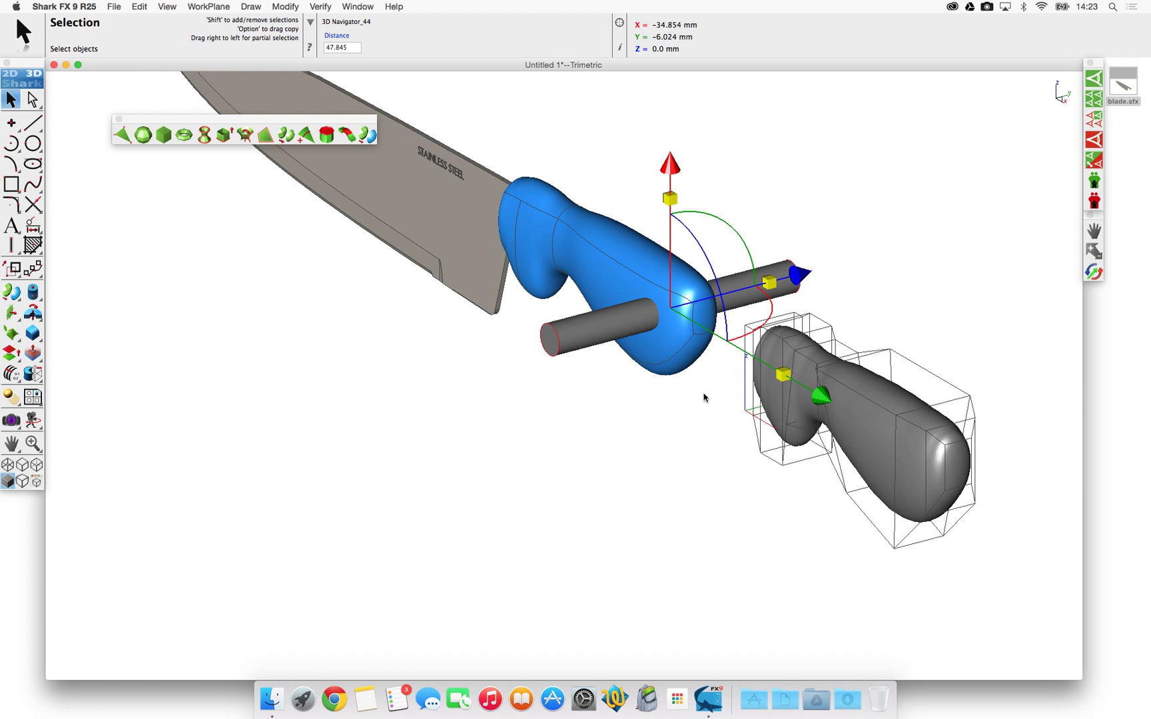
Fine-tune the cylinder's position by about 5.7 mm towards the handle's butt and about 0.7 mm upward, checking it in the front view.
{"action": "key", "text": "super+2"}
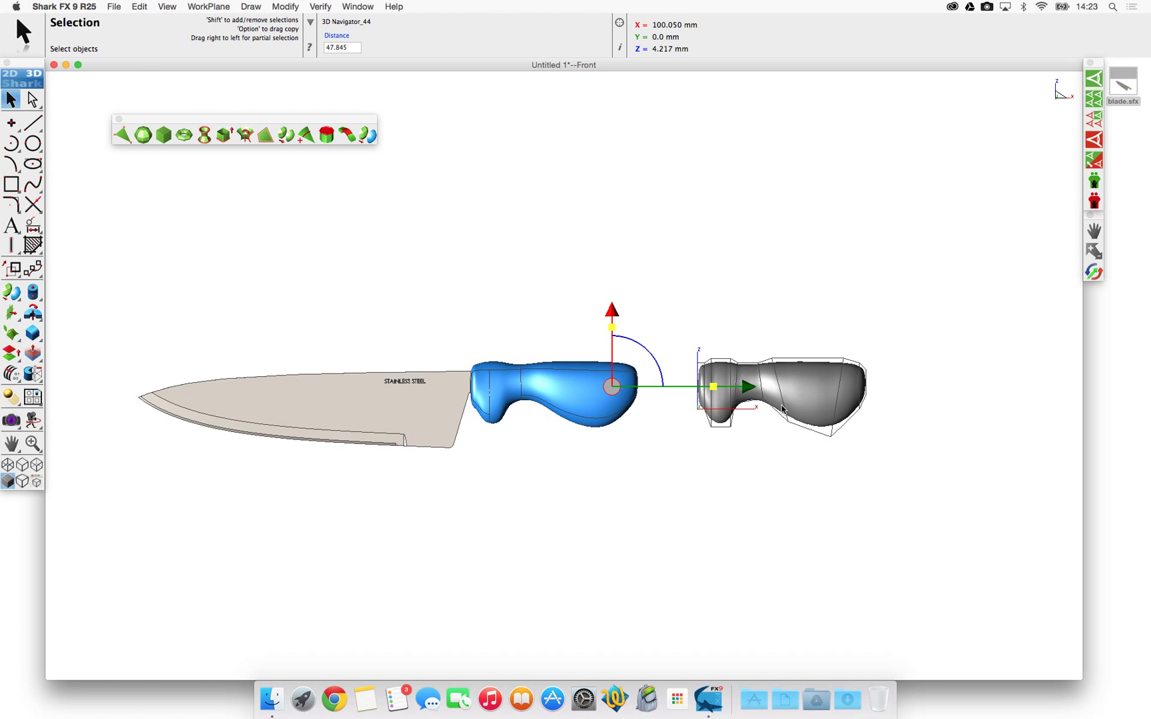
{"action": "left_click_drag", "start_coordinate": [752, 387], "coordinate": [756, 387]}
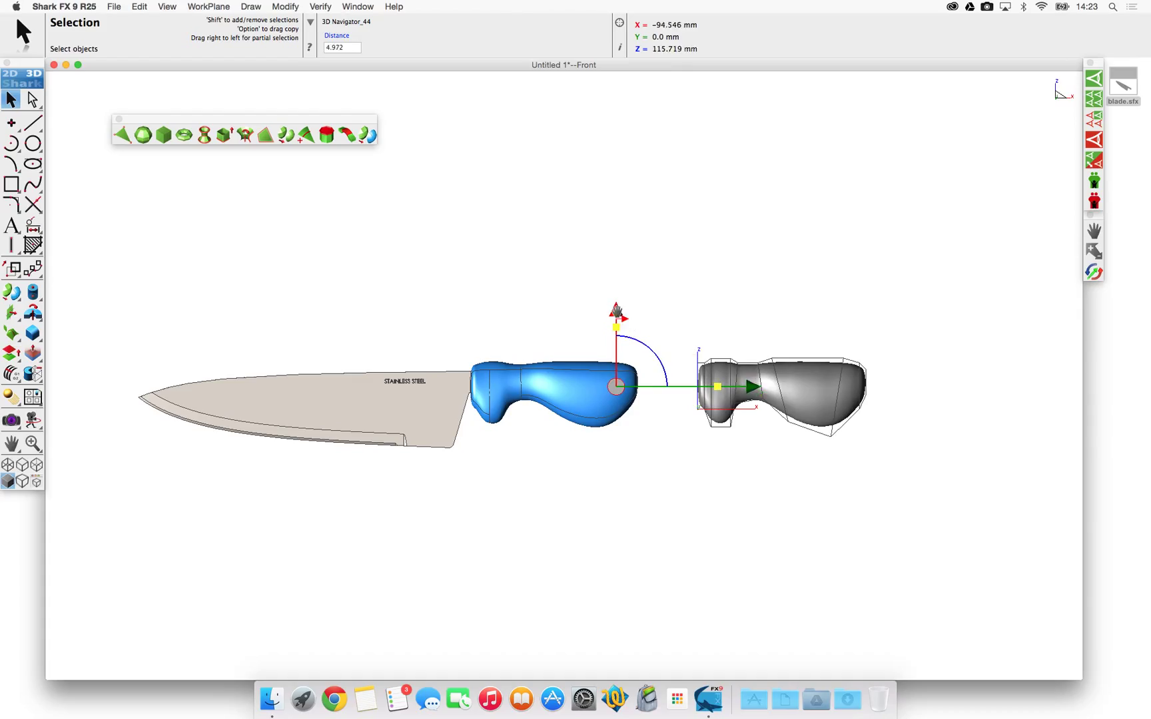
{"action": "left_click_drag", "start_coordinate": [616, 313], "coordinate": [617, 313]}
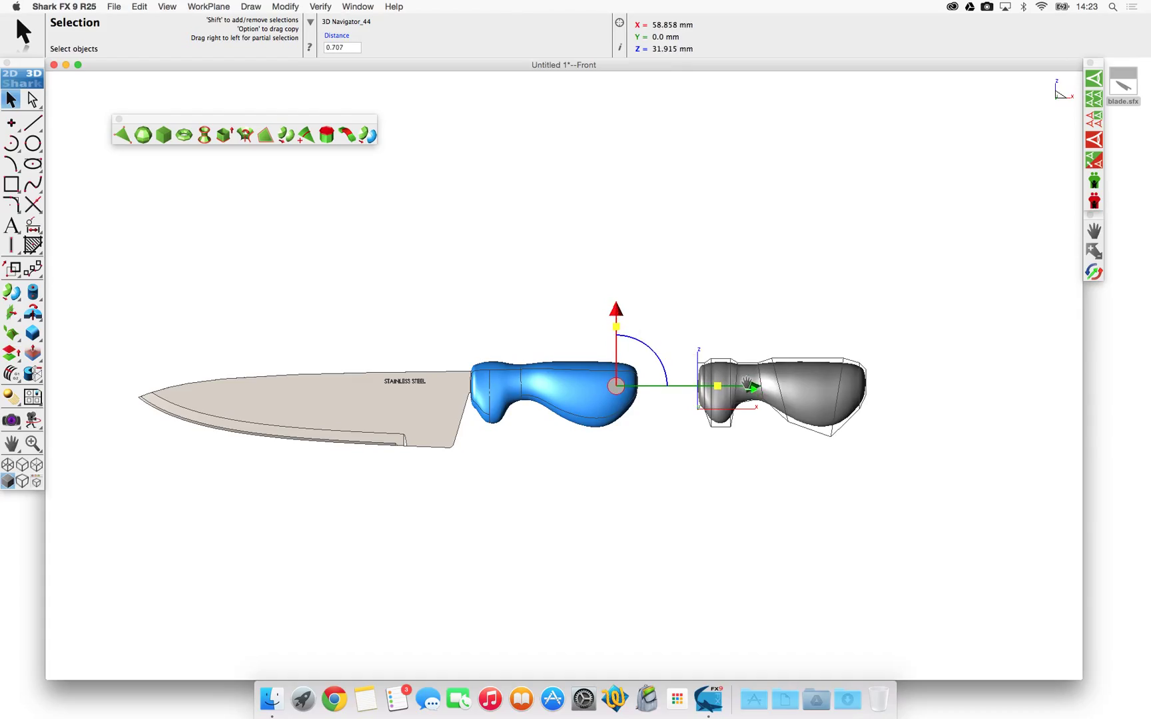
{"action": "left_click_drag", "start_coordinate": [752, 386], "coordinate": [752, 386]}
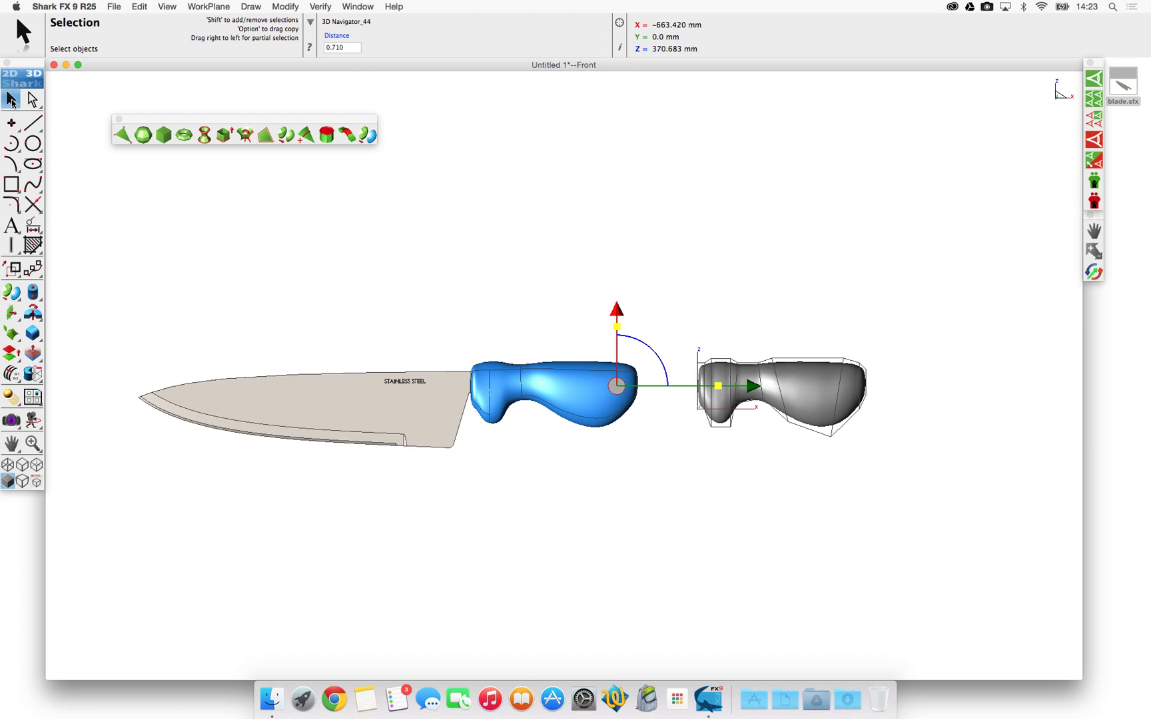
Set the diameter of the cylinder through the handle to 15 mm and deselect it.
{"action": "left_click", "coordinate": [12, 101]}
{"action": "left_click", "coordinate": [616, 384]}
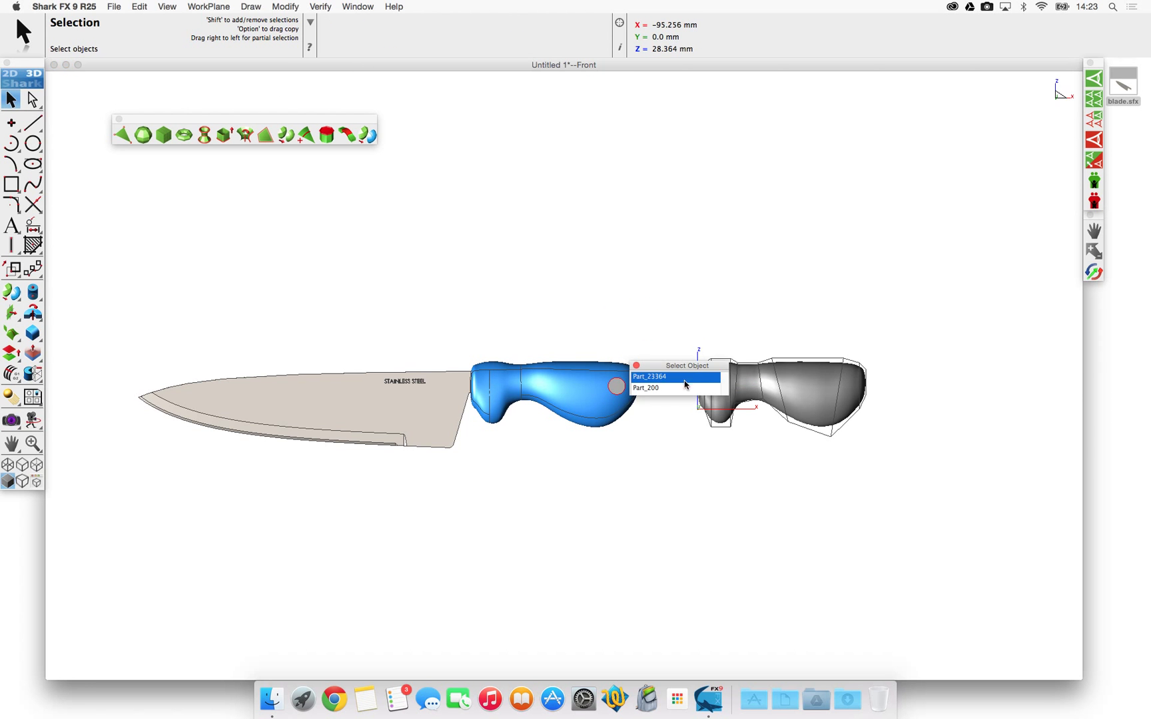
{"action": "left_click", "coordinate": [684, 377]}
{"action": "left_click", "coordinate": [481, 47]}
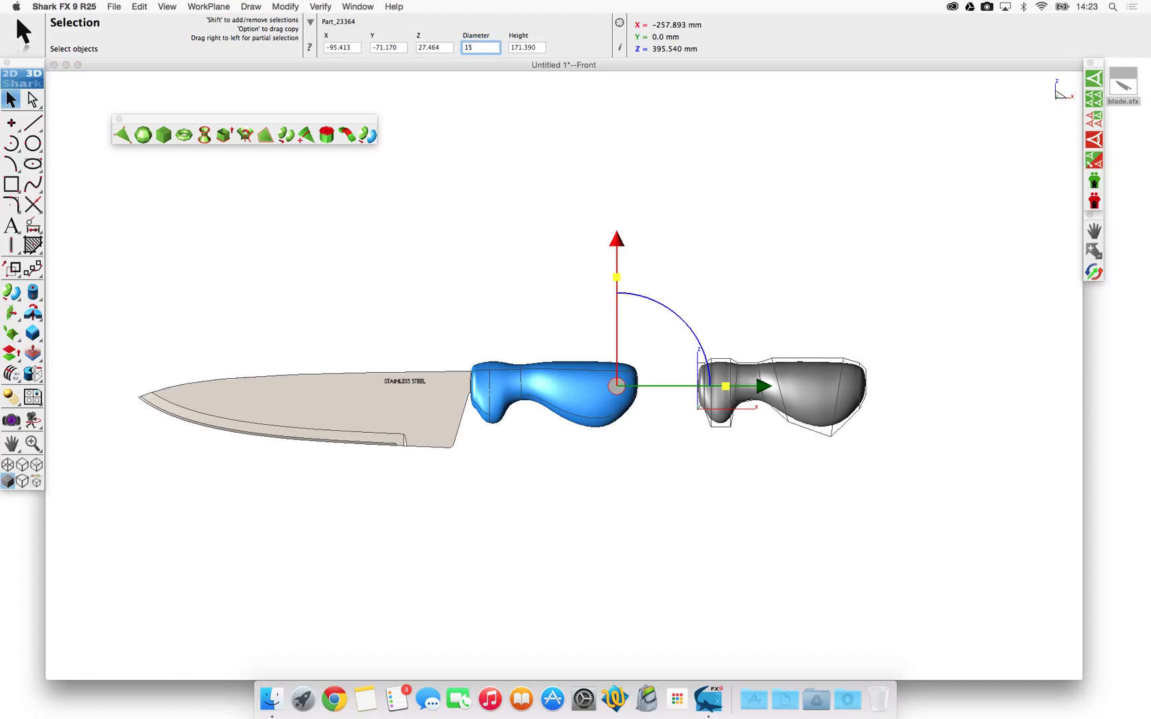
{"action": "key", "text": "Return"}
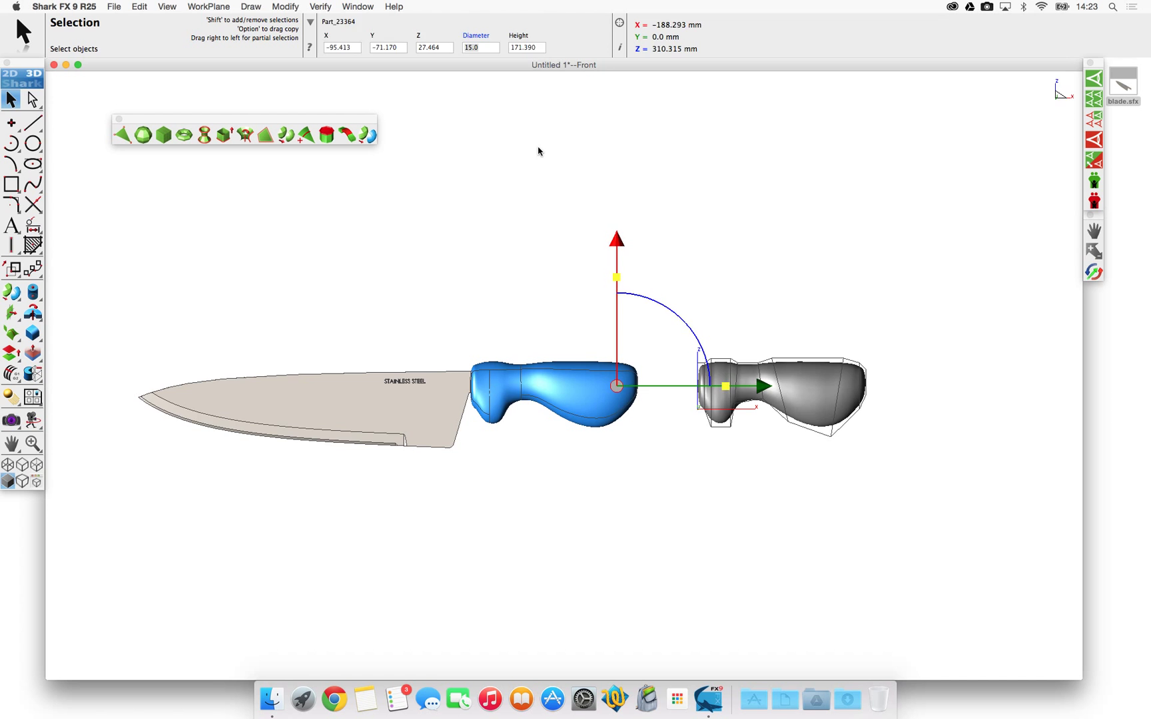
{"action": "left_click", "coordinate": [463, 167]}
Set the Subtract Solid edge treatment to Radial and enter its radius, keeping the parents hidden.
{"action": "middle_click_drag", "start_coordinate": [691, 330], "coordinate": [641, 398]}
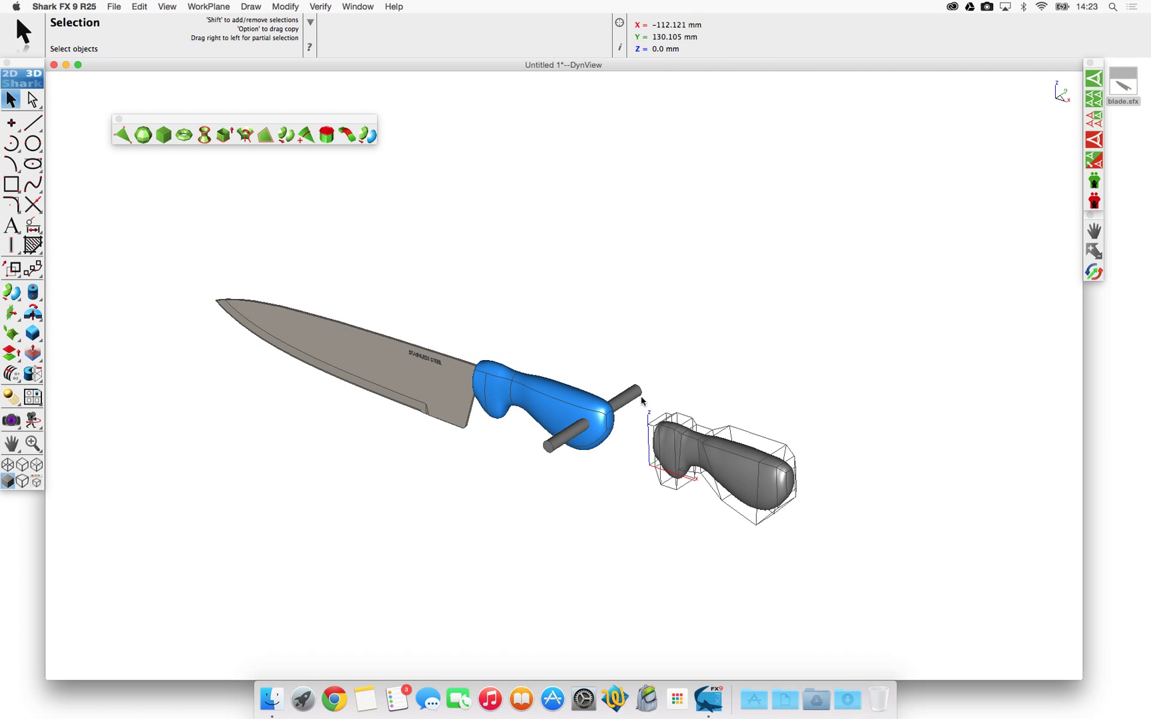
{"action": "left_click", "coordinate": [33, 374]}
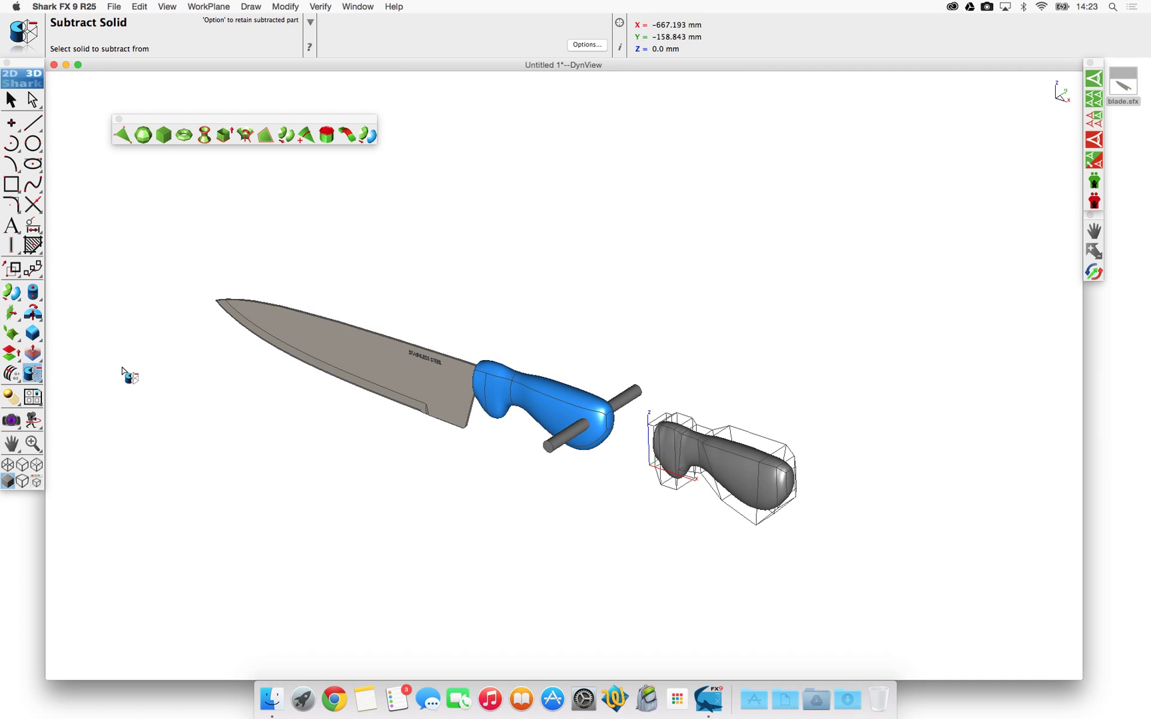
{"action": "left_click", "coordinate": [586, 46]}
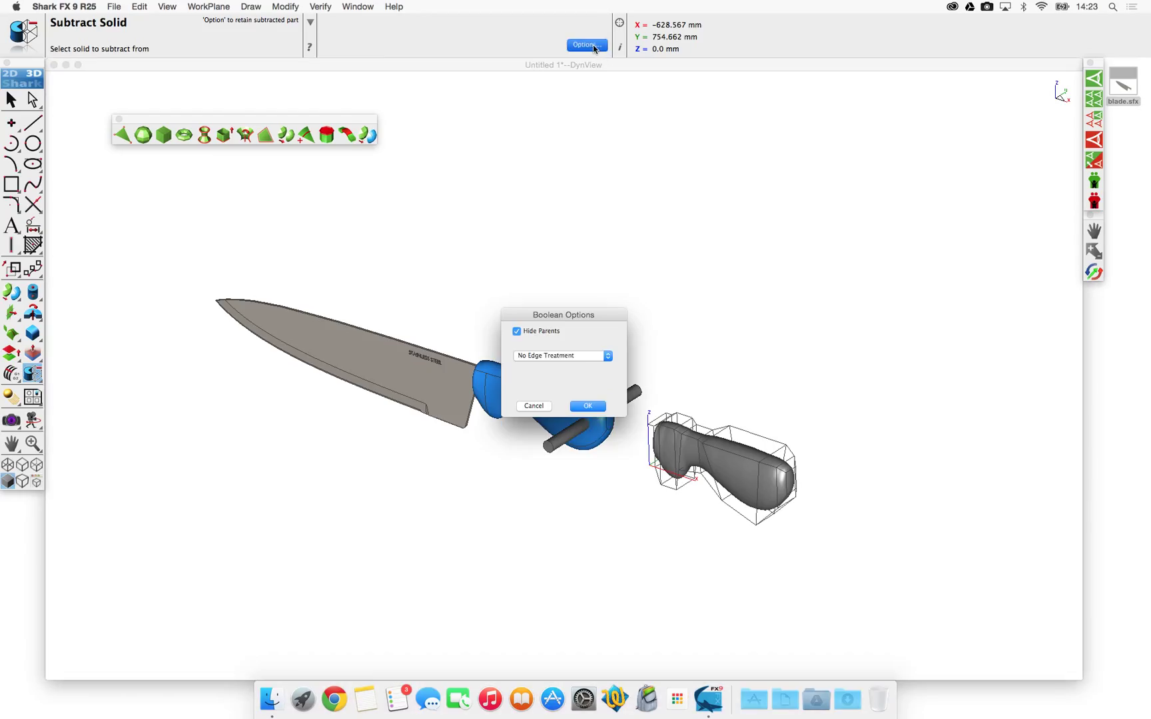
{"action": "left_click", "coordinate": [579, 355]}
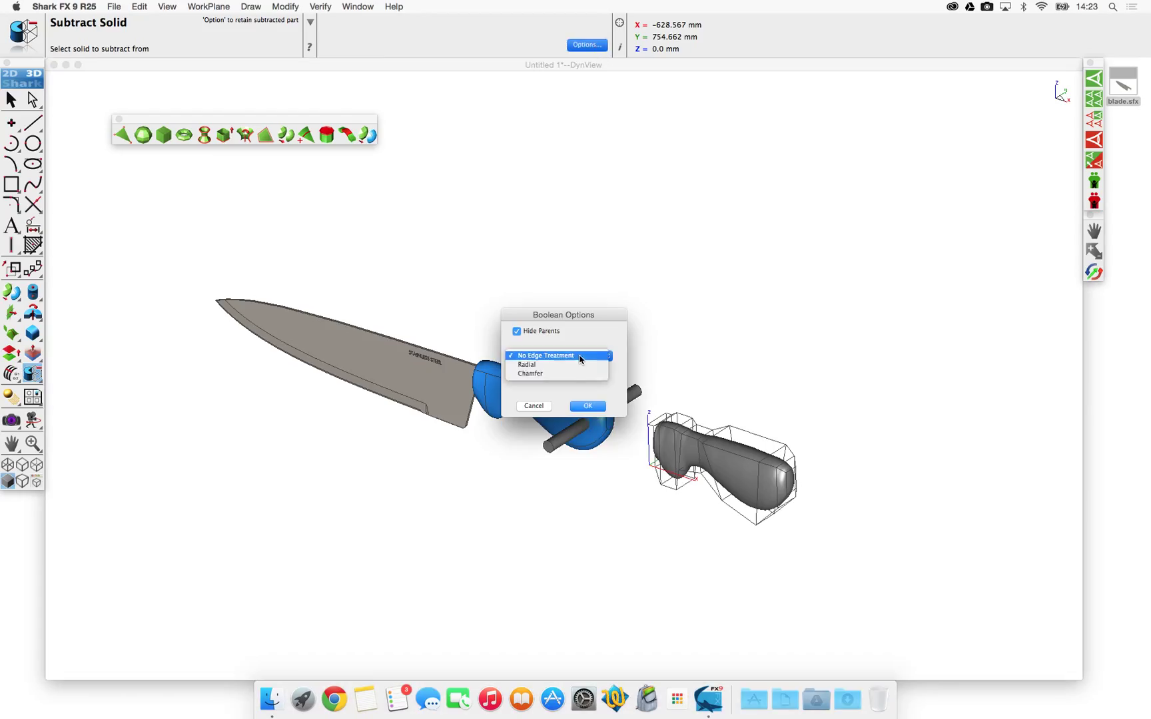
{"action": "left_click", "coordinate": [580, 366]}
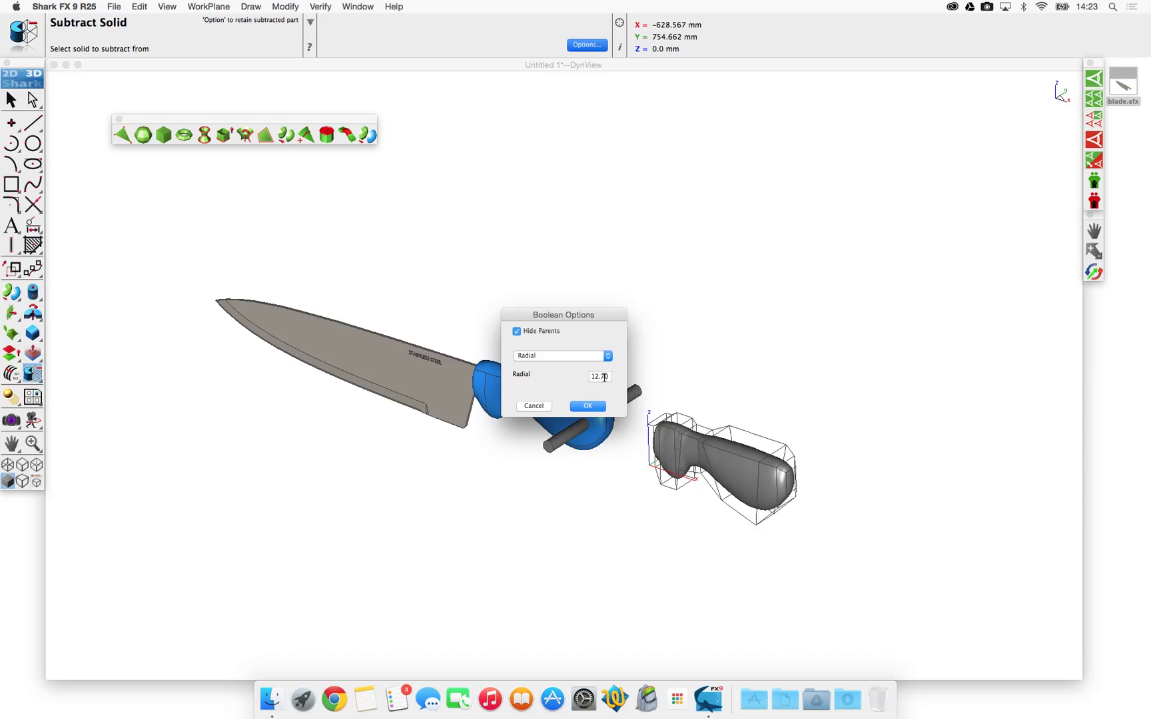
{"action": "double_click", "coordinate": [606, 376]}
{"action": "left_click", "coordinate": [589, 407]}
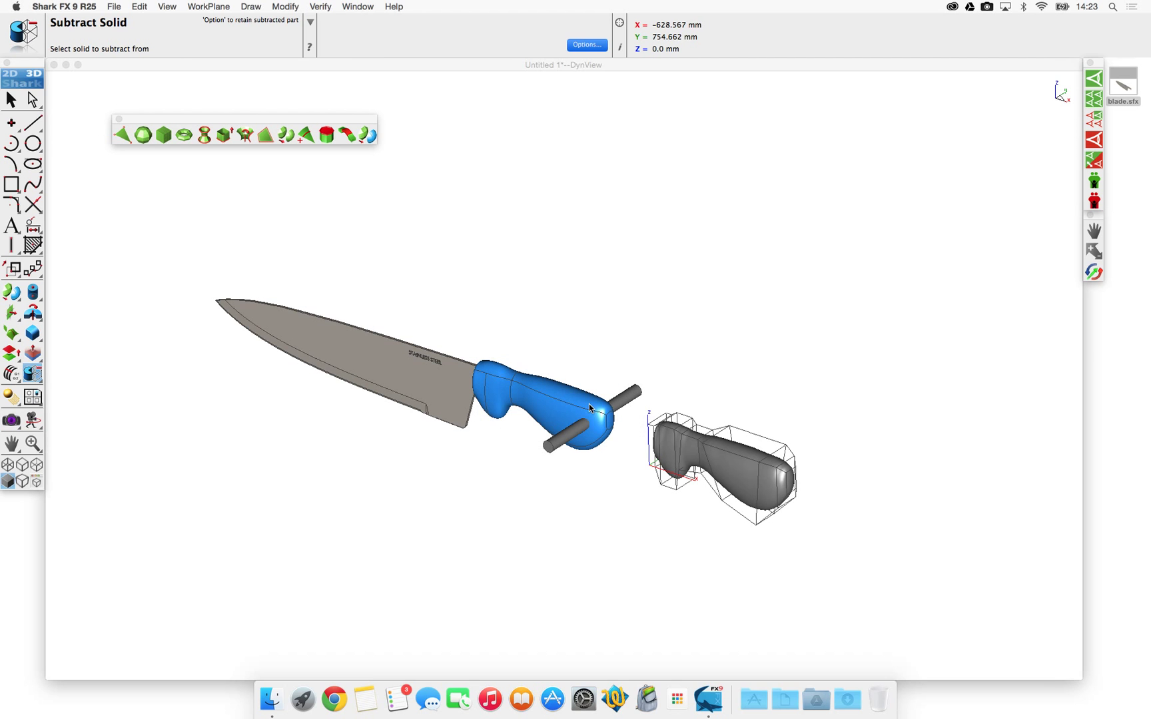
Subtract the cylinder from the blue handle to cut a rounded-edge hanging hole, and inspect the hole.
{"action": "left_click", "coordinate": [590, 448]}
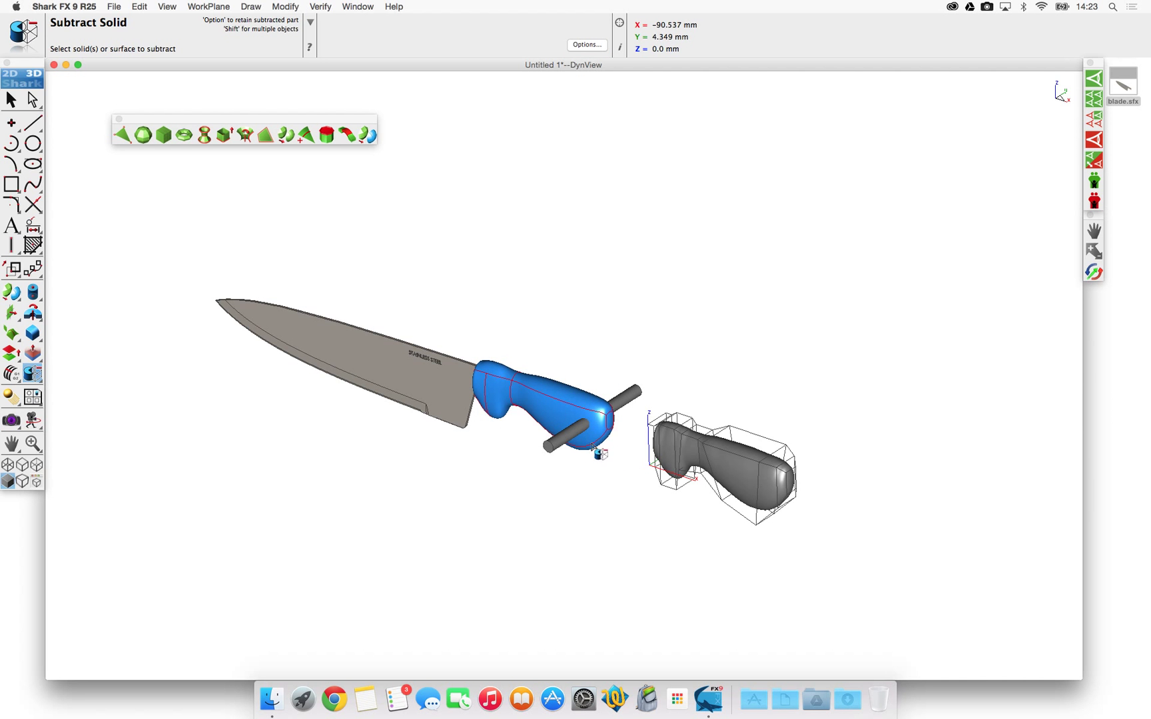
{"action": "left_click", "coordinate": [636, 404]}
{"action": "scroll", "coordinate": [639, 393], "scroll_direction": "up", "scroll_amount": 5}
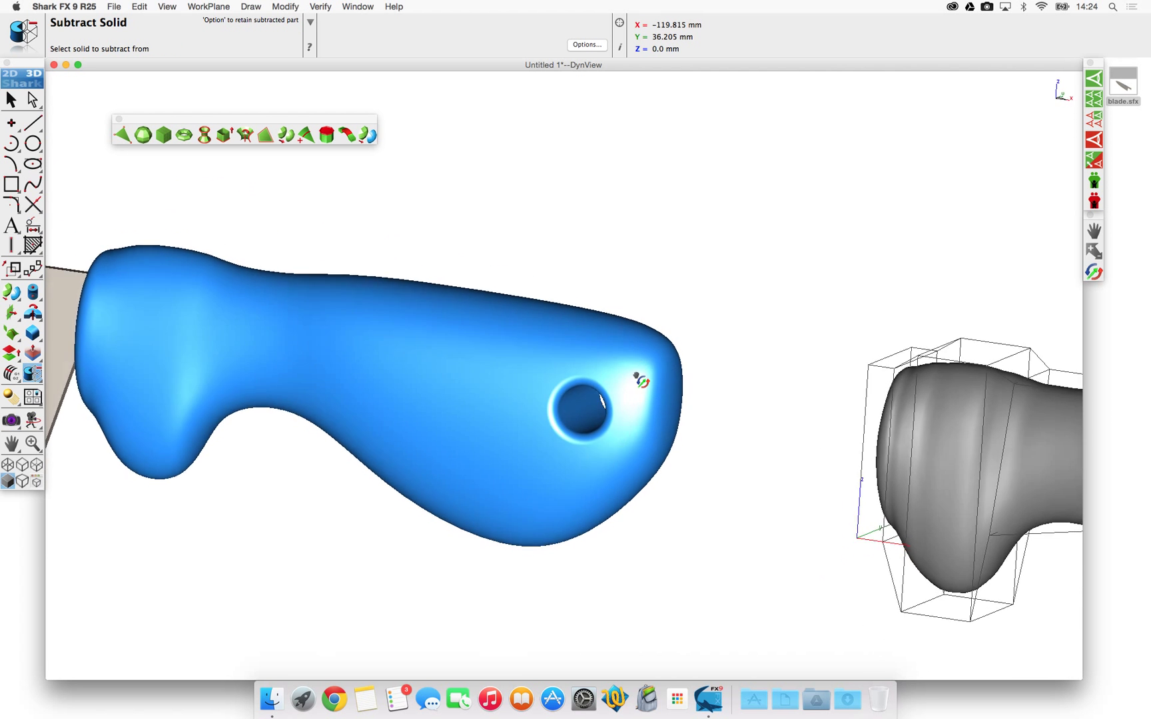
{"action": "middle_click_drag", "start_coordinate": [637, 377], "coordinate": [578, 414]}
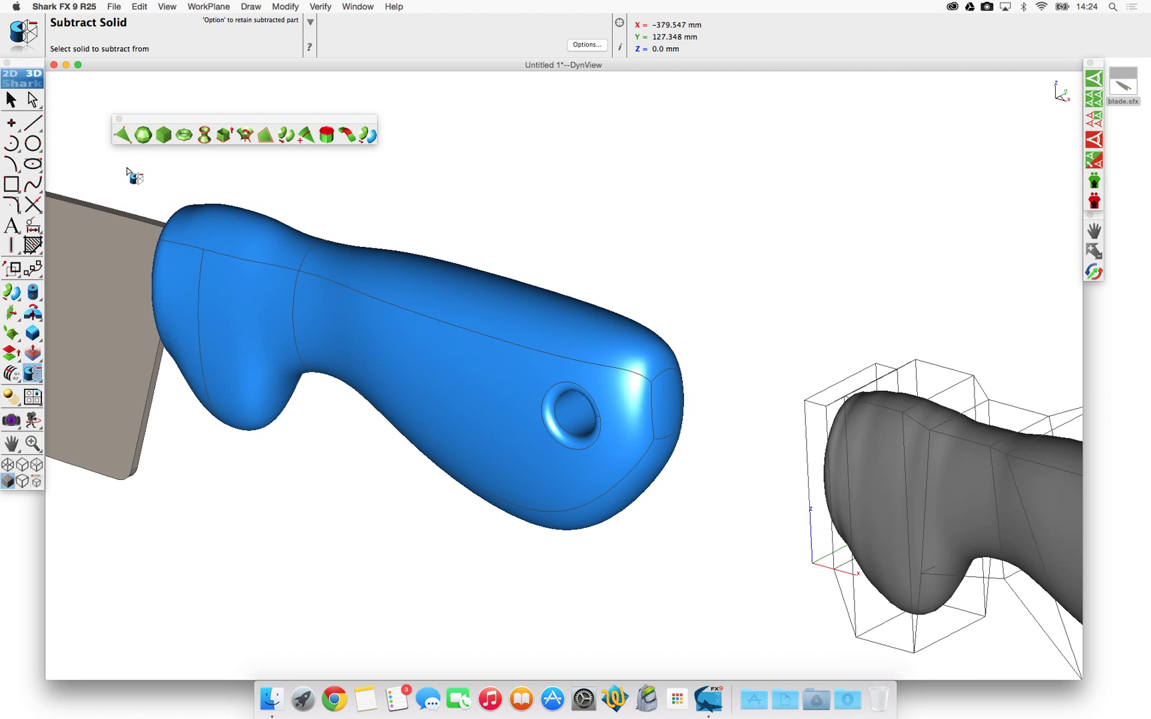
{"action": "left_click", "coordinate": [10, 99]}
Deep-select the butt end of the grey handle's control mesh and pull it outward about 8 mm.
{"action": "scroll", "coordinate": [630, 296], "scroll_direction": "down", "scroll_amount": 6}
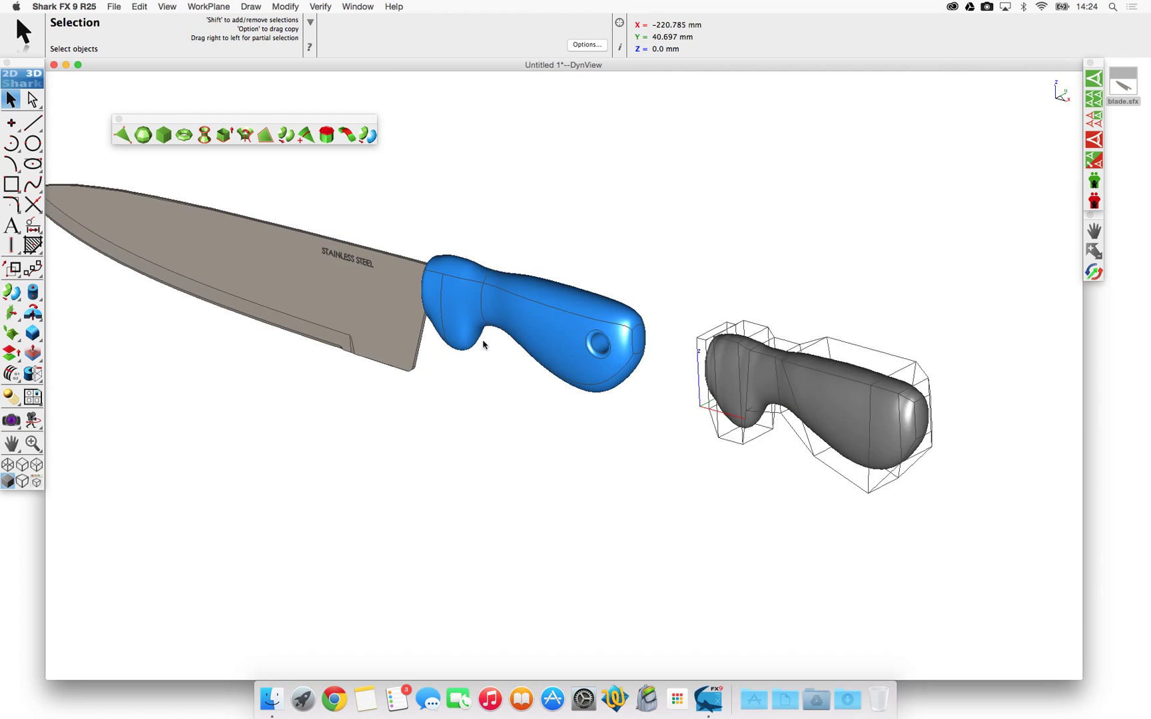
{"action": "middle_click_drag", "start_coordinate": [467, 426], "coordinate": [547, 371]}
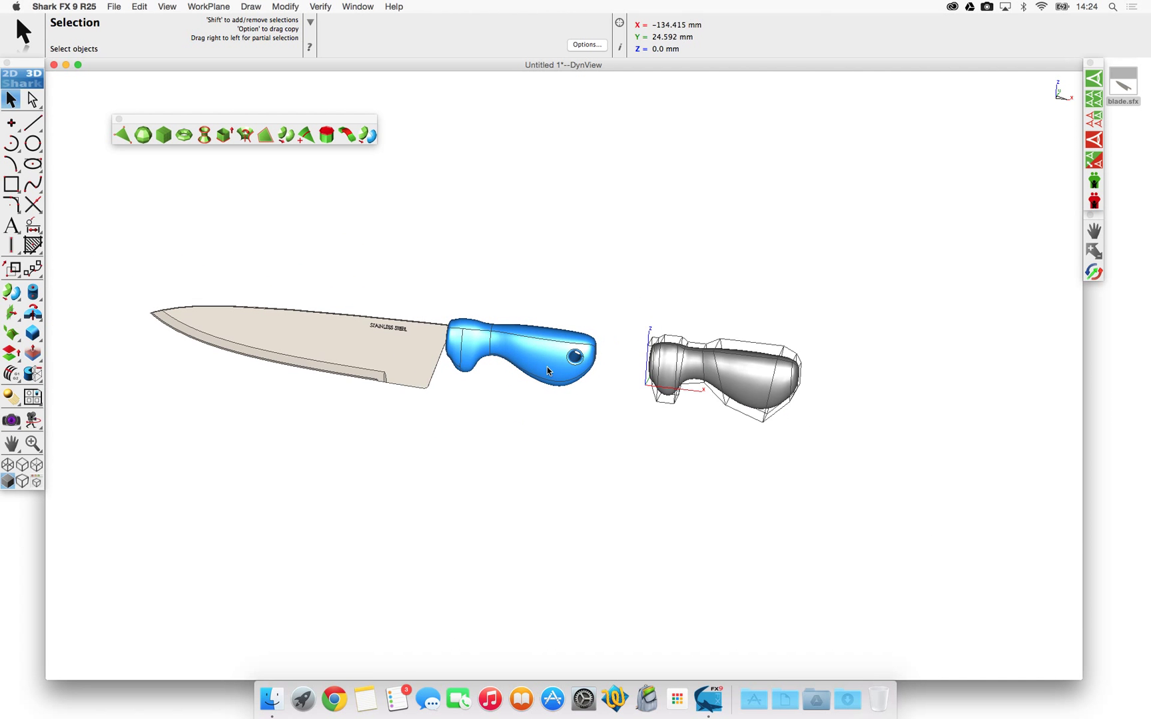
{"action": "key", "text": "super+2"}
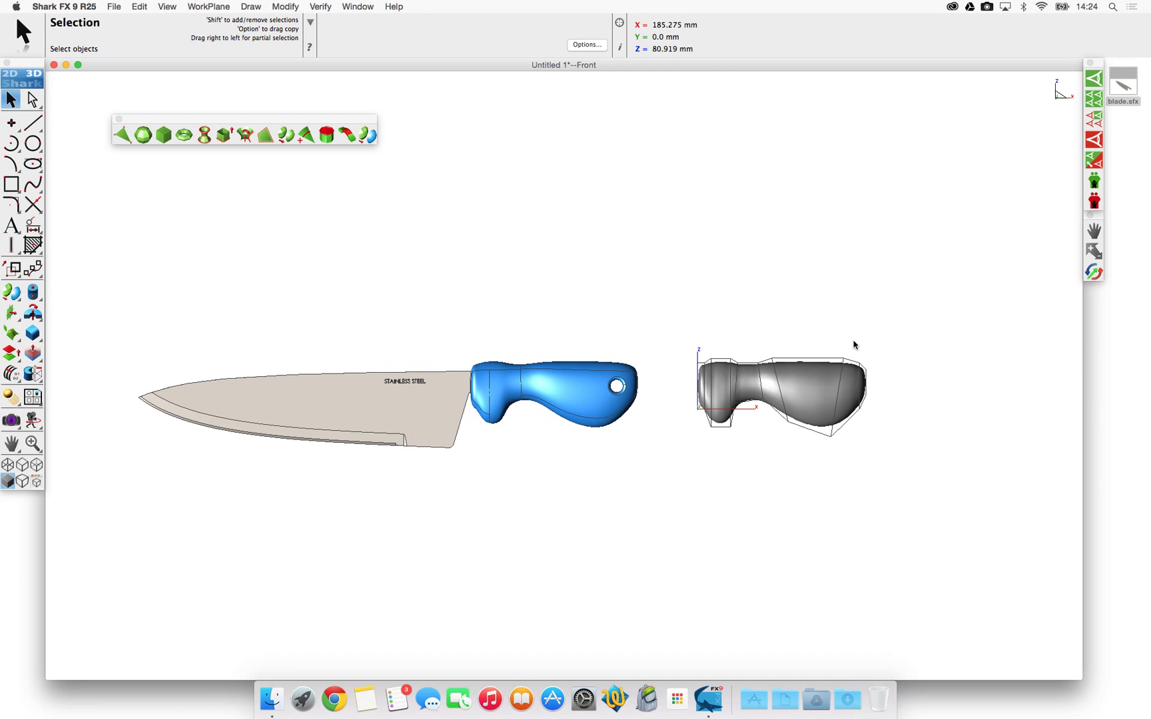
{"action": "left_click", "coordinate": [32, 100]}
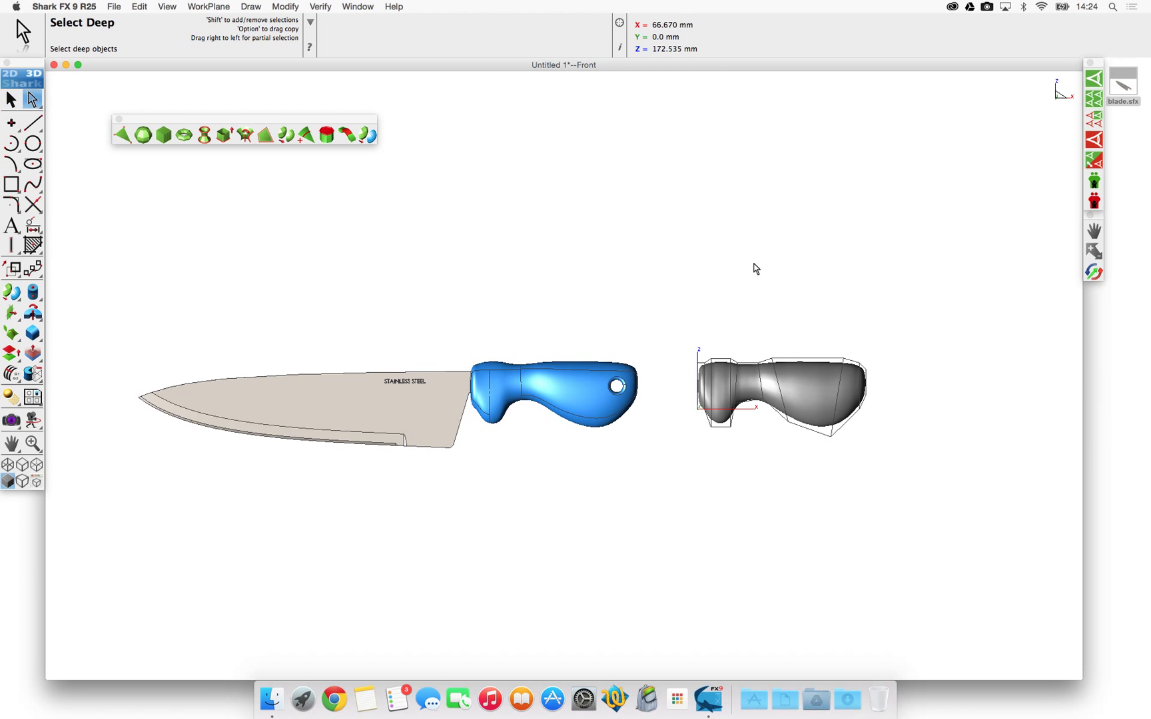
{"action": "left_click_drag", "start_coordinate": [845, 344], "coordinate": [933, 471]}
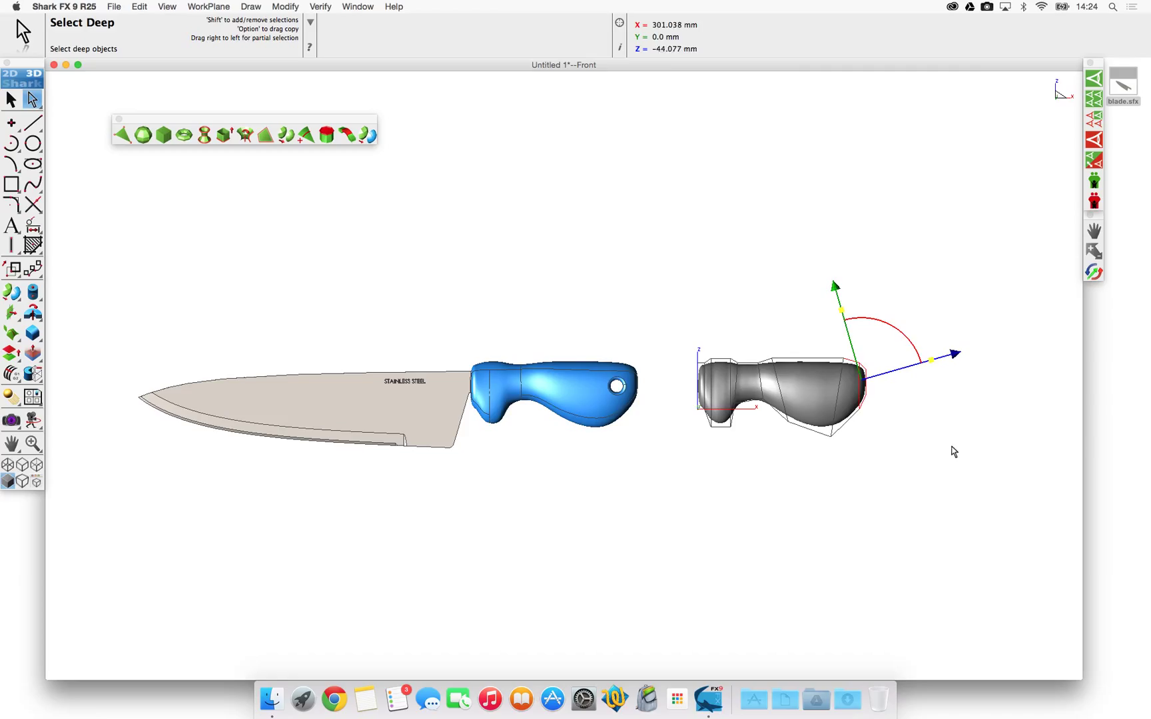
{"action": "left_click_drag", "start_coordinate": [958, 353], "coordinate": [965, 352]}
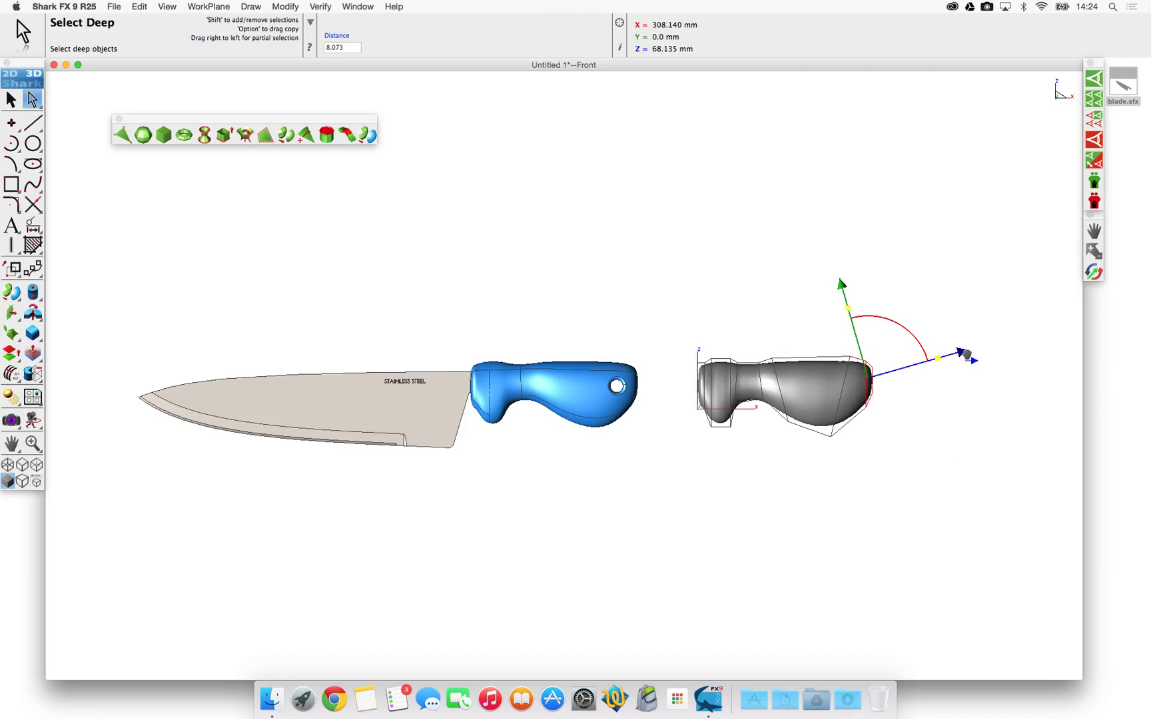
Rotate the selected mesh end about 6.4° and back, shift it about 5 mm, and clear the selection.
{"action": "left_click_drag", "start_coordinate": [910, 331], "coordinate": [970, 371]}
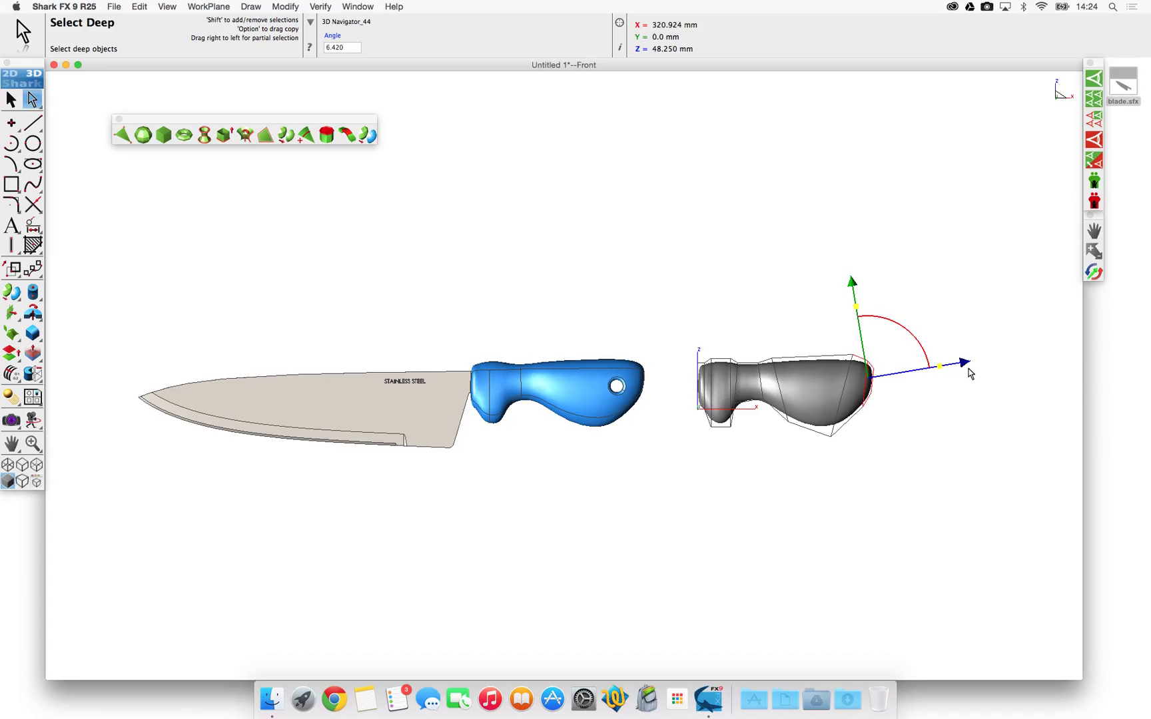
{"action": "left_click_drag", "start_coordinate": [906, 330], "coordinate": [904, 331]}
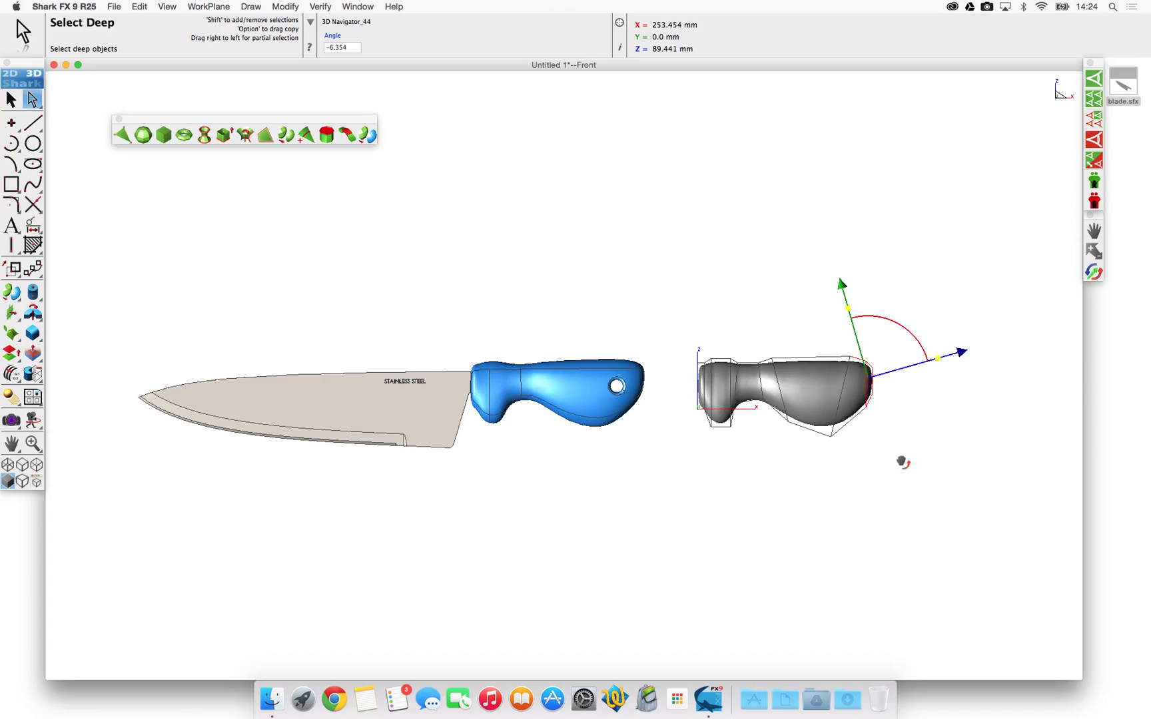
{"action": "left_click_drag", "start_coordinate": [807, 468], "coordinate": [899, 437]}
{"action": "left_click", "coordinate": [822, 430]}
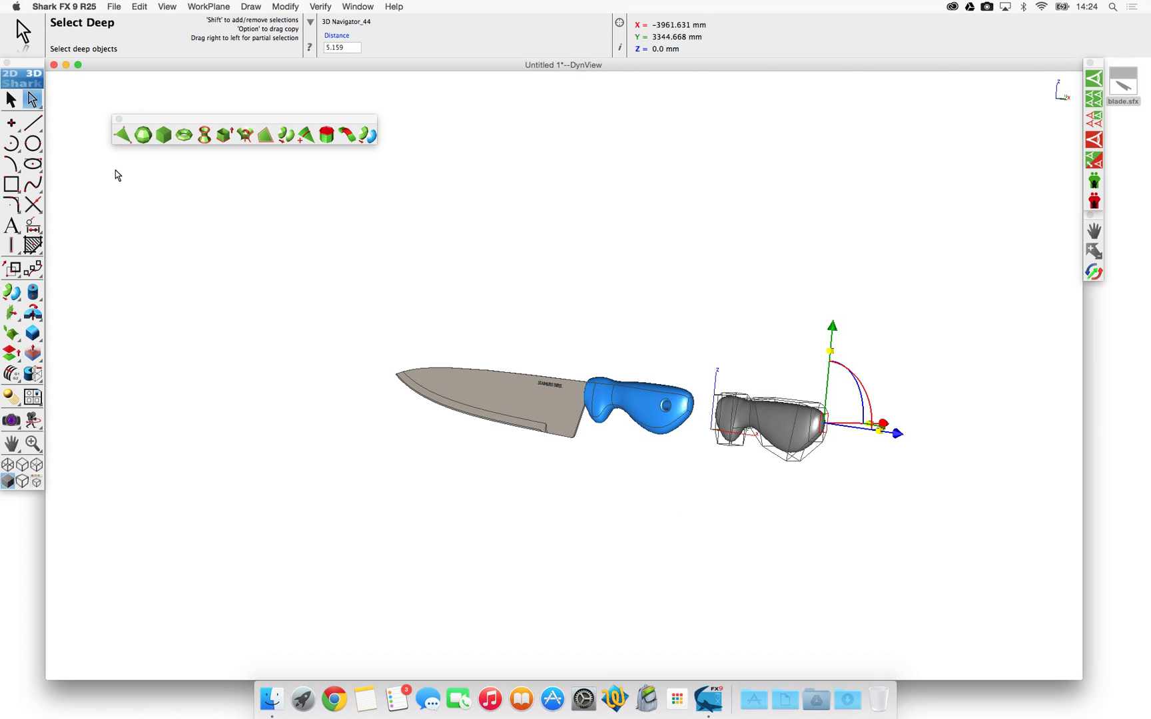
{"action": "left_click", "coordinate": [11, 100]}
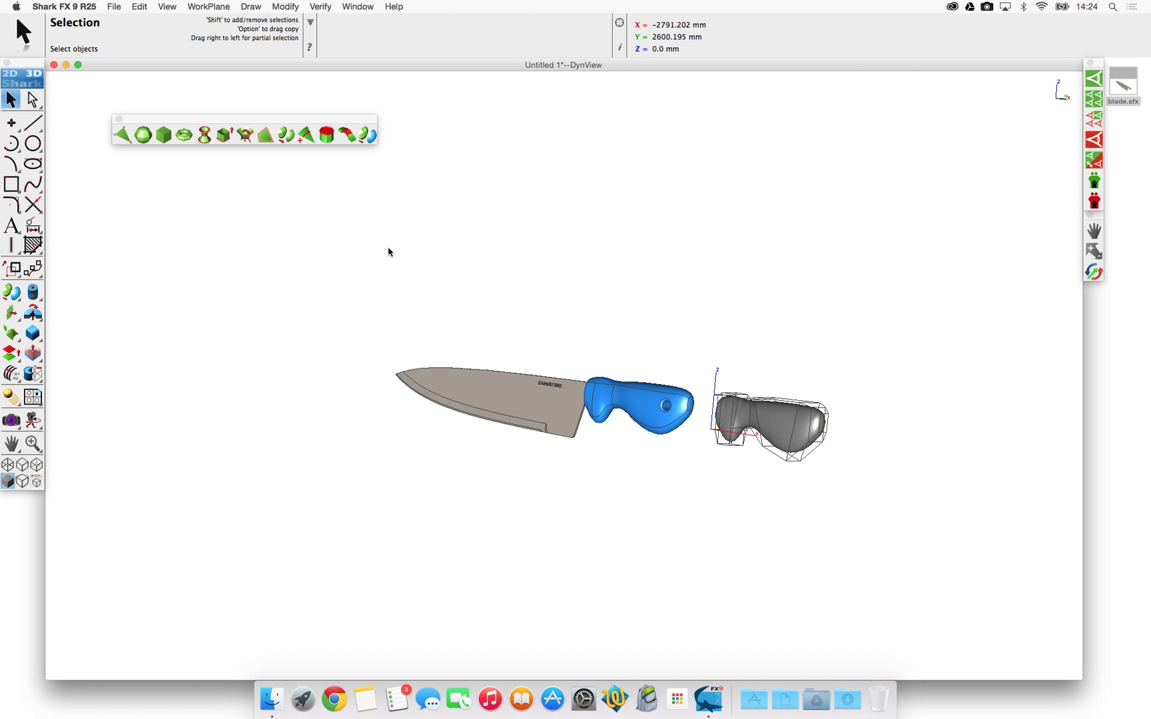
Adjust the blue handle's display resolution in the Object Resolution settings, accept the settings, and clear the selection.
{"action": "key", "text": "super+2"}
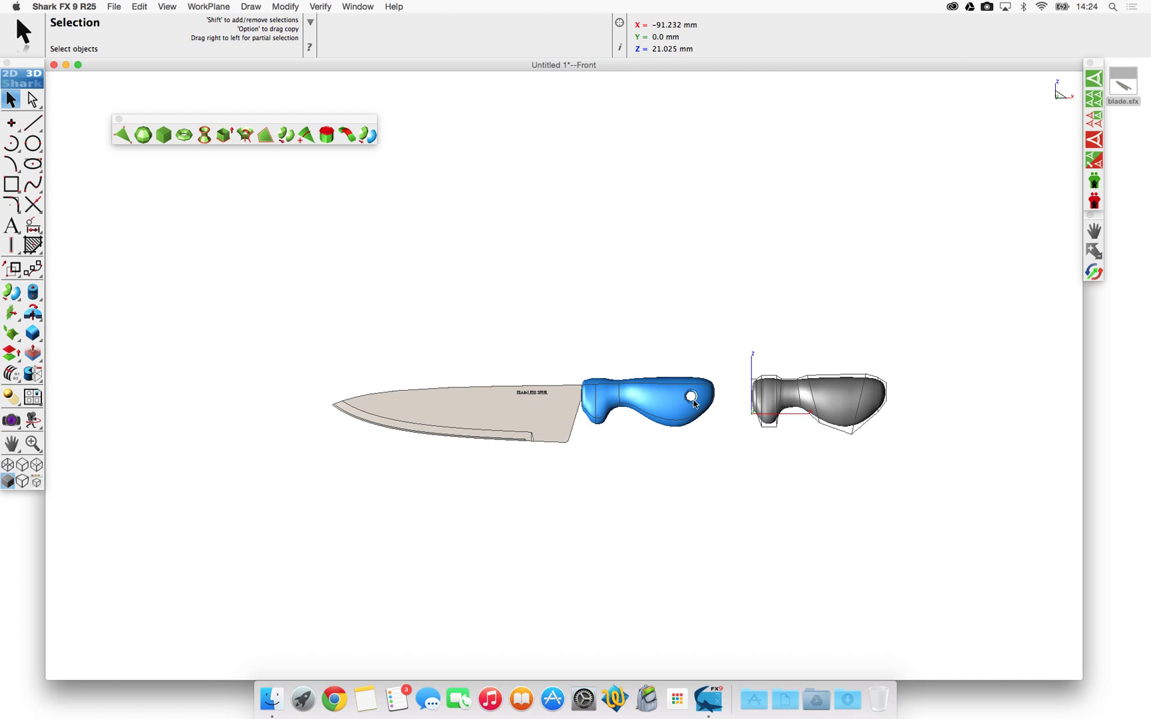
{"action": "middle_click_drag", "start_coordinate": [745, 385], "coordinate": [592, 399]}
{"action": "scroll", "coordinate": [670, 419], "scroll_direction": "up", "scroll_amount": 5}
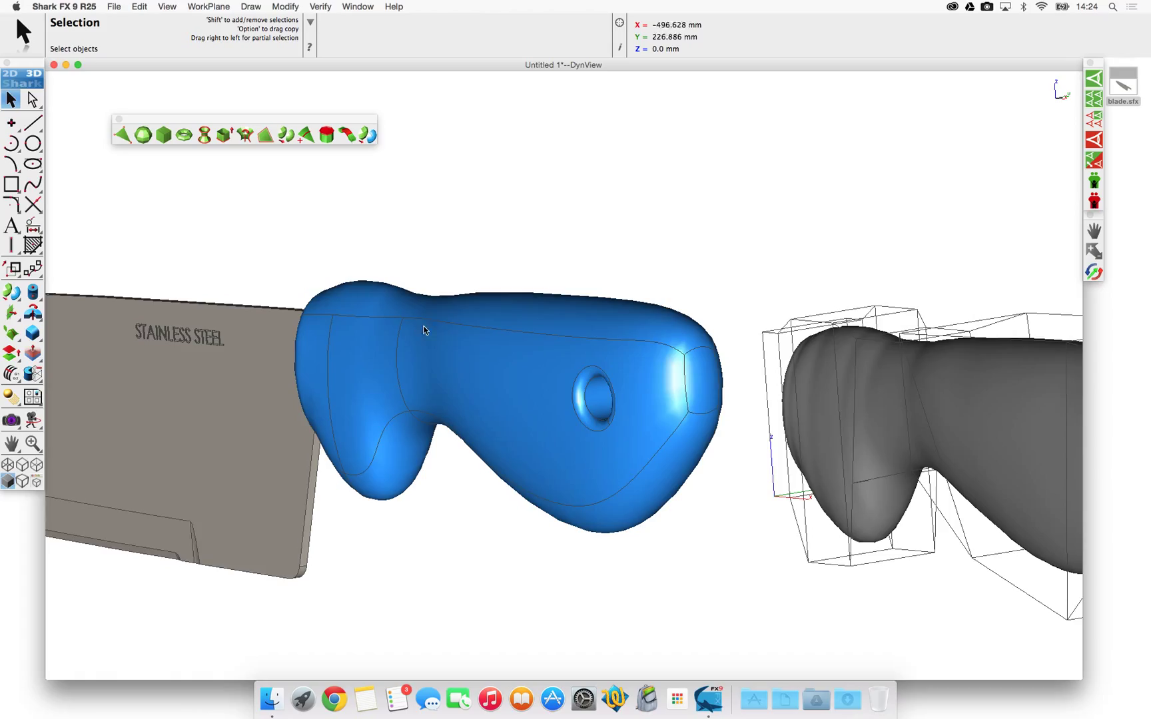
{"action": "left_click", "coordinate": [443, 313]}
{"action": "left_click", "coordinate": [140, 6]}
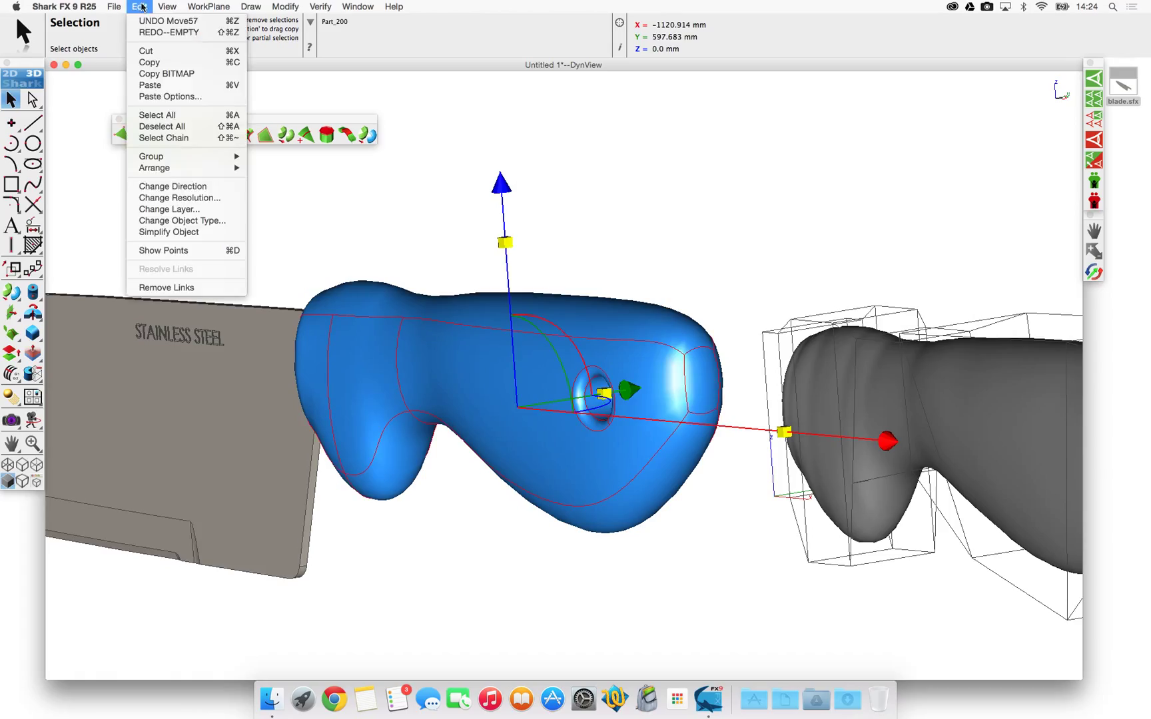
{"action": "left_click", "coordinate": [207, 199]}
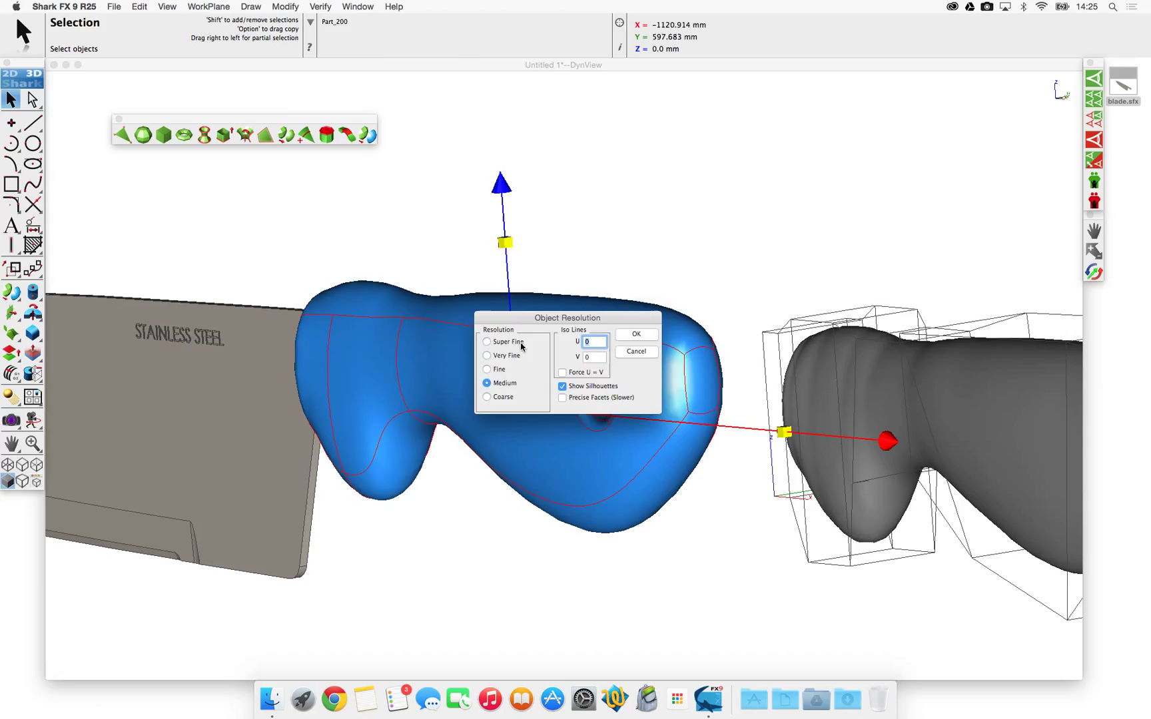
{"action": "left_click", "coordinate": [627, 335]}
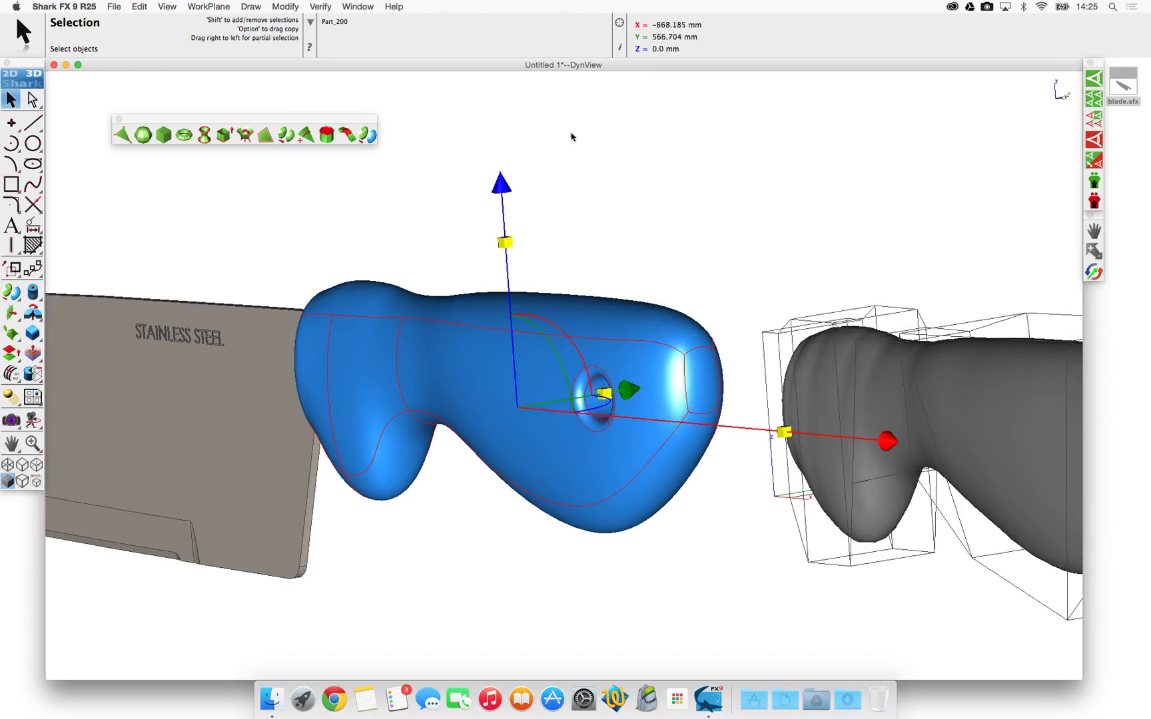
{"action": "left_click", "coordinate": [610, 212]}
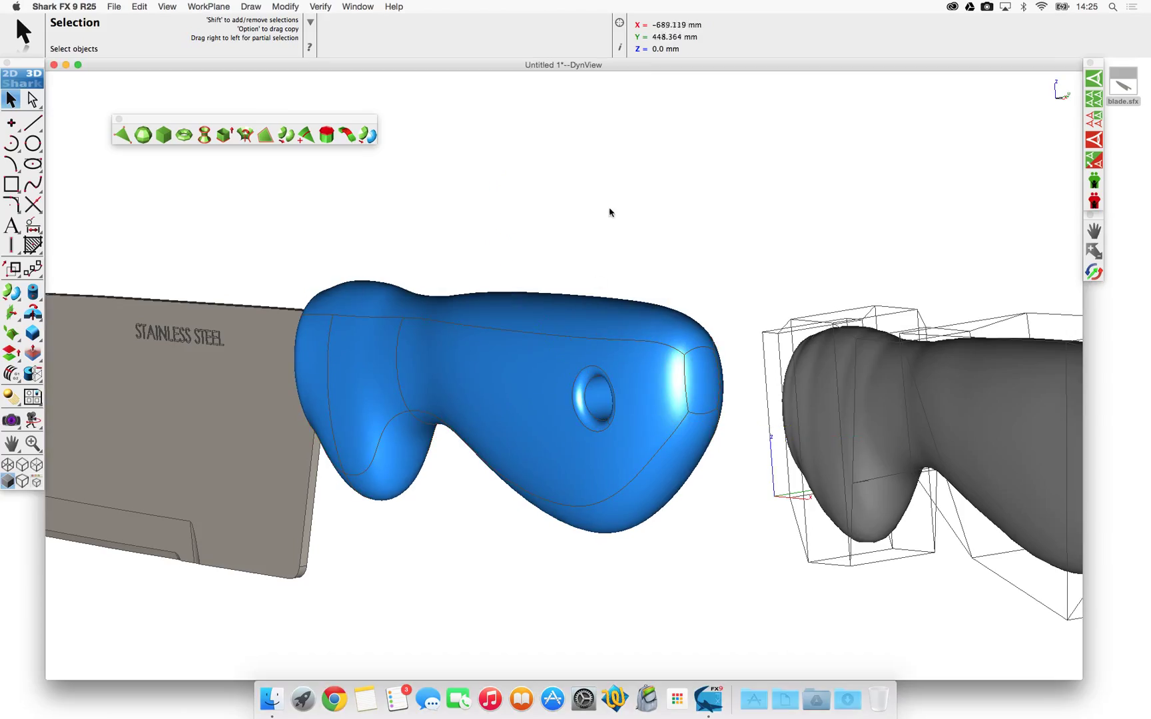
Run a Zebra surface analysis on the blue handle using the Zebra Thick Horz.bmp pattern.
{"action": "left_click", "coordinate": [510, 331]}
{"action": "left_click", "coordinate": [548, 324]}
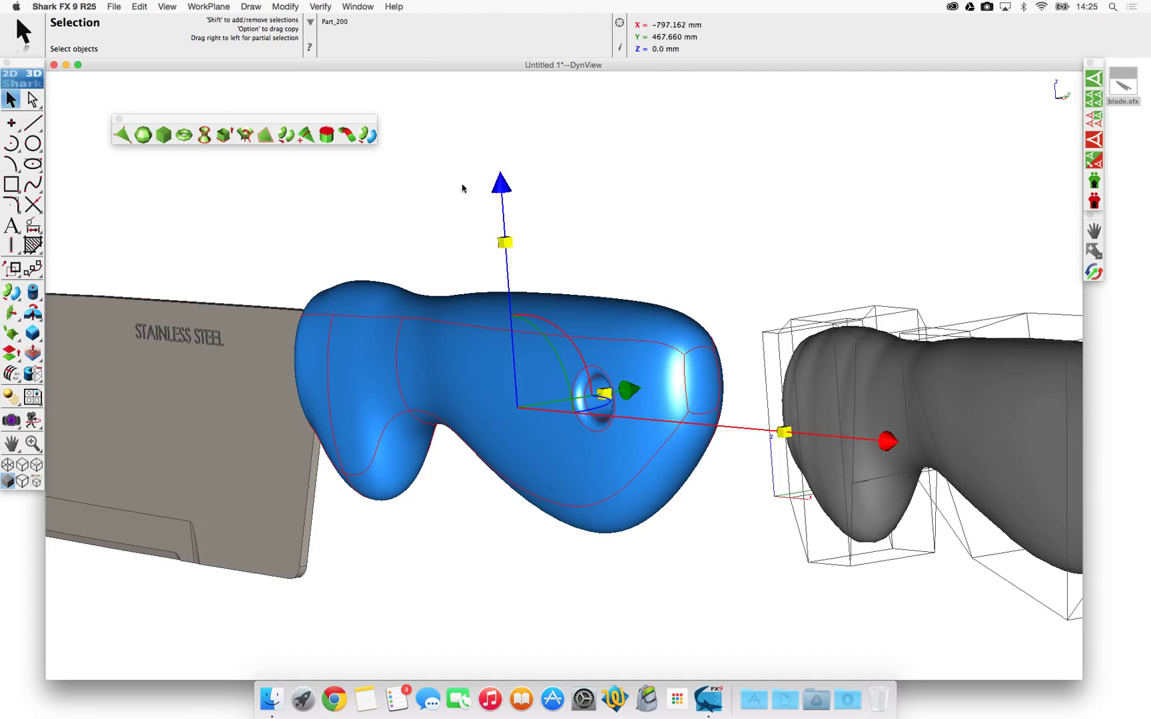
{"action": "left_click", "coordinate": [320, 6]}
{"action": "mouse_move", "coordinate": [393, 243]}
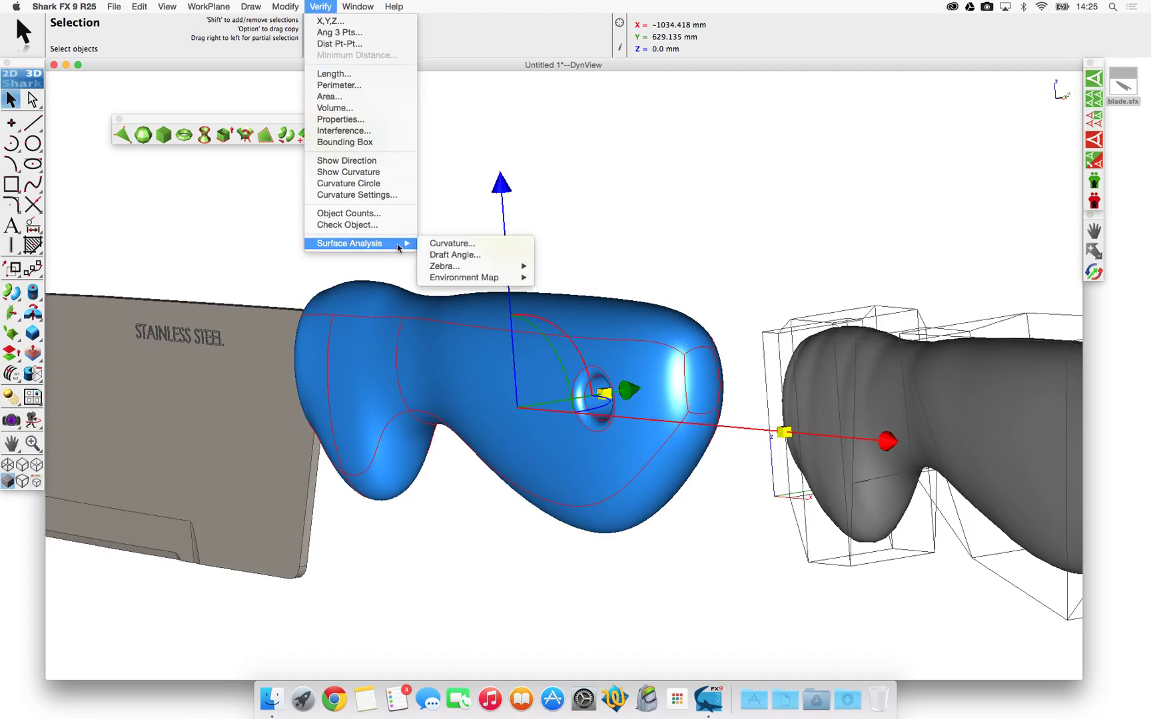
{"action": "mouse_move", "coordinate": [487, 266]}
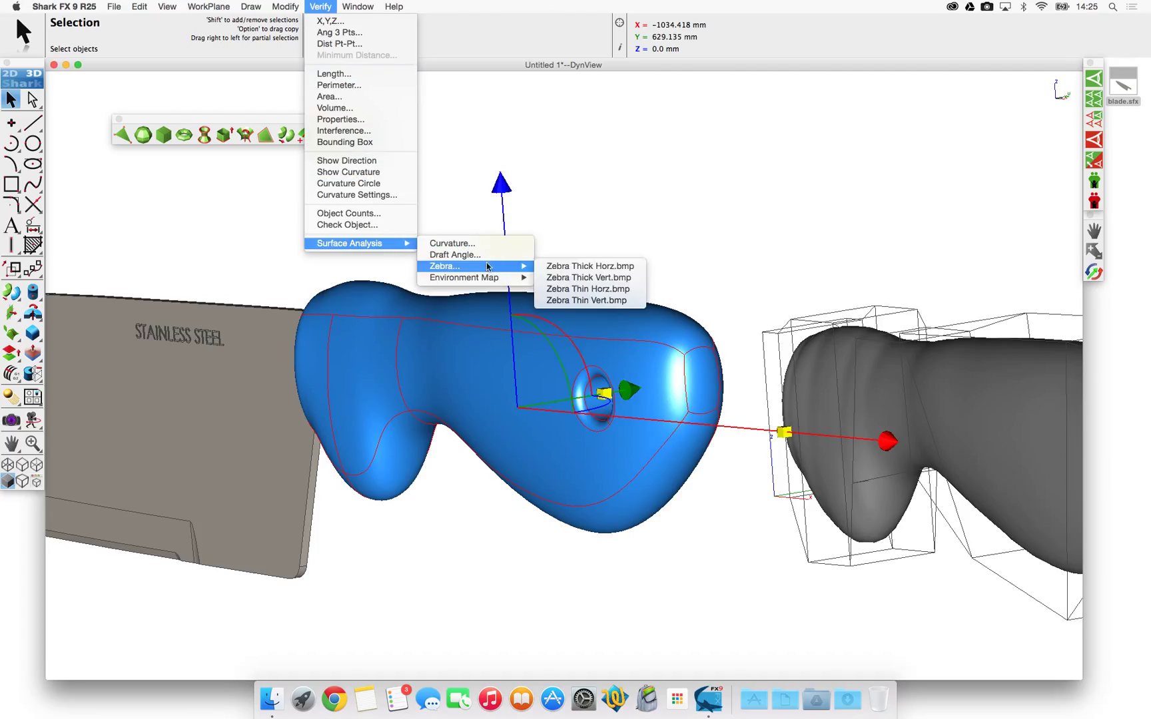
{"action": "left_click", "coordinate": [628, 267]}
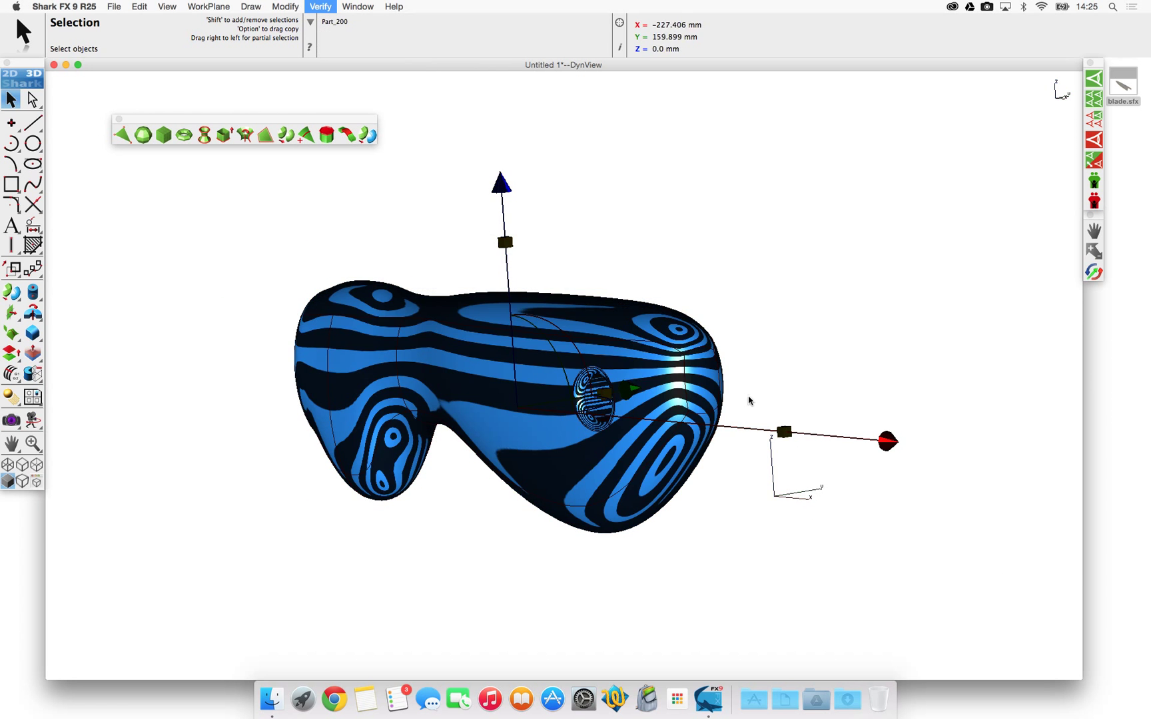
Examine the zebra stripes' continuity around the blue handle and hanging hole from several angles, and end the analysis to show the whole knife.
{"action": "middle_click_drag", "start_coordinate": [726, 316], "coordinate": [825, 323]}
{"action": "scroll", "coordinate": [576, 454], "scroll_direction": "up", "scroll_amount": 5}
{"action": "scroll", "coordinate": [833, 328], "scroll_direction": "down", "scroll_amount": 5}
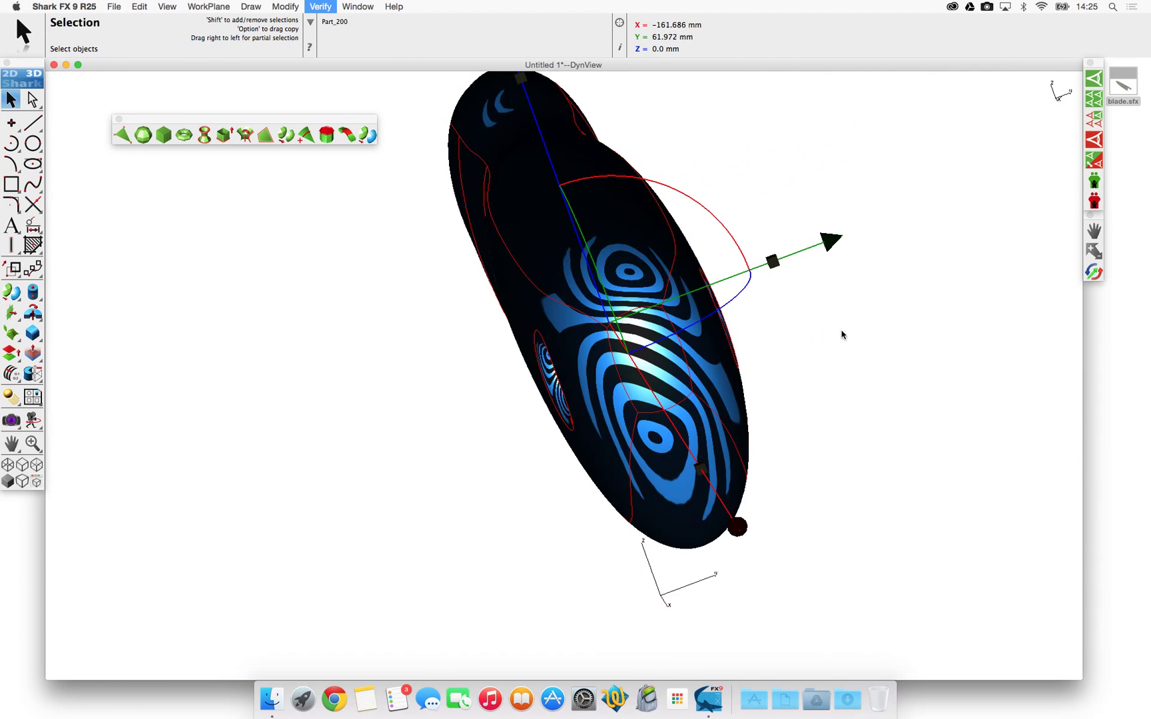
{"action": "middle_click_drag", "start_coordinate": [527, 485], "coordinate": [824, 403]}
{"action": "scroll", "coordinate": [591, 462], "scroll_direction": "down", "scroll_amount": 5}
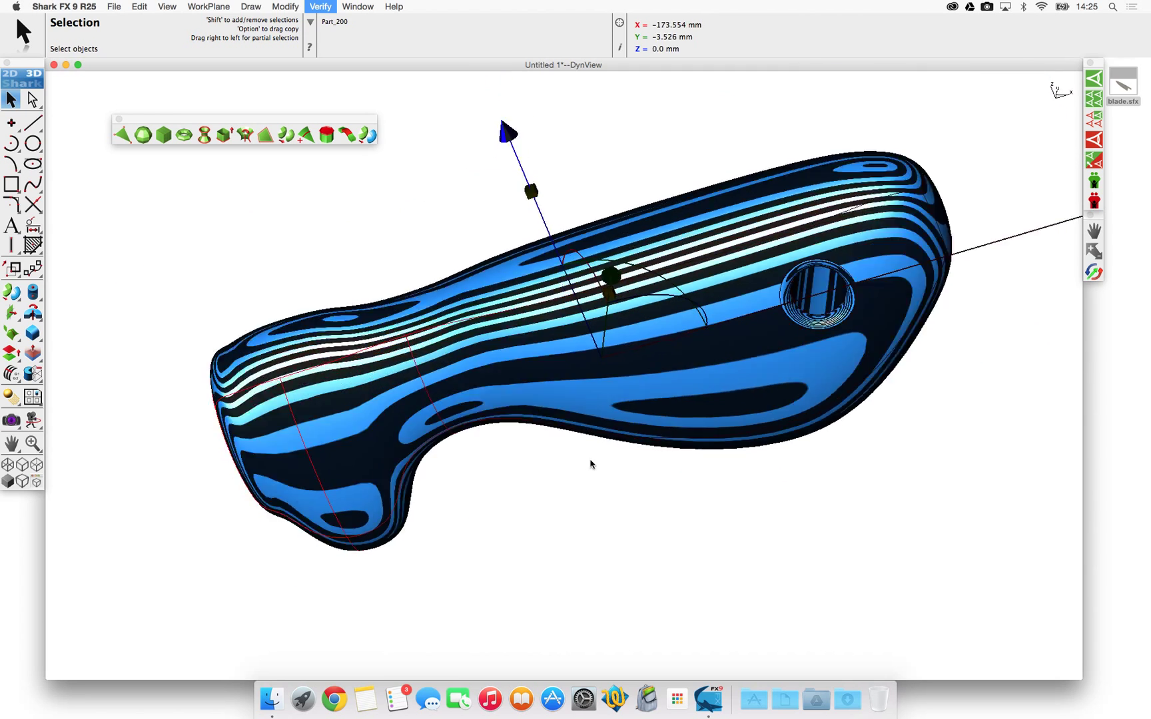
{"action": "middle_click_drag", "start_coordinate": [422, 448], "coordinate": [605, 399]}
{"action": "scroll", "coordinate": [666, 394], "scroll_direction": "up", "scroll_amount": 6}
{"action": "scroll", "coordinate": [604, 398], "scroll_direction": "down", "scroll_amount": 5}
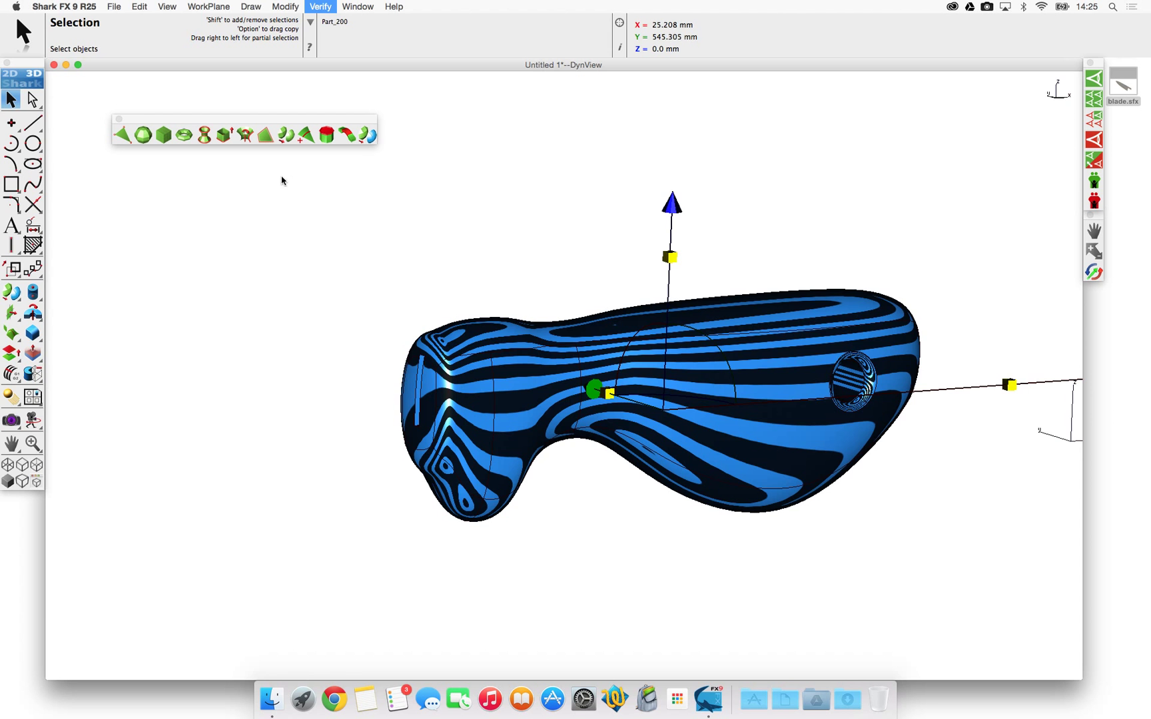
{"action": "left_click", "coordinate": [12, 100]}
{"action": "left_click", "coordinate": [648, 221]}
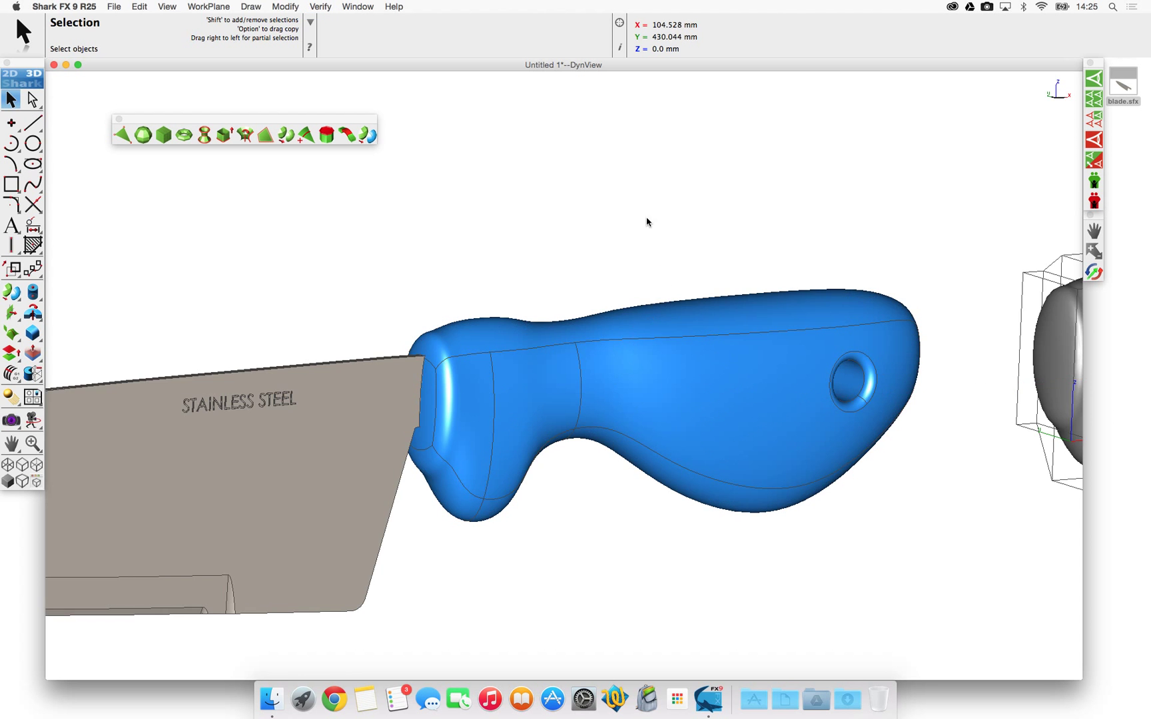
{"action": "scroll", "coordinate": [654, 219], "scroll_direction": "down", "scroll_amount": 5}
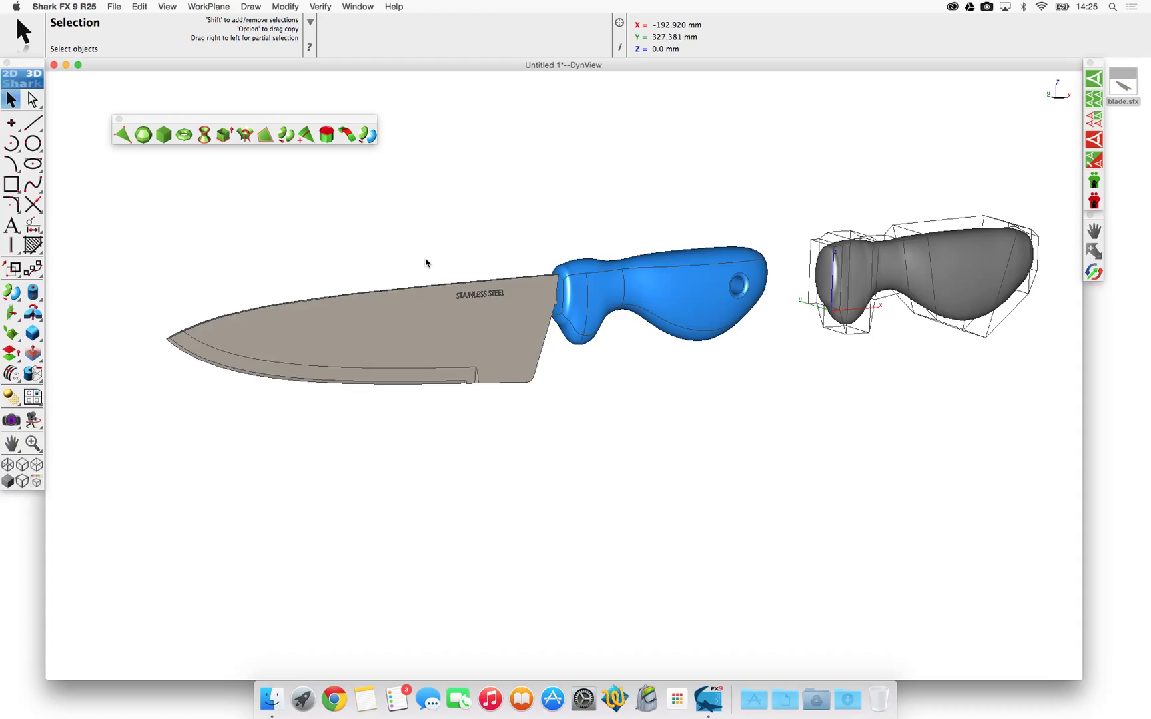